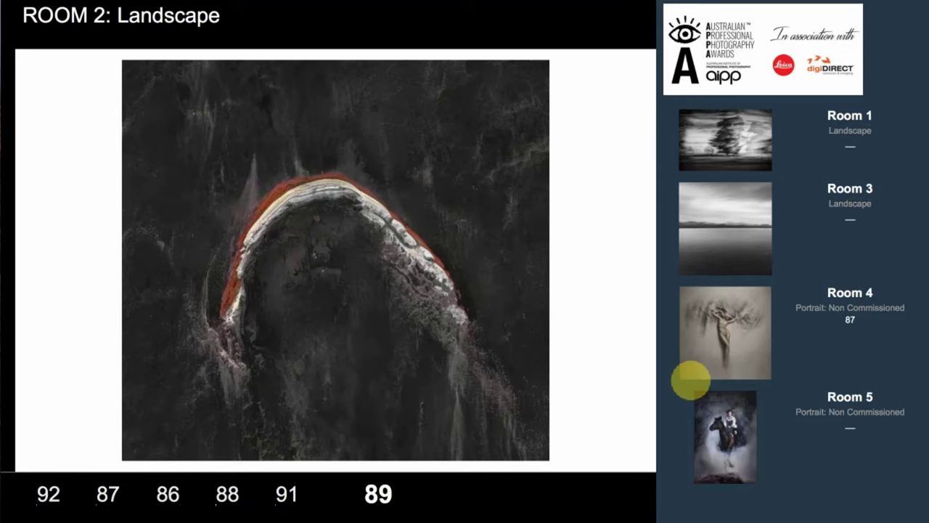
pyautogui.moveTo(914, 494)
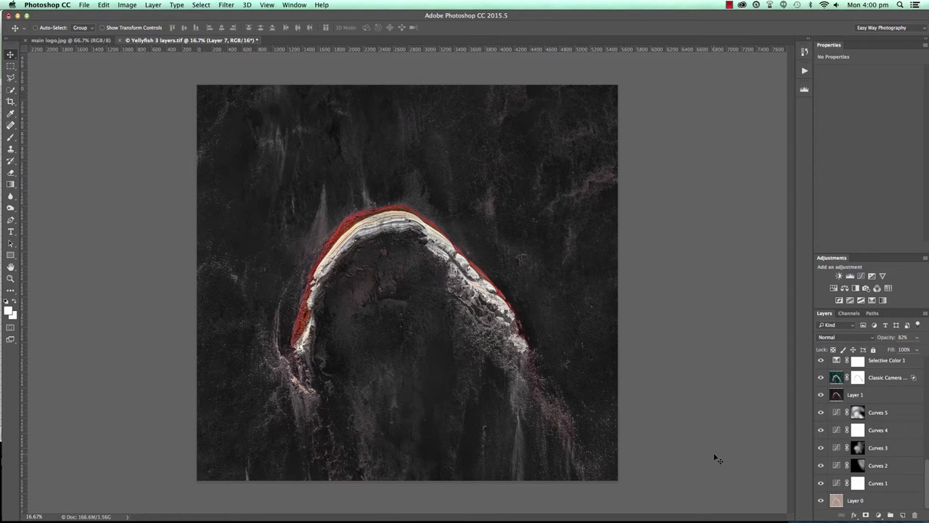
# - Show only the original image on Layer 0, hiding every other layer
pyautogui.scroll(4, 881, 465)
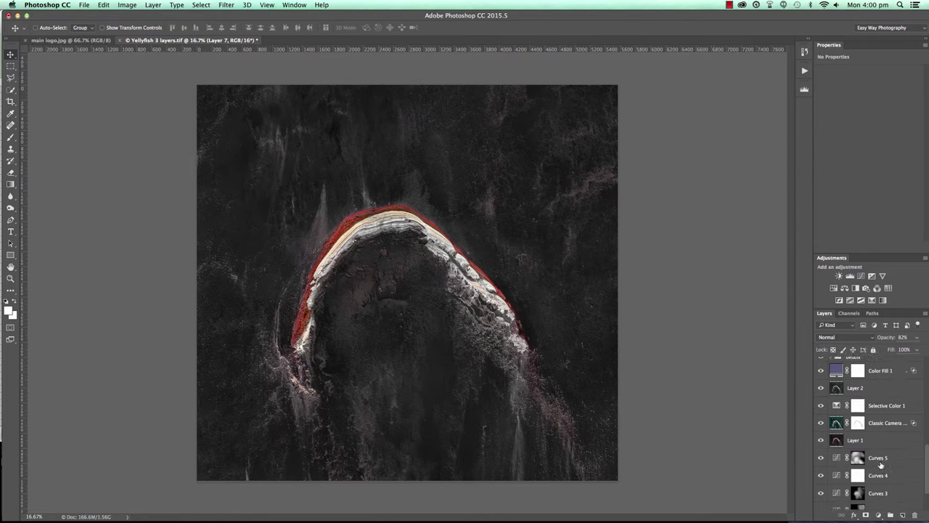
pyautogui.scroll(-4, 880, 463)
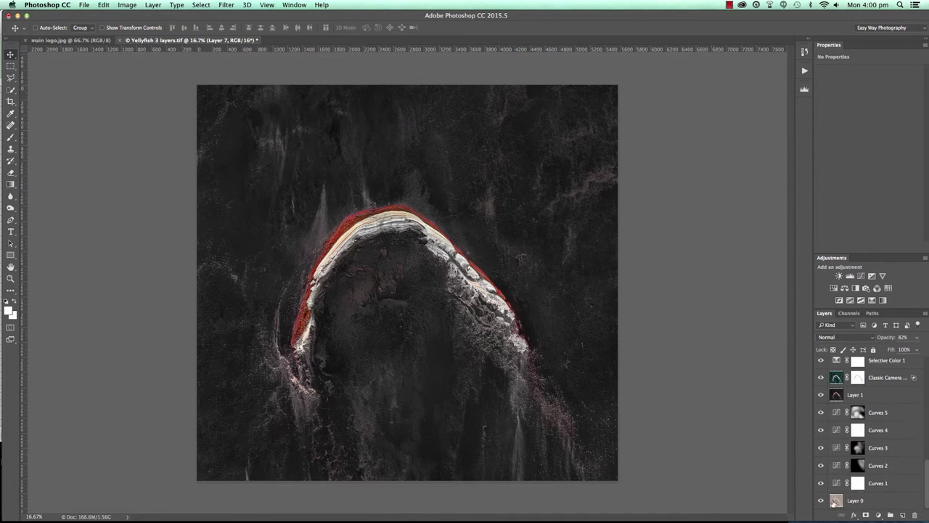
pyautogui.keyDown('alt'); pyautogui.click(822, 505); pyautogui.keyUp('alt')
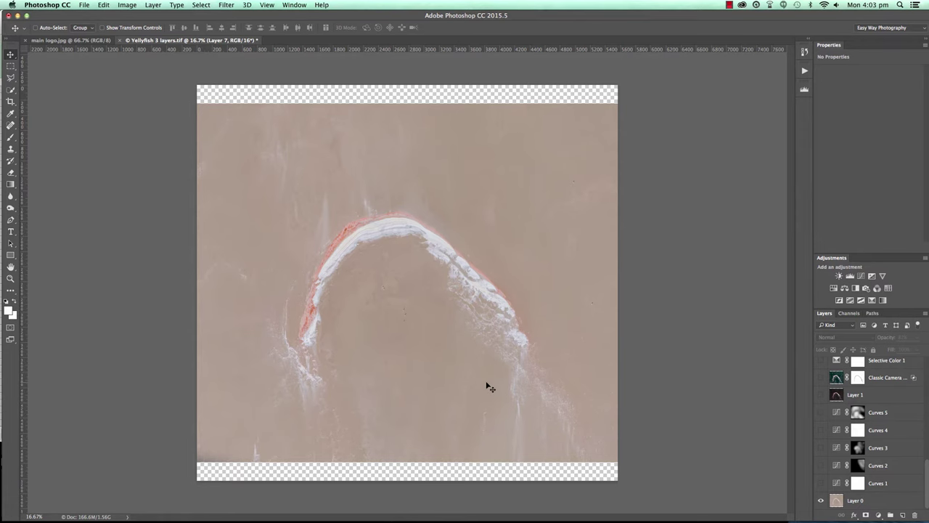
# - Inspect the unedited Layer 0 photo up close along the white and red arc and the sand below it
pyautogui.press('super+equal')
pyautogui.press('super+equal')
pyautogui.press('super+equal')
pyautogui.scroll(1, 347, 252)
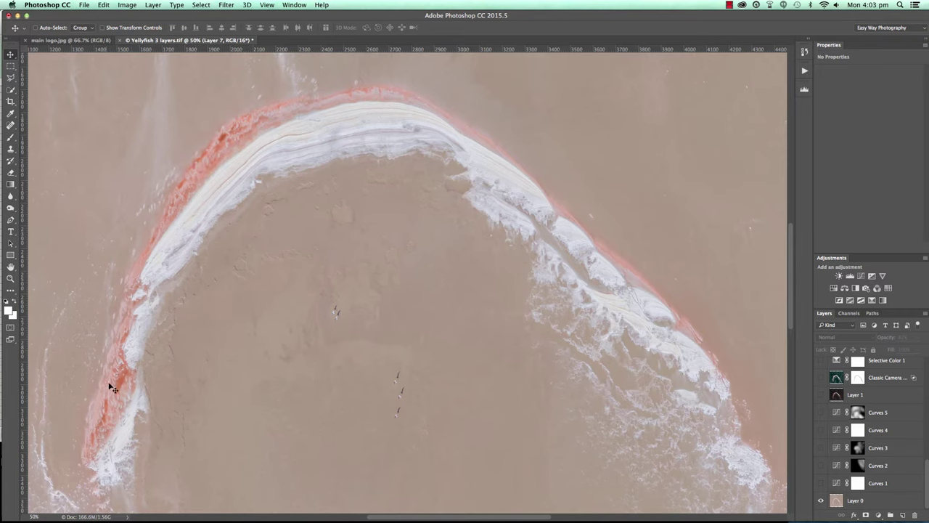
pyautogui.scroll(-10, 125, 415)
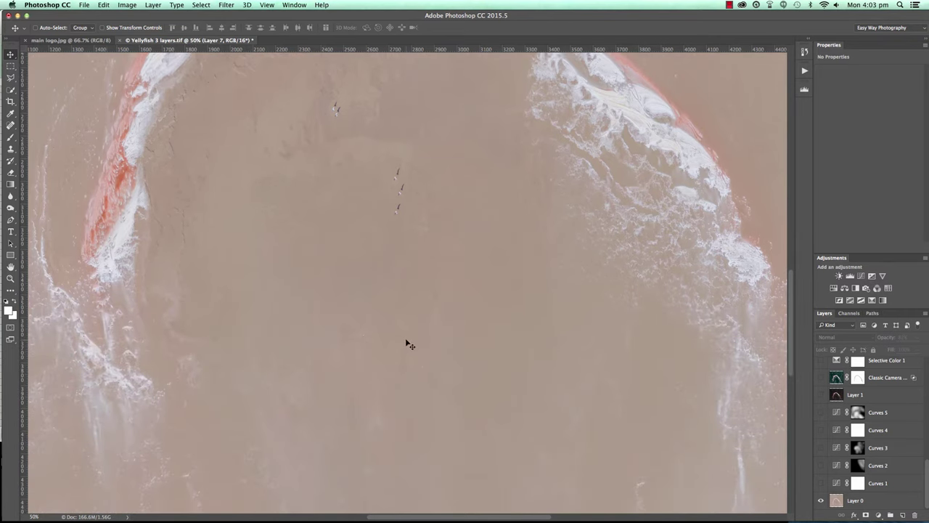
pyautogui.press('super+minus')
pyautogui.press('super+minus')
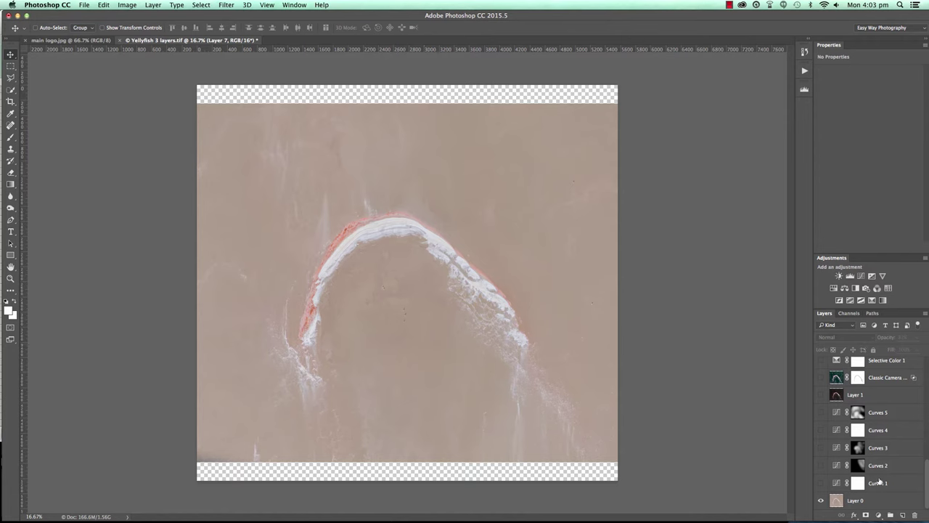
# - Look through the layer stack from the lowest Curves layers up to the Embose and Layer 5 layers and back
pyautogui.scroll(2, 874, 442)
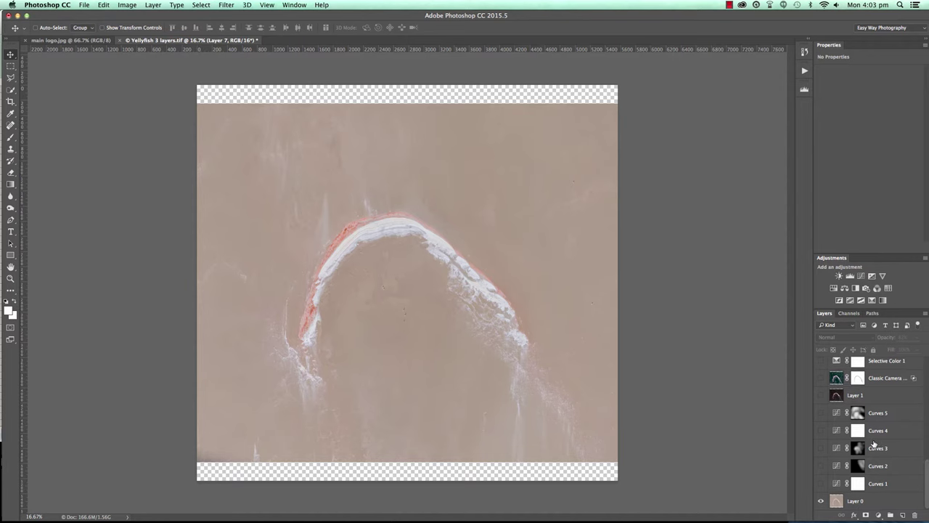
pyautogui.scroll(5, 874, 442)
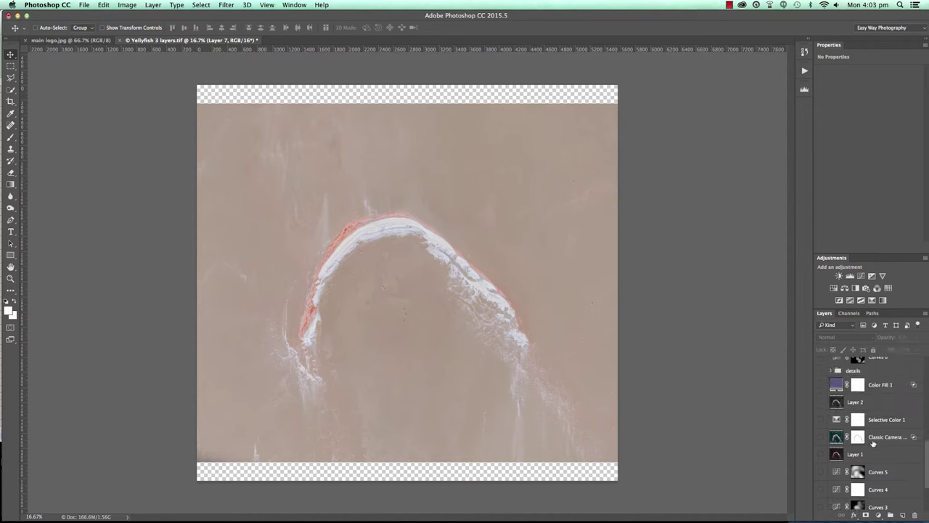
pyautogui.scroll(1, 873, 442)
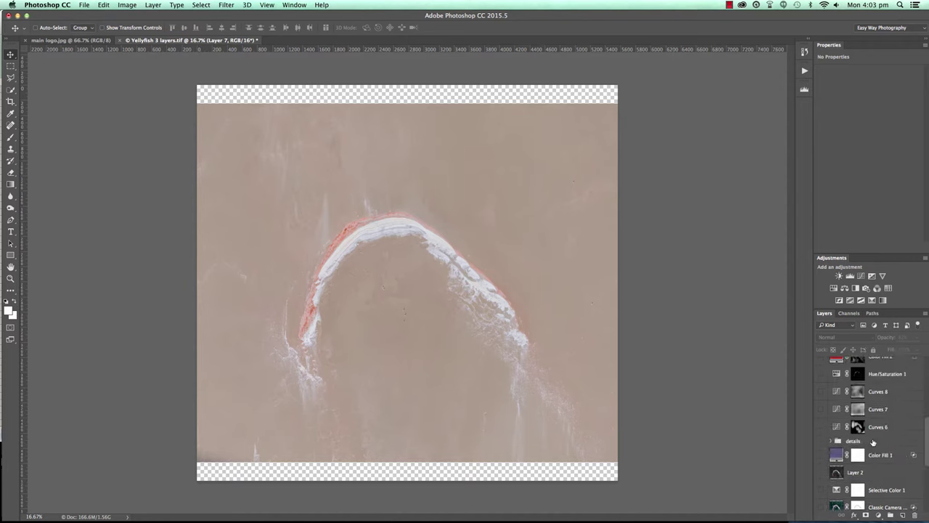
pyautogui.scroll(2, 874, 442)
pyautogui.scroll(-6, 872, 442)
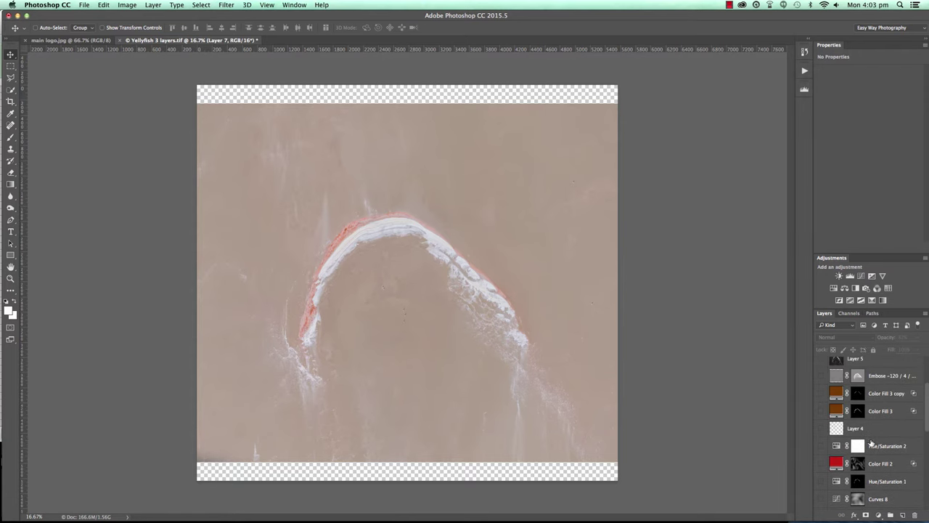
pyautogui.scroll(-1, 872, 442)
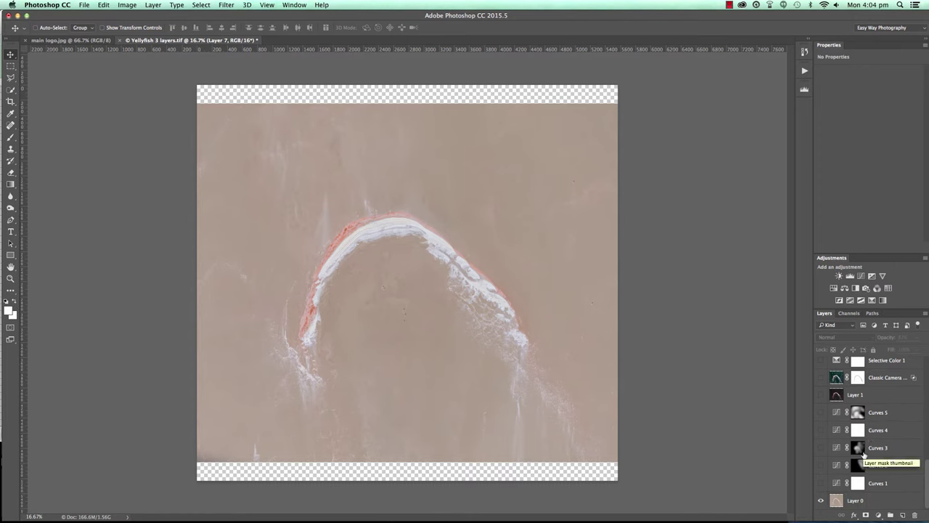
# - Compare the image with and without the Curves 1 adjustment by toggling its visibility
pyautogui.click(821, 484)
pyautogui.click(822, 484)
pyautogui.click(821, 485)
pyautogui.click(821, 484)
pyautogui.click(821, 484)
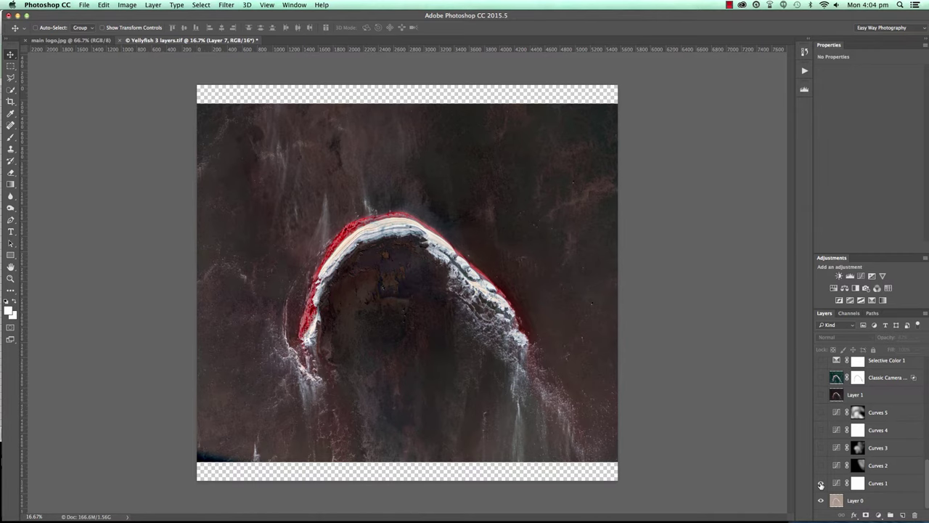
pyautogui.click(822, 485)
pyautogui.click(821, 484)
pyautogui.click(821, 485)
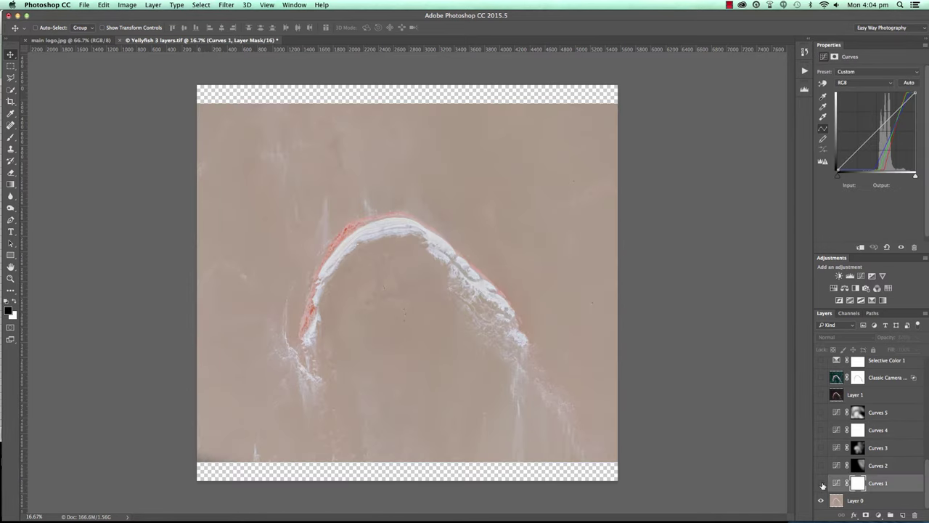
# - Add a Curves adjustment layer directly above Layer 0 and apply its Auto correction
pyautogui.click(877, 501)
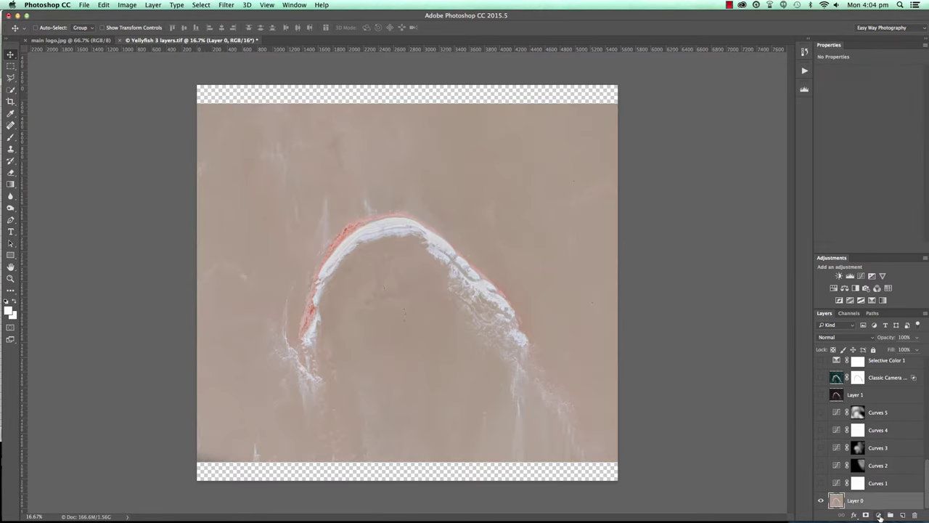
pyautogui.click(879, 515)
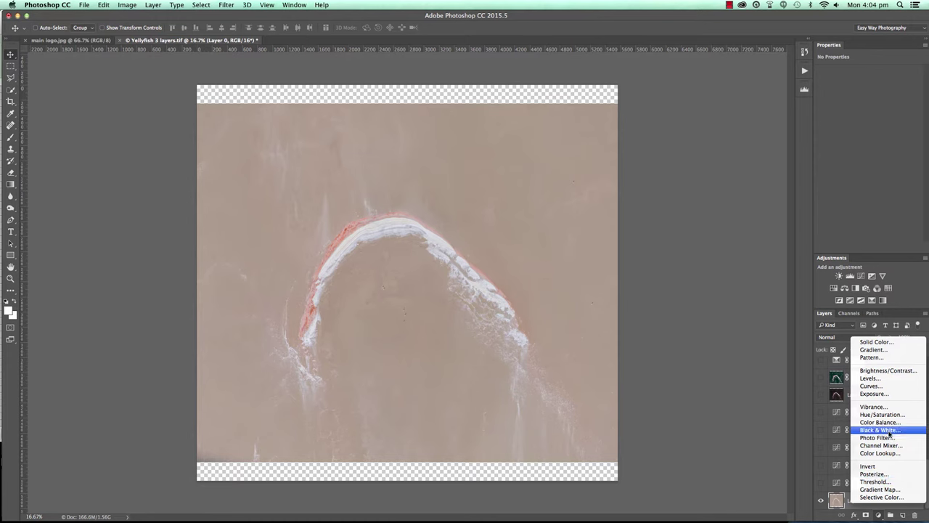
pyautogui.click(890, 387)
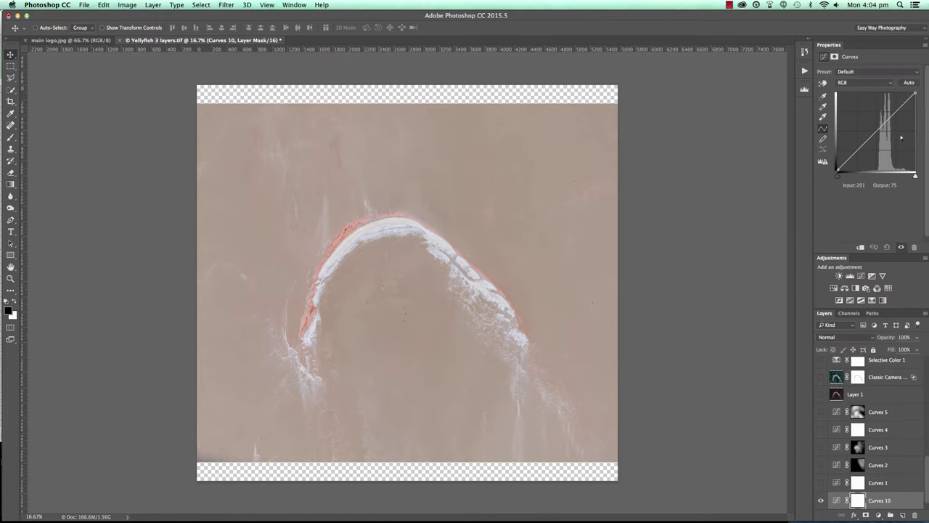
pyautogui.click(909, 84)
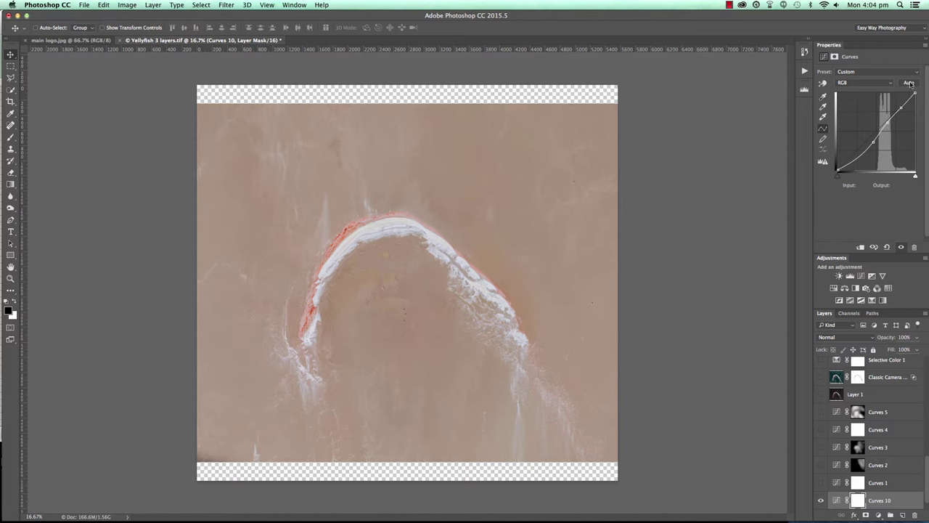
# - Open the Auto Color Correction Options for the new curve and compare the four algorithms on the image
pyautogui.keyDown('alt'); pyautogui.click(910, 83); pyautogui.keyUp('alt')
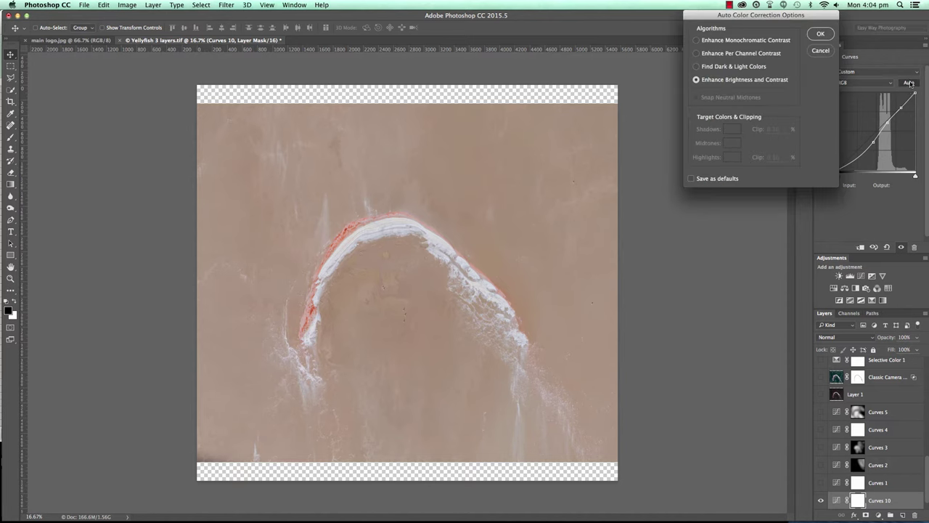
pyautogui.moveTo(763, 17); pyautogui.dragTo(680, 34)
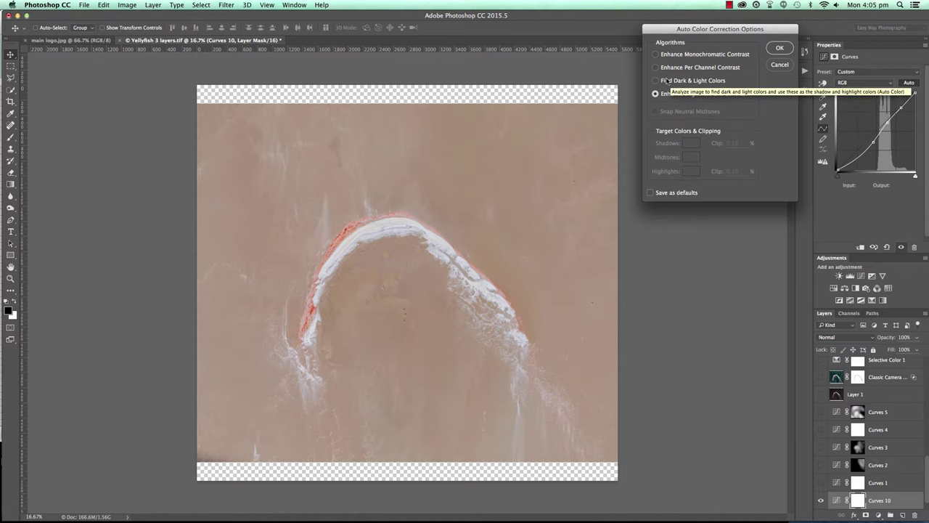
pyautogui.click(656, 54)
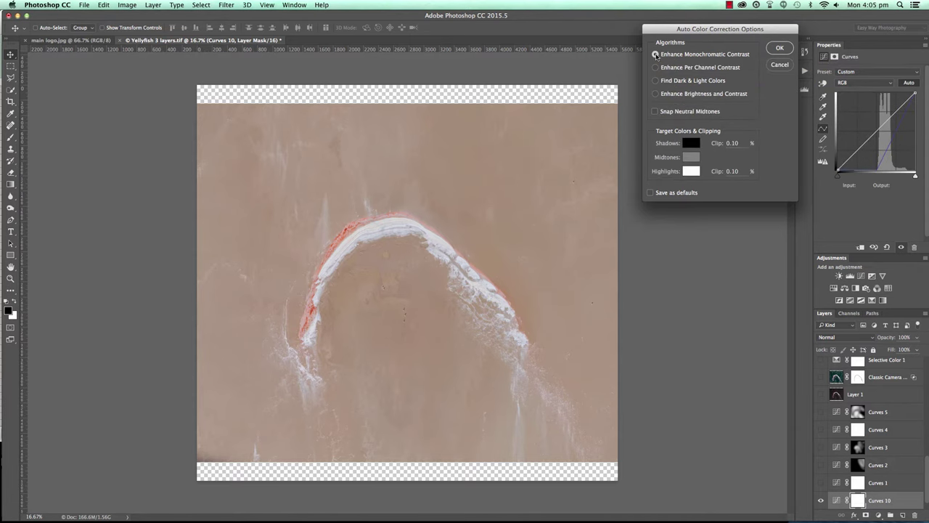
pyautogui.click(656, 68)
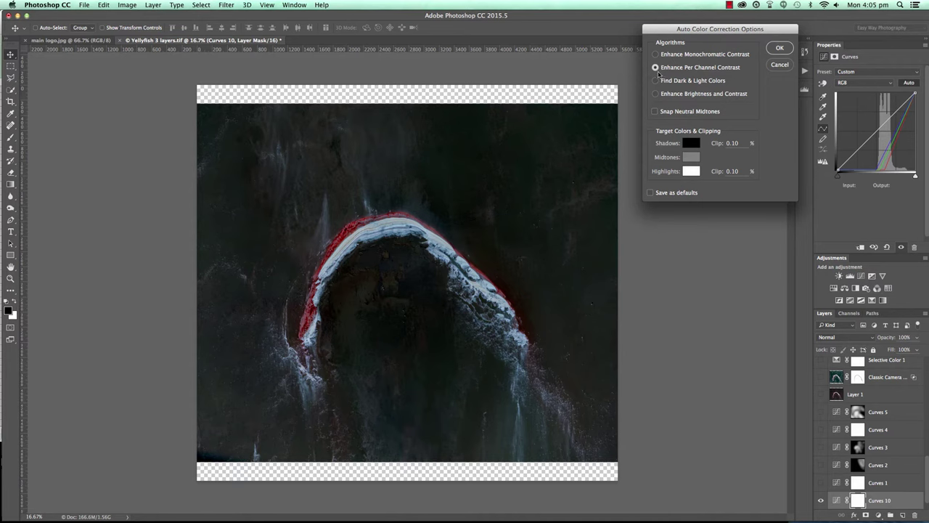
pyautogui.click(657, 80)
pyautogui.click(656, 94)
pyautogui.click(657, 81)
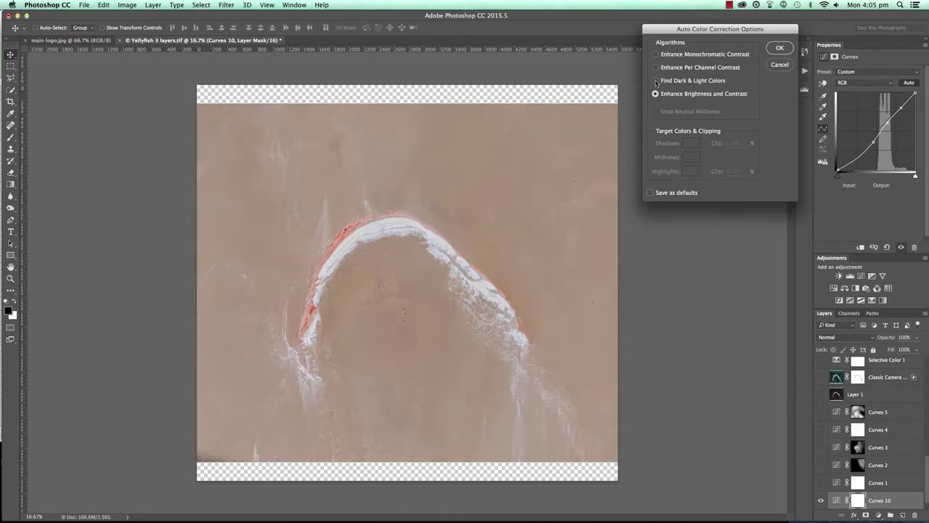
pyautogui.click(657, 68)
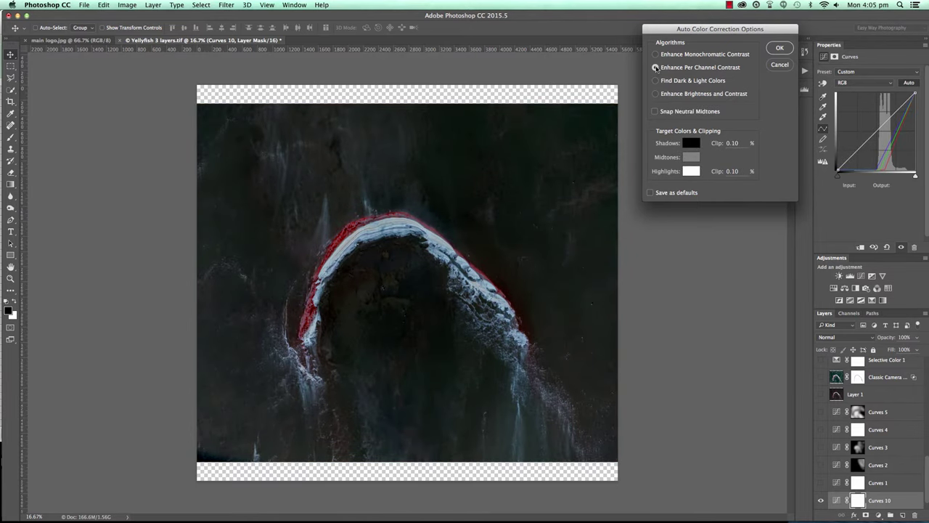
# - Try Find Dark & Light Colors and Snap Neutral Midtones, but apply Enhance Per Channel Contrast with Snap Neutral Midtones off
pyautogui.click(656, 81)
pyautogui.click(656, 113)
pyautogui.click(656, 67)
pyautogui.click(661, 114)
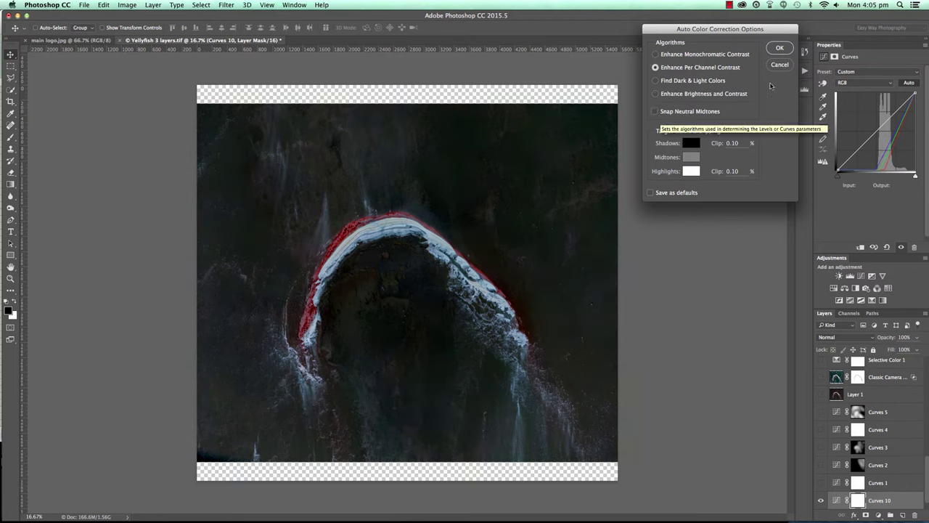
pyautogui.click(779, 48)
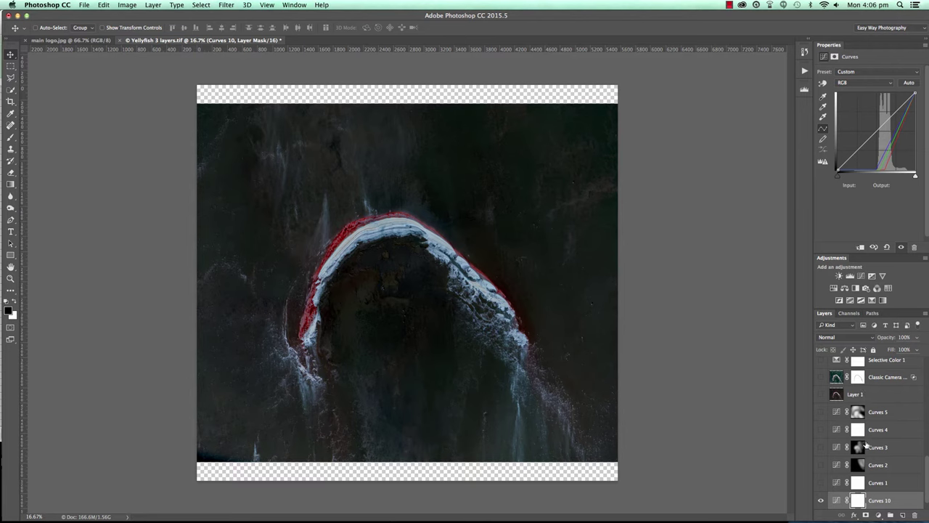
# - Delete the Curves 10 layer's mask and the layer itself
pyautogui.scroll(-1, 868, 449)
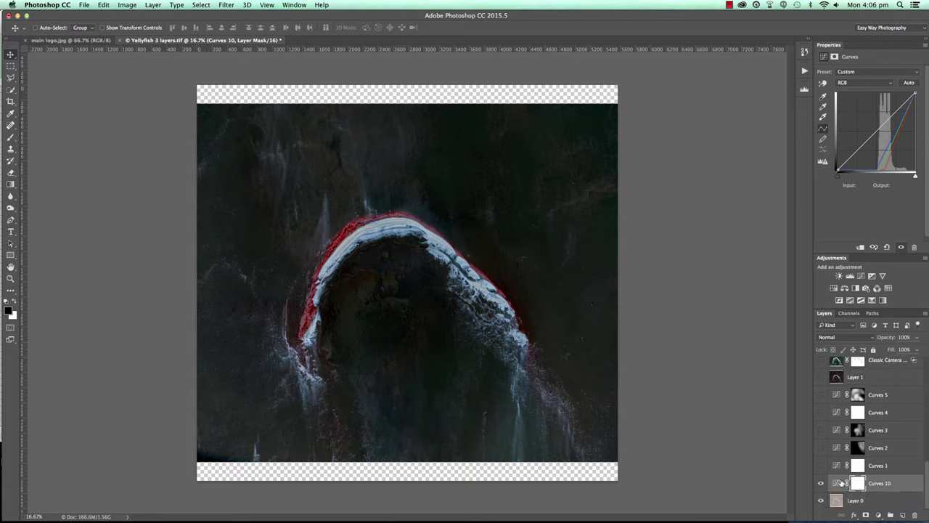
pyautogui.click(915, 514)
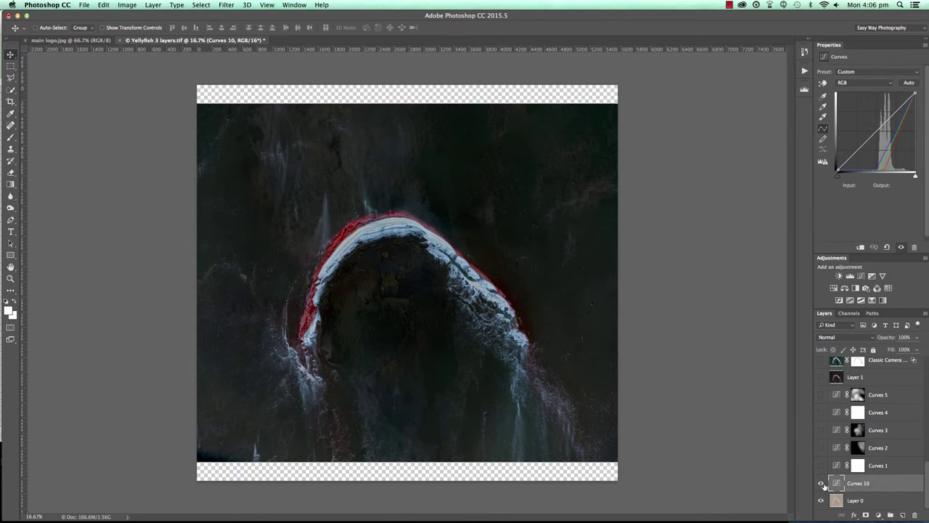
pyautogui.click(915, 514)
# - Select the existing Curves 1 layer above Layer 0 and make it visible
pyautogui.click(821, 483)
pyautogui.click(821, 483)
pyautogui.click(858, 483)
pyautogui.click(821, 483)
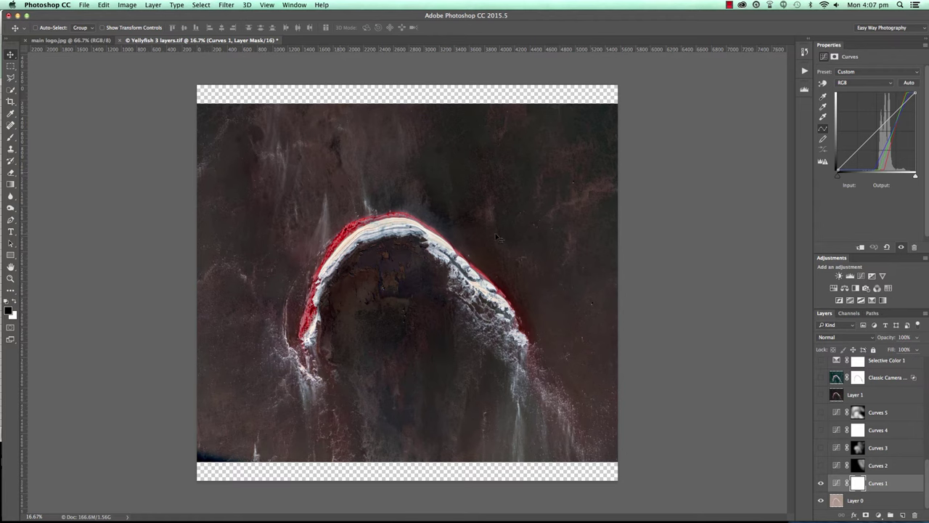
# - Select the Curves 2 layer, compare the image with and without it, and leave it visible
pyautogui.click(839, 464)
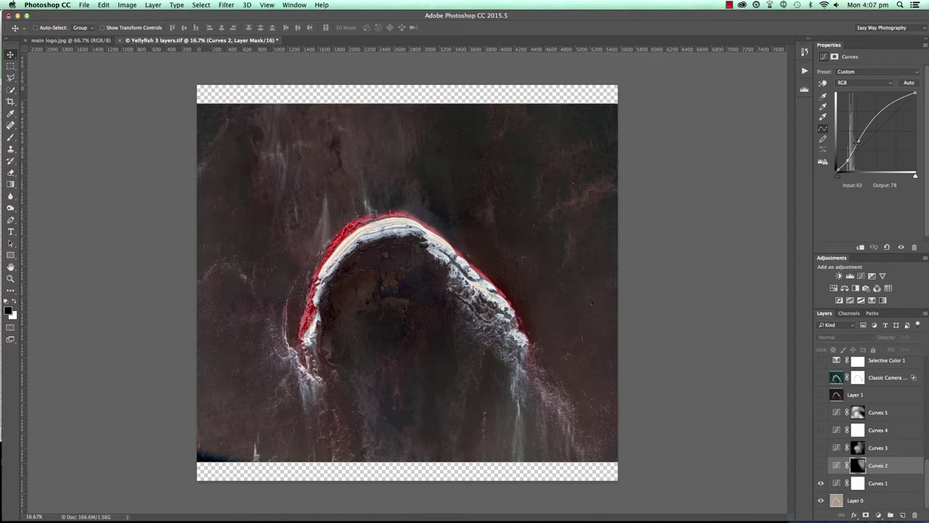
pyautogui.click(821, 466)
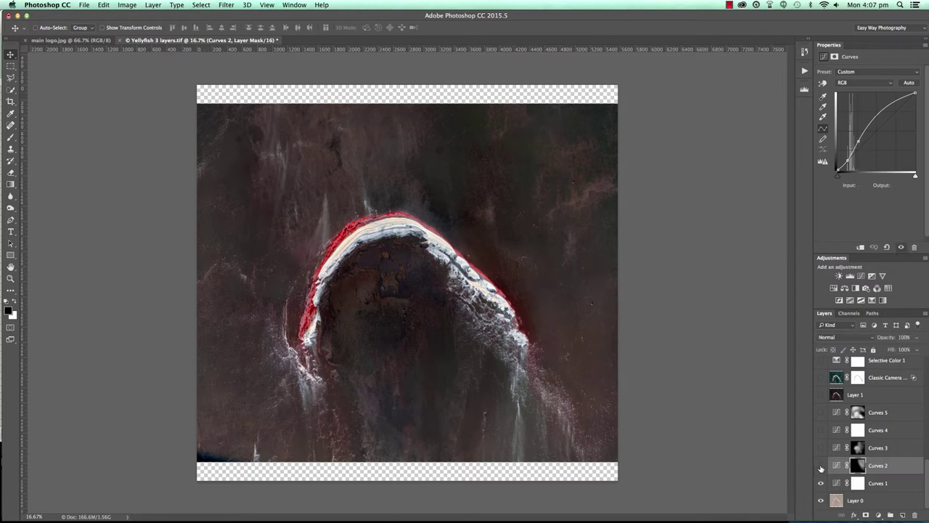
pyautogui.click(822, 467)
pyautogui.click(821, 467)
pyautogui.click(822, 467)
pyautogui.click(821, 467)
pyautogui.click(821, 467)
pyautogui.click(821, 467)
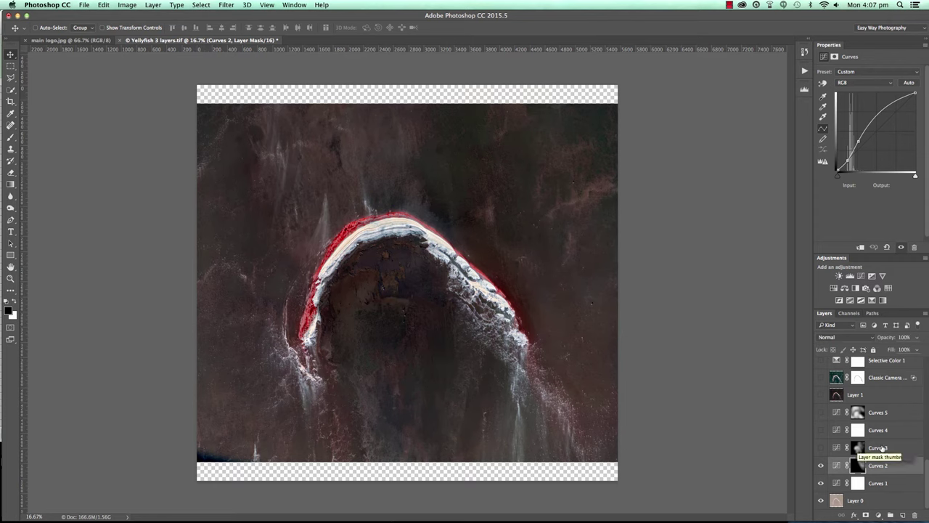
# - Select the Curves 3 layer to show its curve, compare the image with and without it, and leave it visible
pyautogui.click(837, 449)
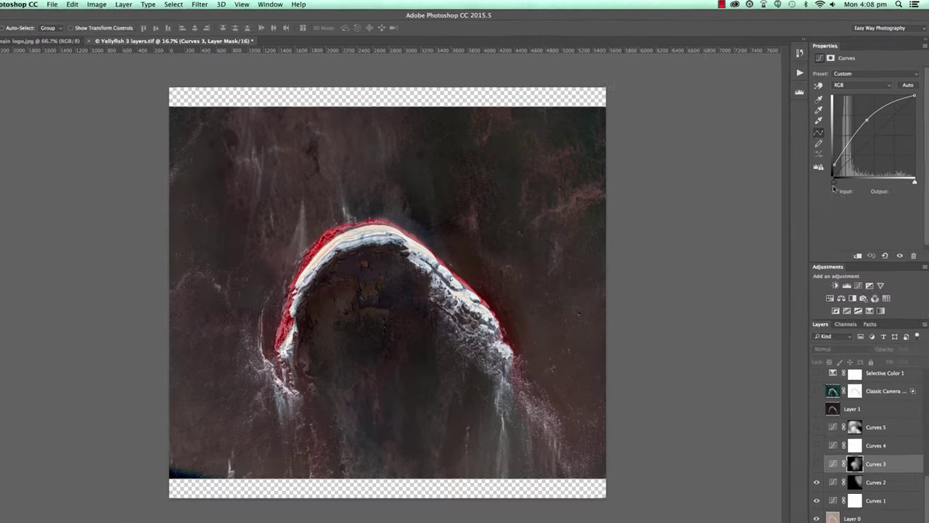
pyautogui.moveTo(833, 167); pyautogui.dragTo(836, 165)
pyautogui.moveTo(743, 314)
pyautogui.mouseDown()
pyautogui.moveTo(741, 341)
pyautogui.moveTo(739, 328)
pyautogui.mouseUp()
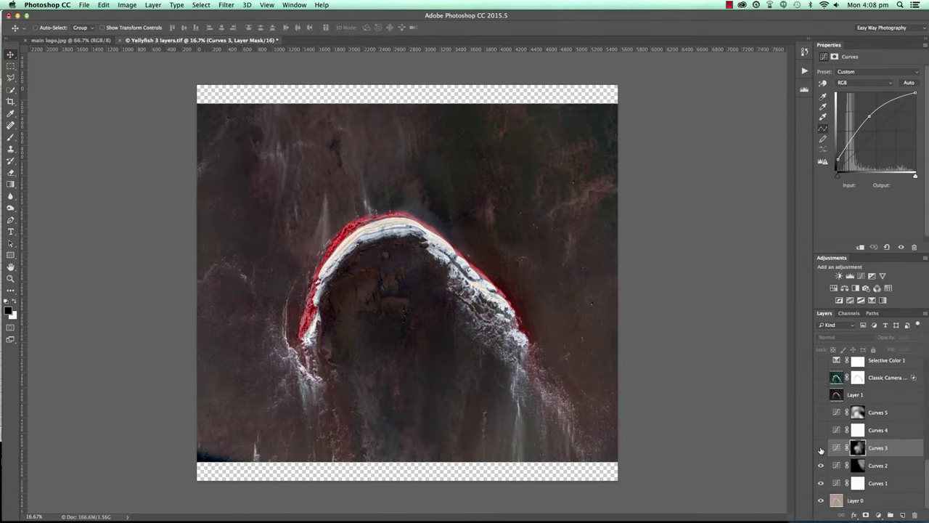
pyautogui.click(821, 449)
pyautogui.click(822, 449)
pyautogui.click(821, 449)
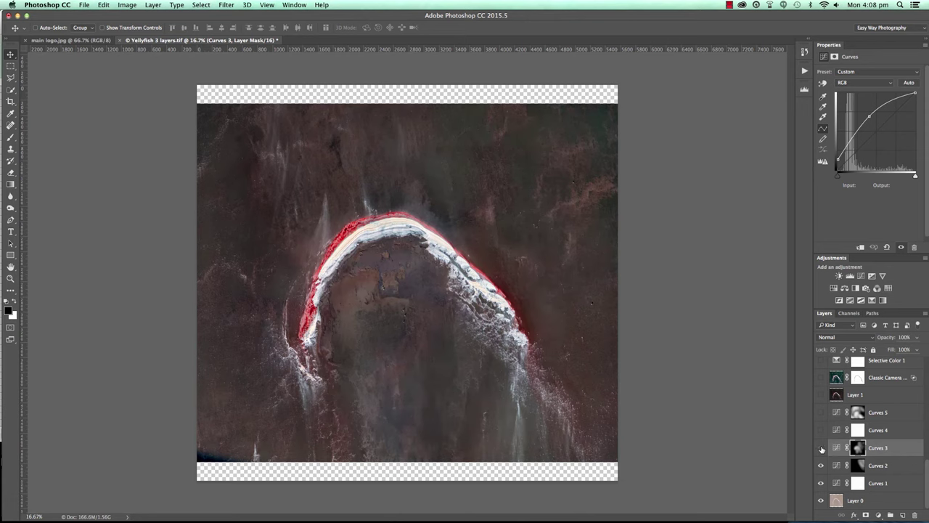
# - Compare the image with and without the Curves 3 layer several times, leaving the layer visible
pyautogui.click(821, 449)
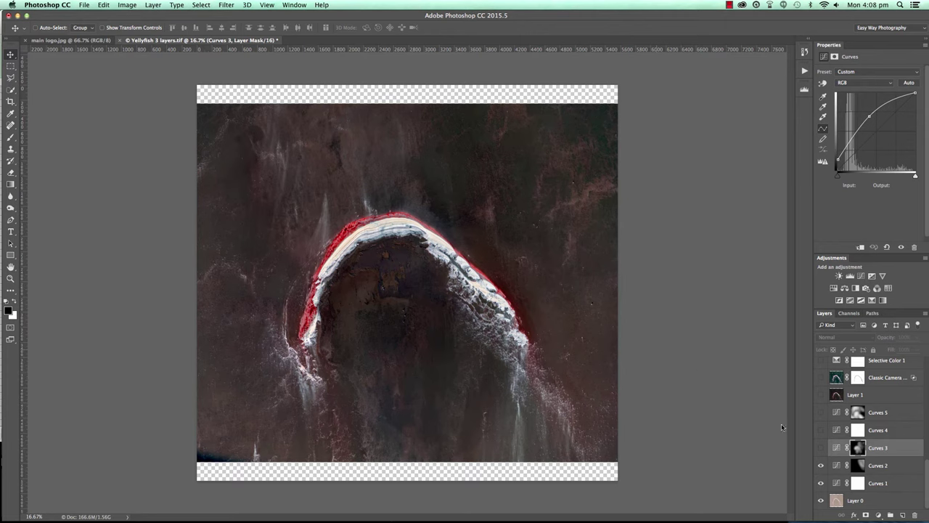
pyautogui.click(822, 447)
pyautogui.click(822, 447)
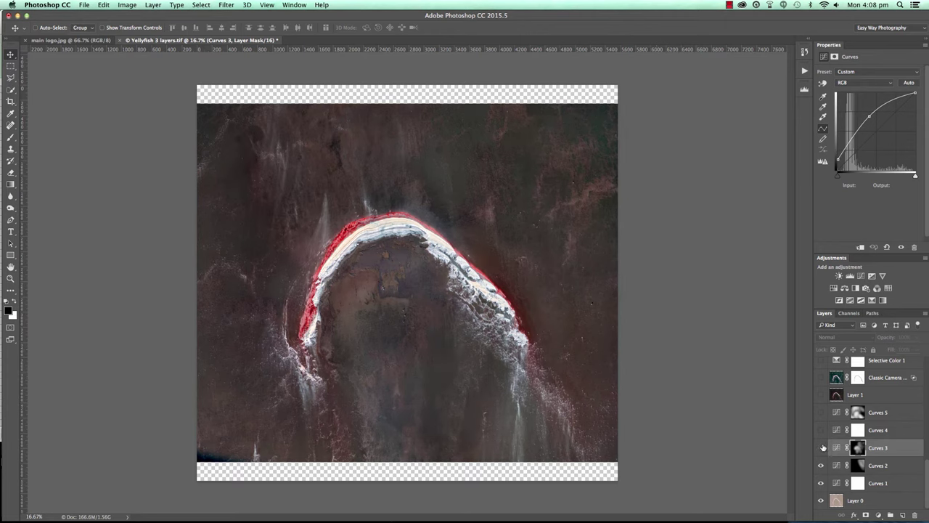
pyautogui.click(822, 448)
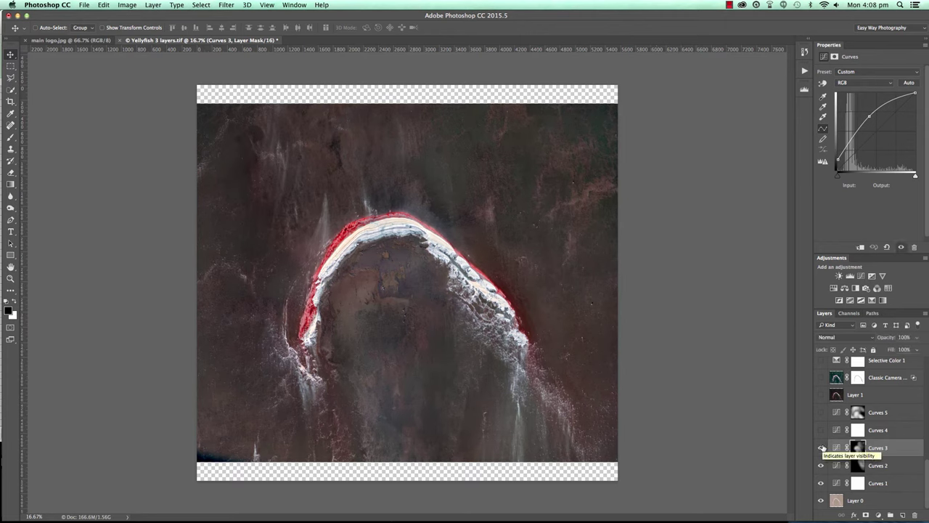
pyautogui.click(822, 447)
pyautogui.click(822, 448)
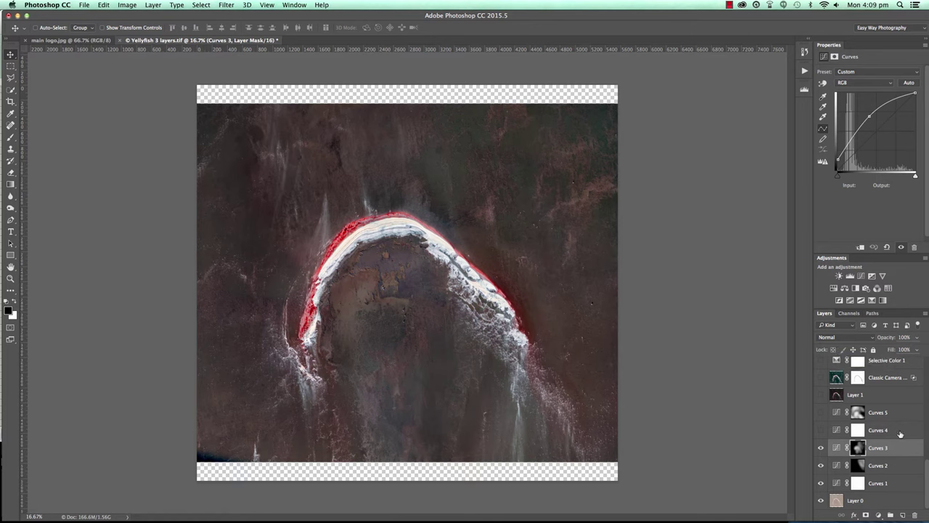
# - Select the Curves 4 layer to show its curve, make it visible, and compare the image with and without it
pyautogui.click(839, 431)
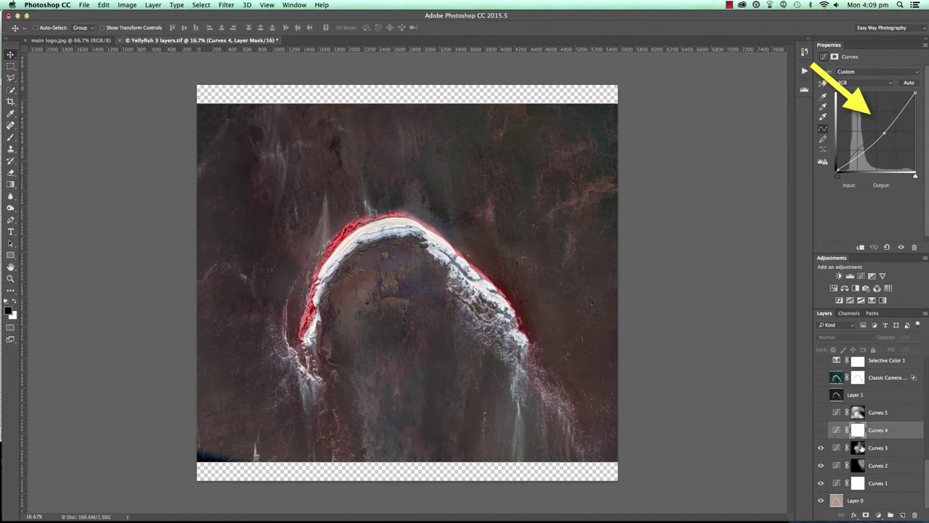
pyautogui.click(821, 430)
pyautogui.click(821, 431)
pyautogui.click(821, 431)
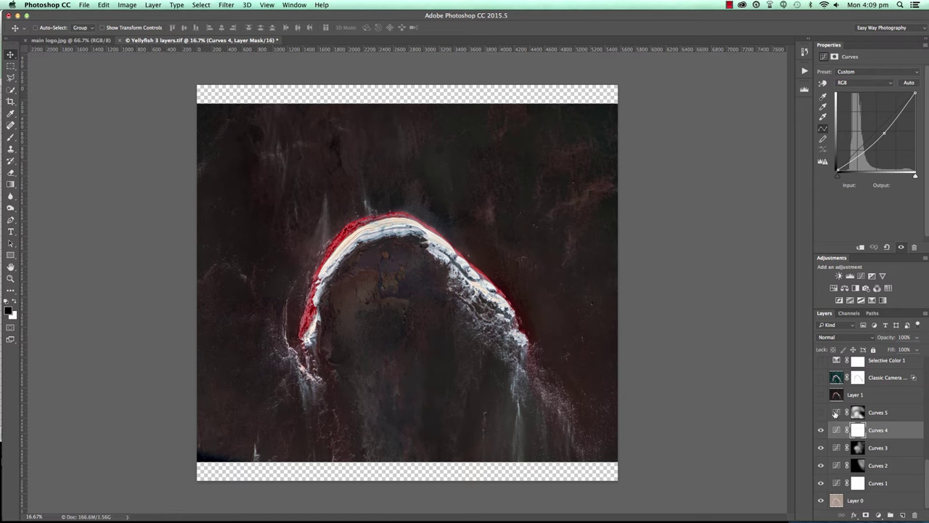
# - Select the Curves 5 layer to show its curve, and view its layer mask on its own before returning to the image
pyautogui.click(837, 414)
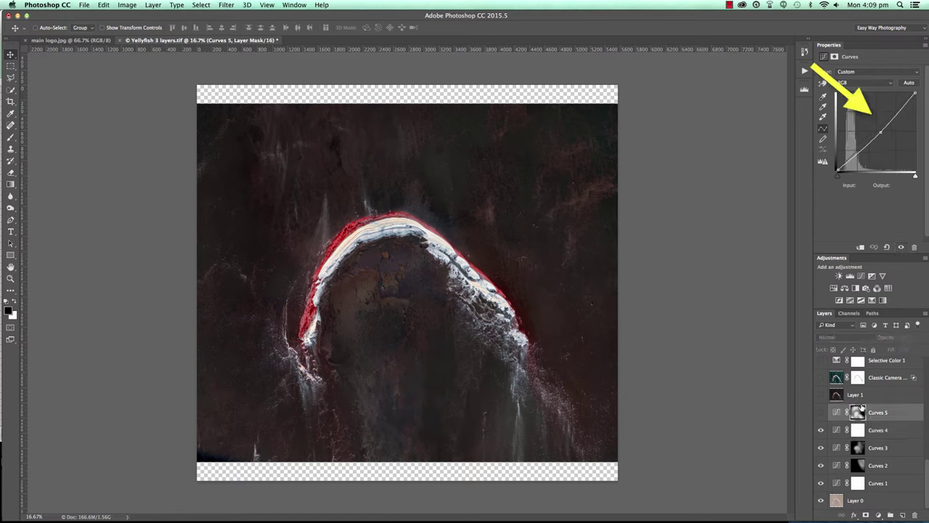
pyautogui.keyDown('alt'); pyautogui.click(857, 412); pyautogui.keyUp('alt')
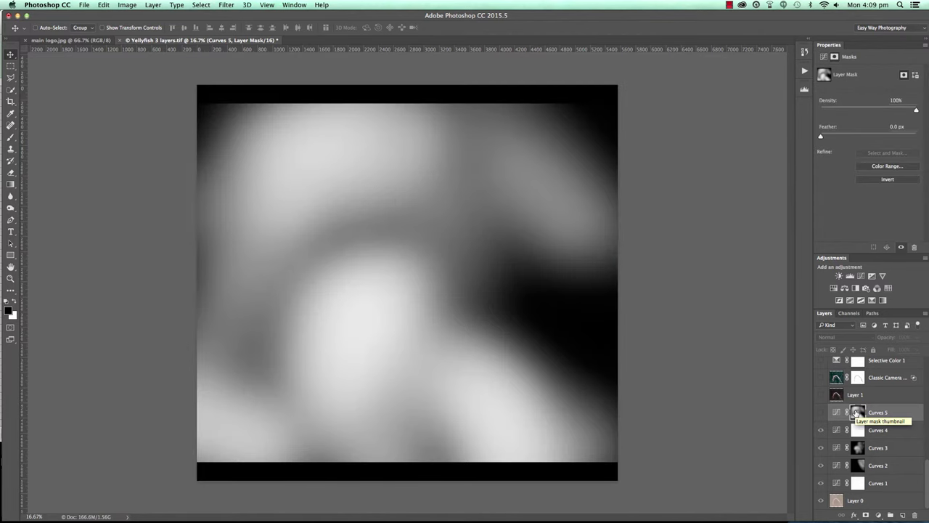
pyautogui.keyDown('alt'); pyautogui.click(856, 412); pyautogui.keyUp('alt')
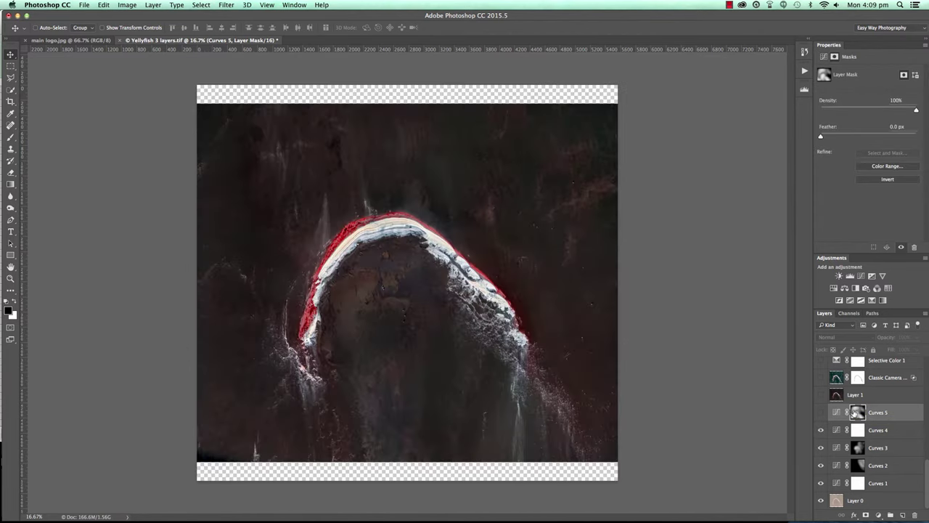
# - Make the Curves 5 layer visible, repeatedly comparing the image with and without it, and leave it on
pyautogui.click(821, 412)
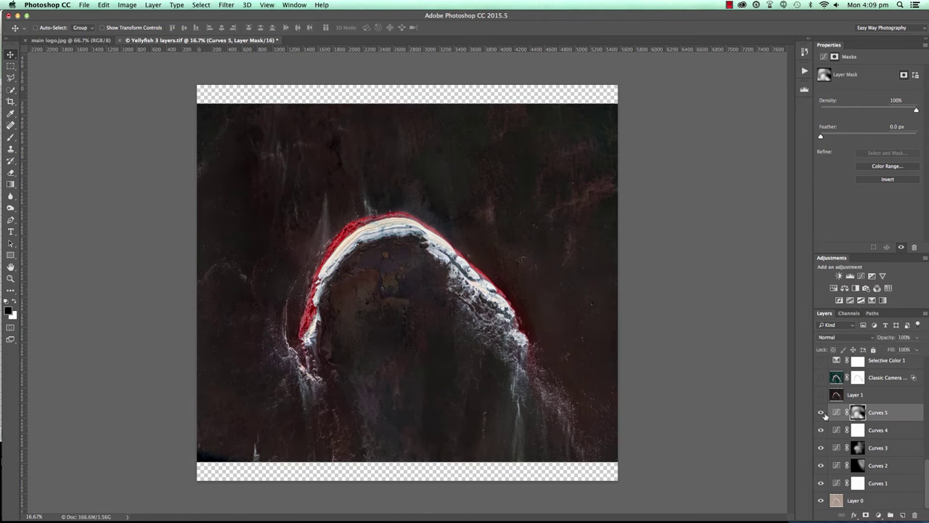
pyautogui.click(822, 411)
pyautogui.click(822, 411)
pyautogui.click(821, 412)
pyautogui.click(821, 411)
pyautogui.click(821, 412)
pyautogui.click(821, 411)
pyautogui.click(821, 412)
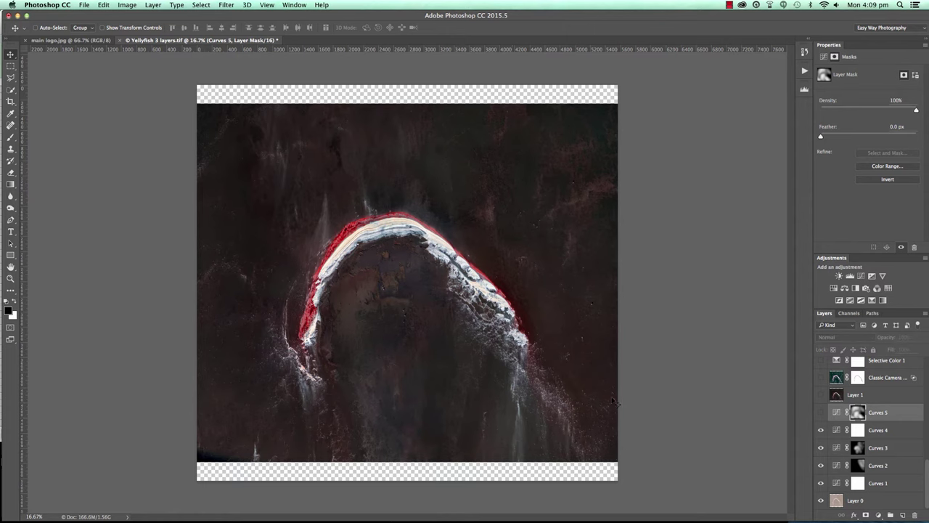
pyautogui.click(821, 412)
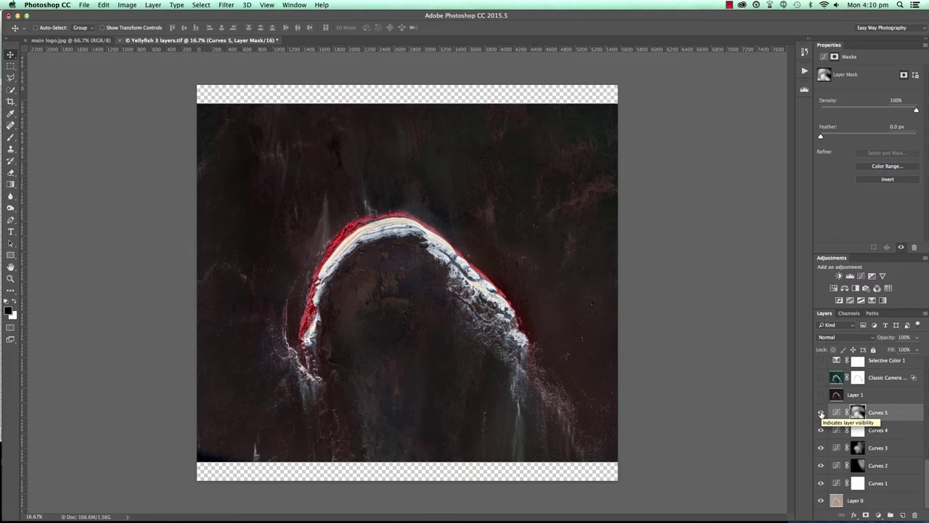
pyautogui.click(822, 413)
pyautogui.click(821, 414)
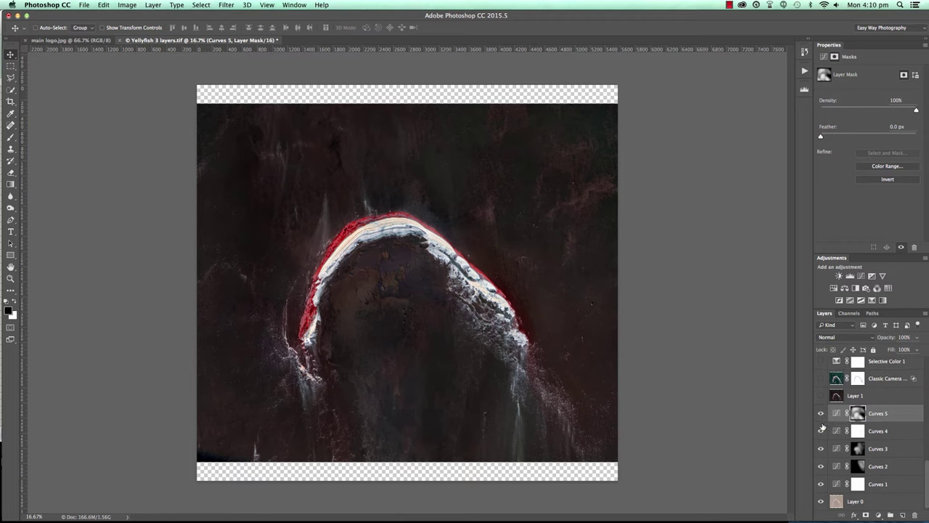
# - Stamp all visible layers into a new merged layer above Curves 5, and delete that stamped layer
pyautogui.scroll(1, 823, 429)
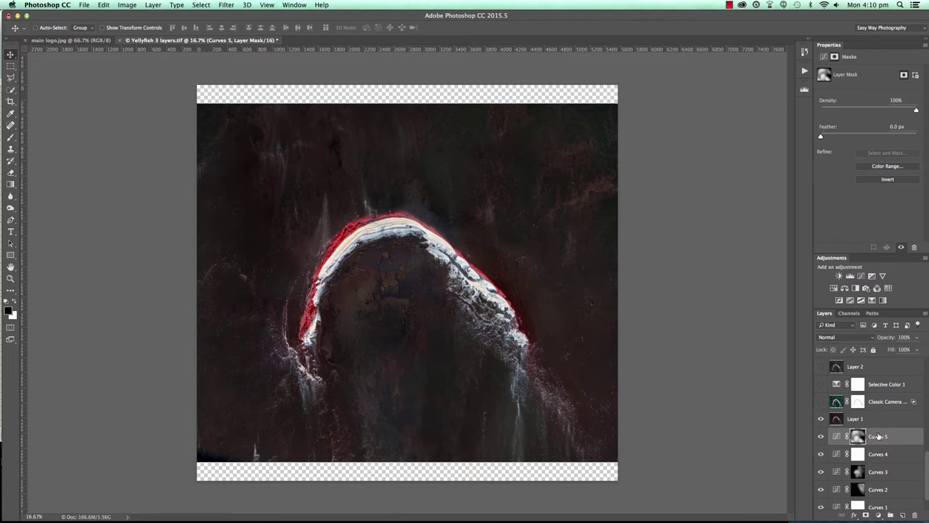
pyautogui.click(879, 444)
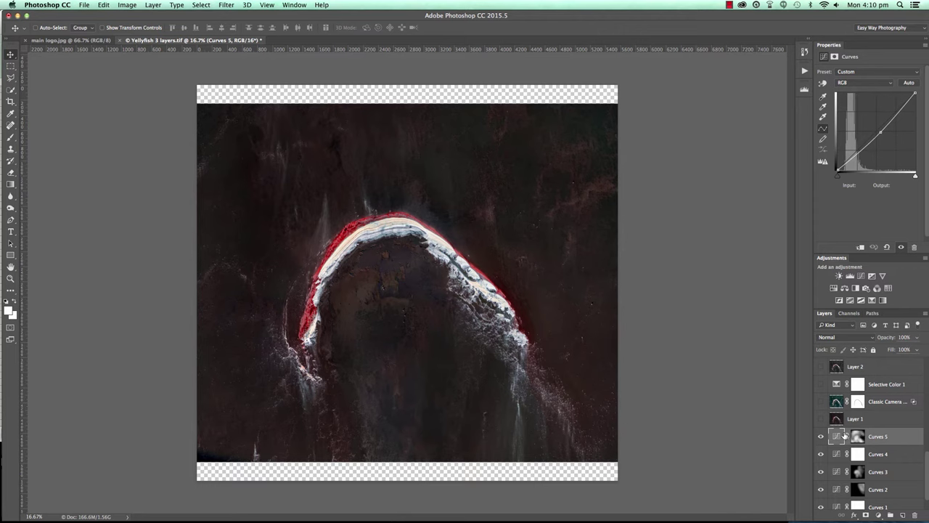
pyautogui.press('ctrl')
pyautogui.hotkey('ctrl', 'alt', 'shift', 'e')
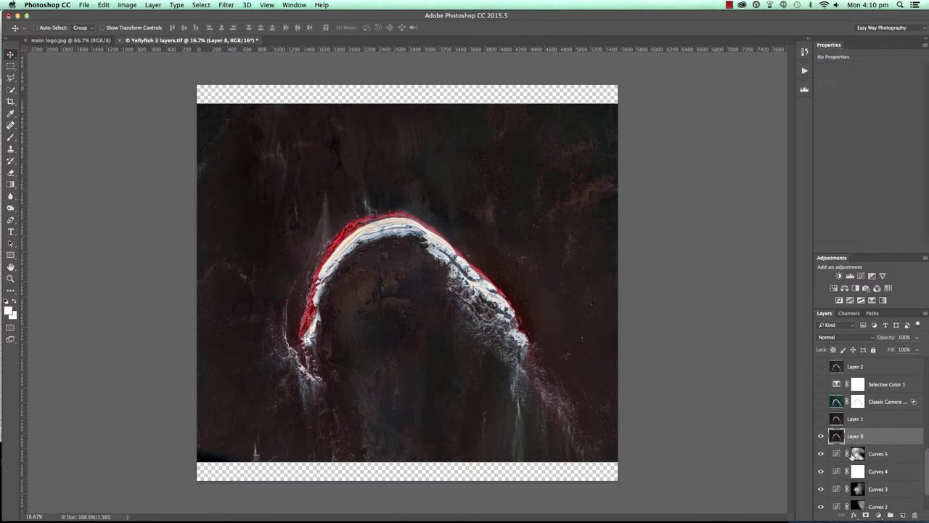
pyautogui.scroll(-2, 853, 455)
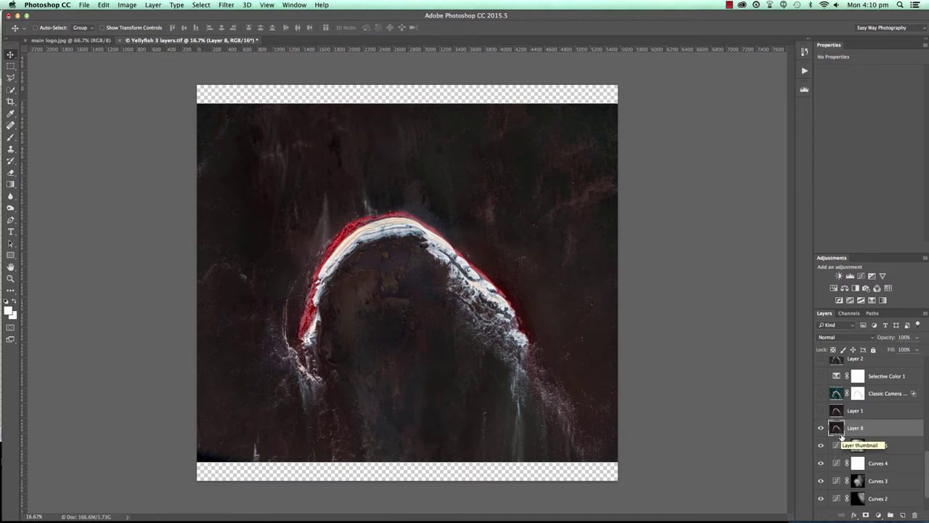
pyautogui.click(914, 516)
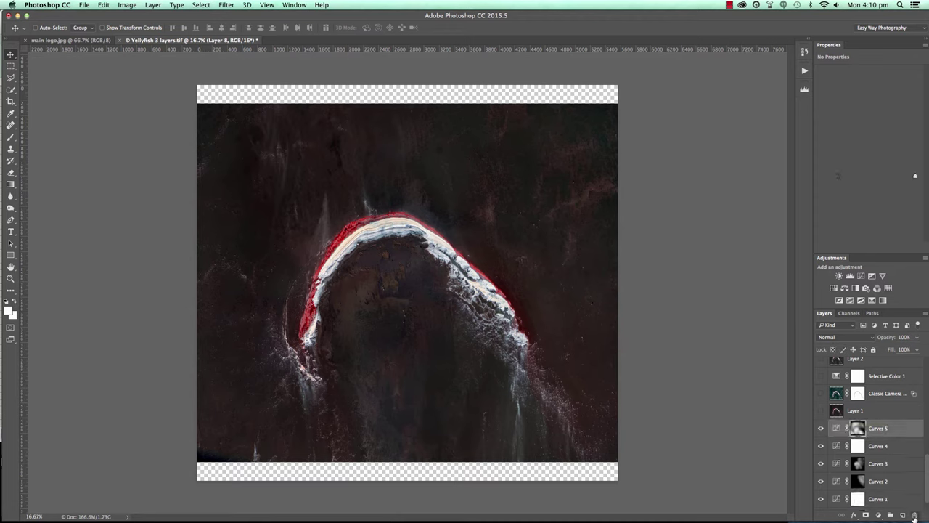
# - Make Layer 1 and the Classic Camera layer above it visible, comparing the image with and without the Classic Camera effect
pyautogui.click(823, 411)
pyautogui.scroll(1, 828, 422)
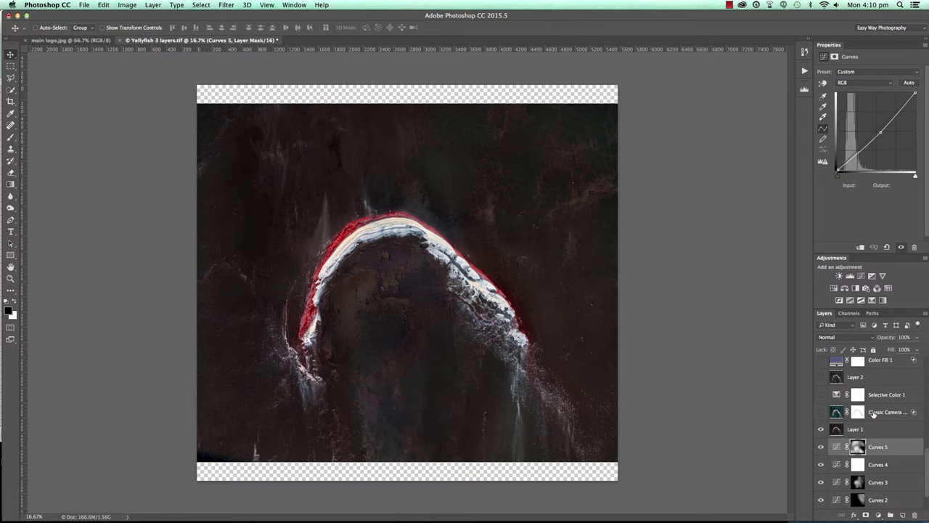
pyautogui.click(821, 413)
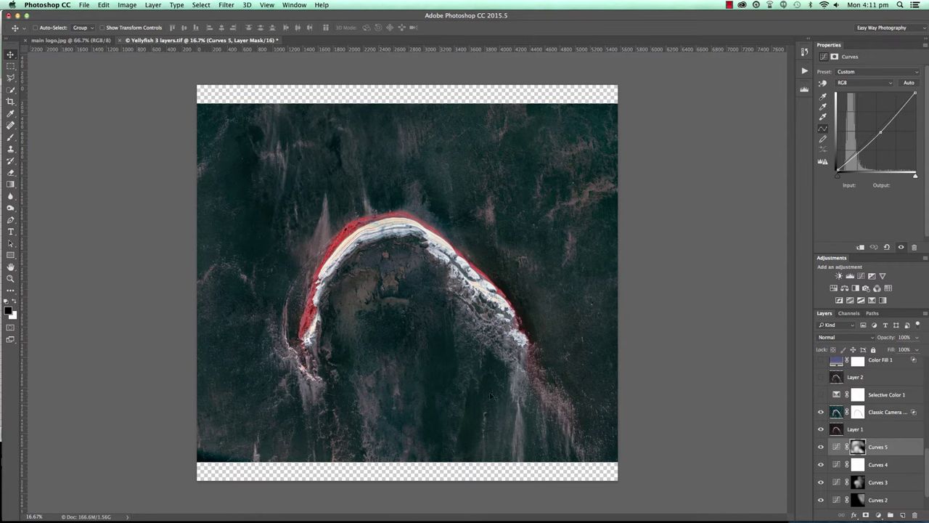
pyautogui.click(822, 412)
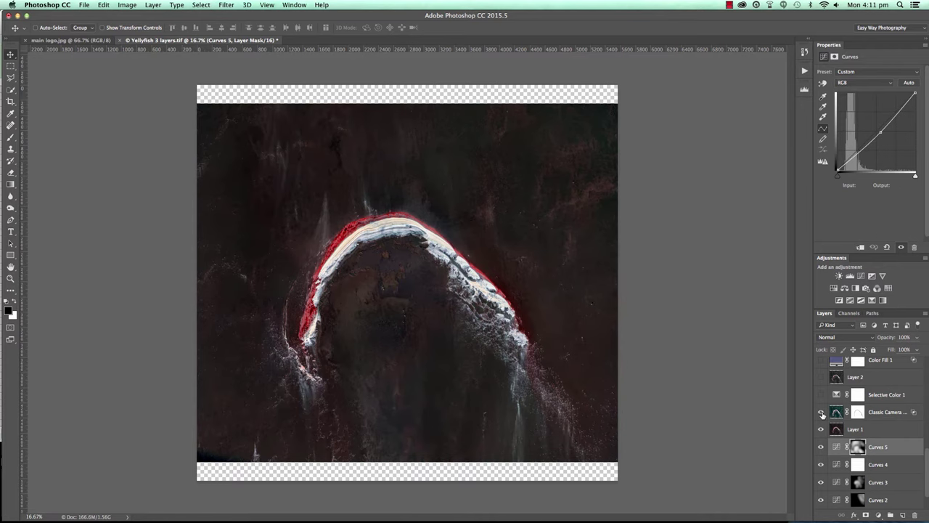
pyautogui.click(822, 412)
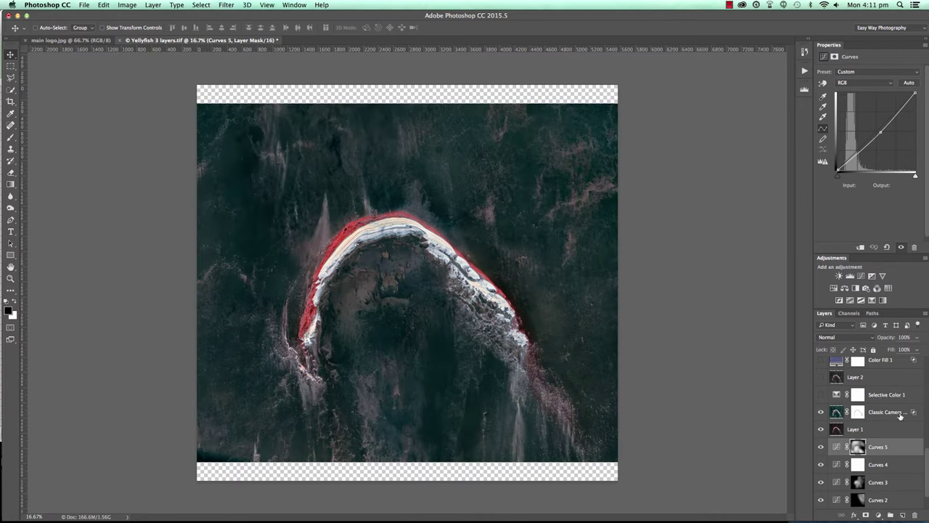
# - Open the Classic Camera layer's name for editing to read it in full
pyautogui.doubleClick(888, 413)
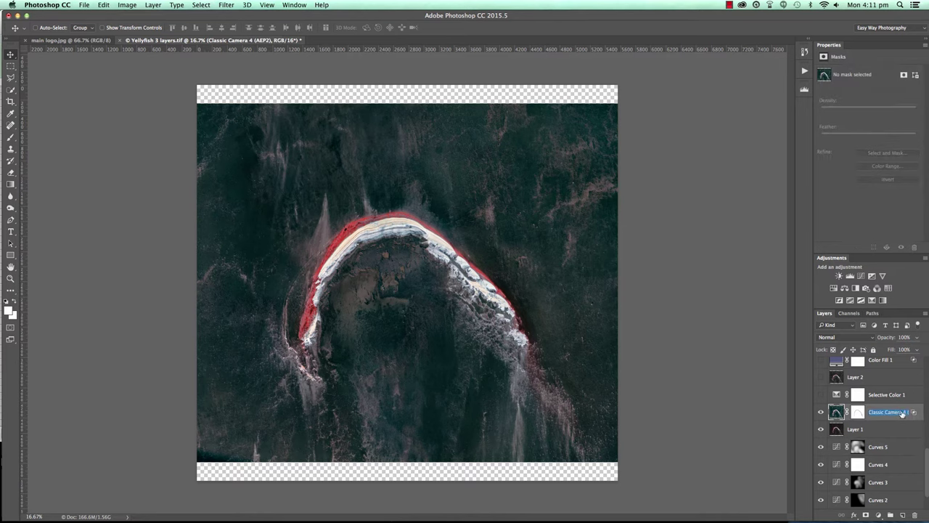
pyautogui.press('Return')
pyautogui.write('(AEP2)')
pyautogui.press('Return')
# - With the Classic Camera layer hidden, preview the Classic Camera 4 preset on Layer 1 in Analog Efex Pro 2, and cancel the filter
pyautogui.click(821, 412)
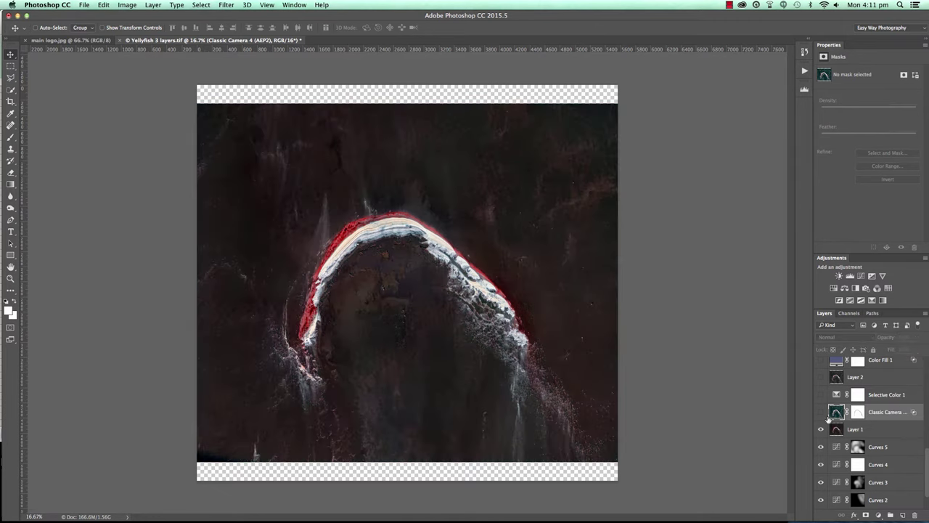
pyautogui.click(885, 434)
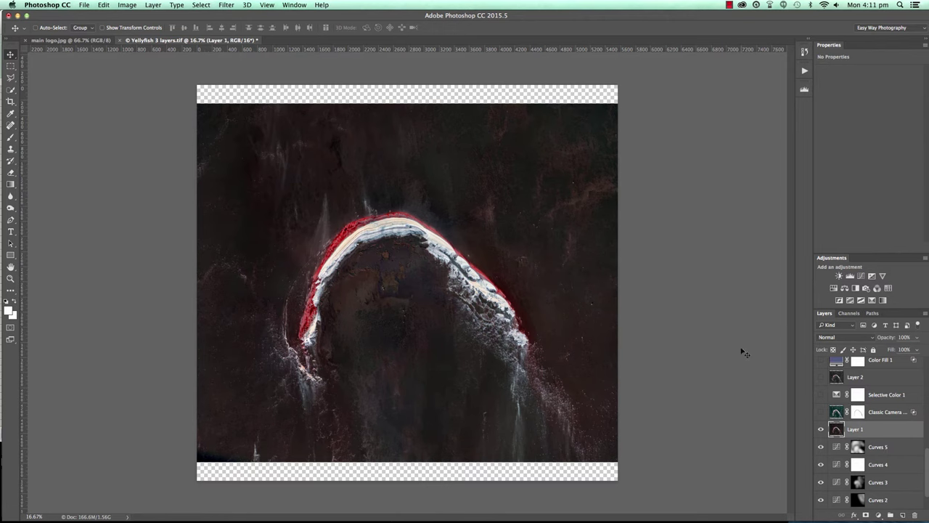
pyautogui.click(232, 4)
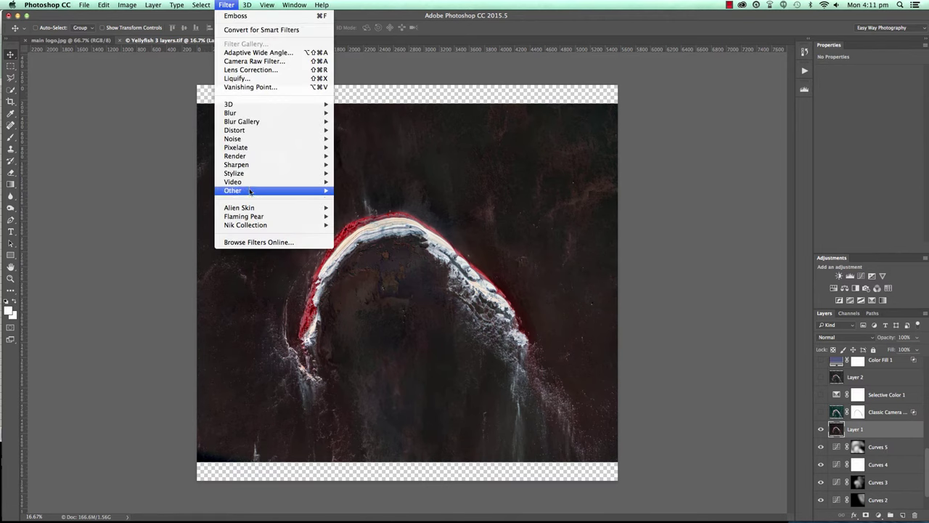
pyautogui.moveTo(252, 226)
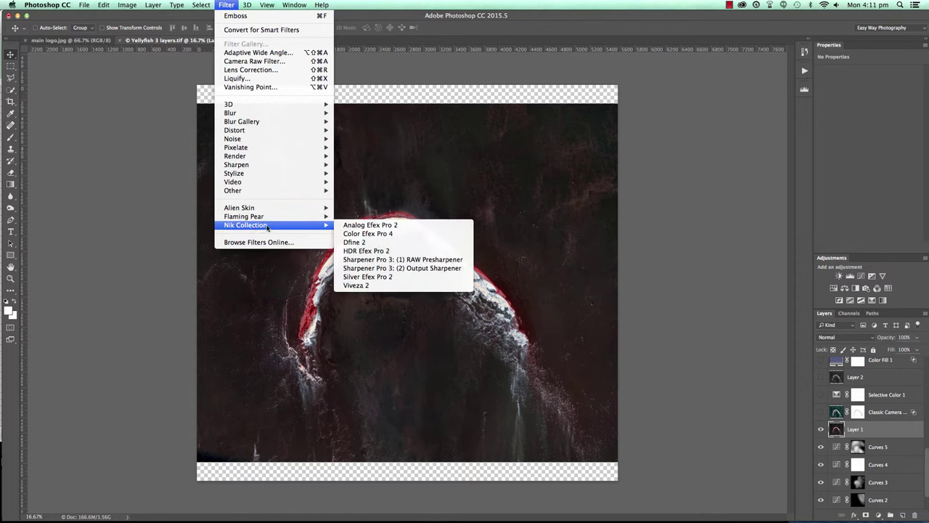
pyautogui.click(396, 226)
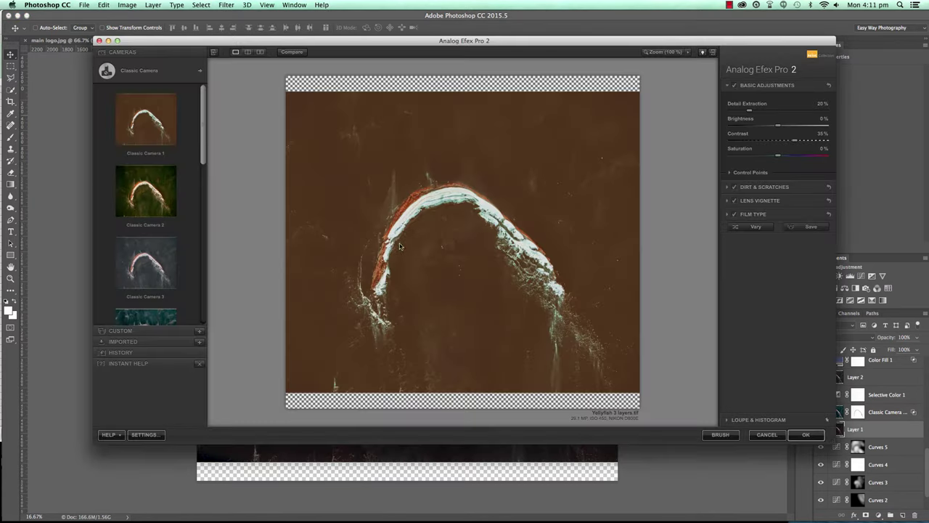
pyautogui.scroll(-5, 130, 239)
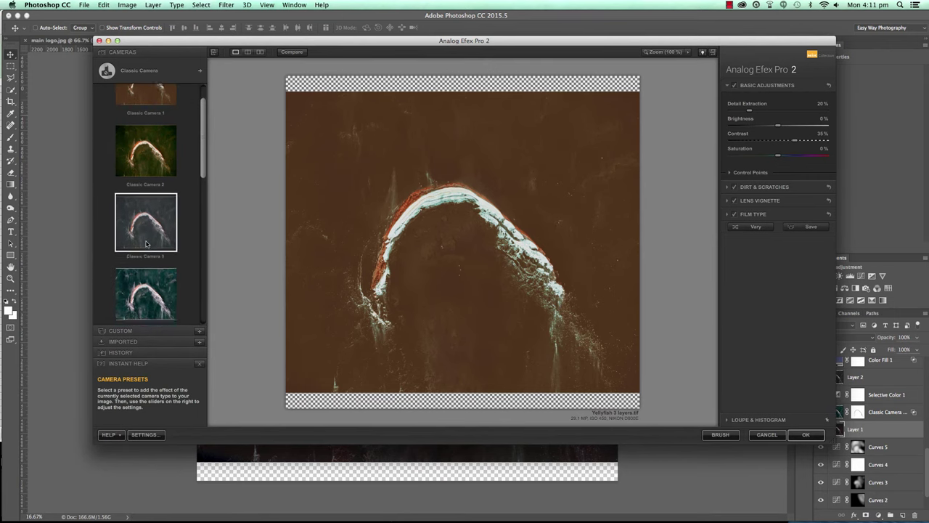
pyautogui.click(154, 239)
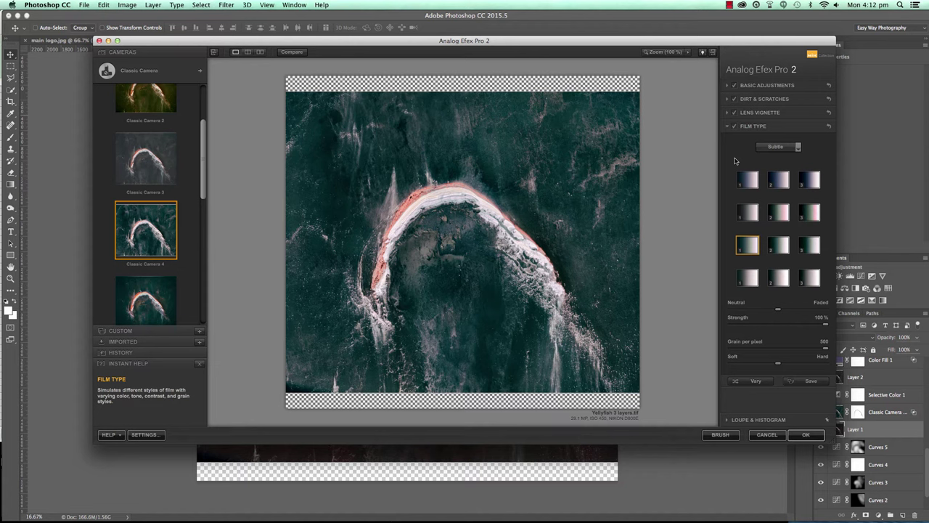
pyautogui.click(768, 435)
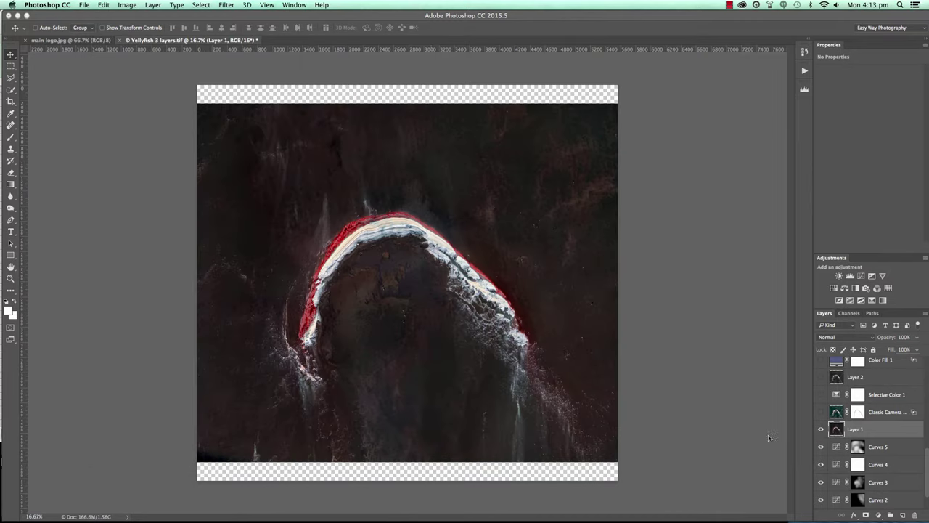
# - Make the Classic Camera layer visible again, and view its layer mask on its own before returning to the image
pyautogui.click(821, 413)
pyautogui.click(821, 412)
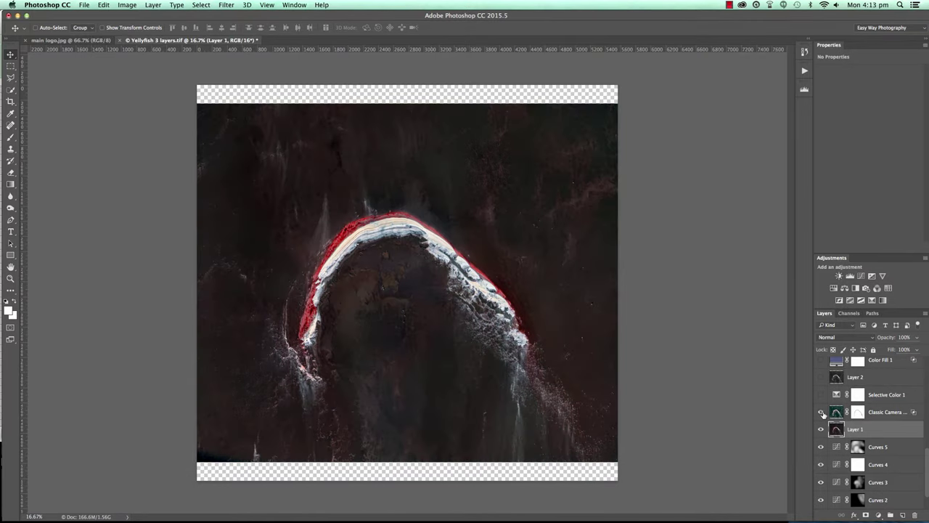
pyautogui.click(821, 412)
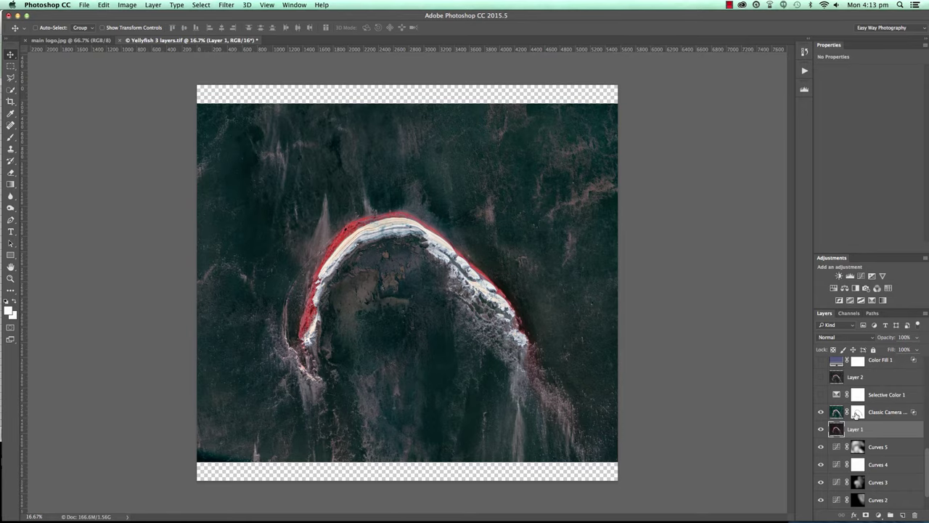
pyautogui.keyDown('alt'); pyautogui.click(857, 413); pyautogui.keyUp('alt')
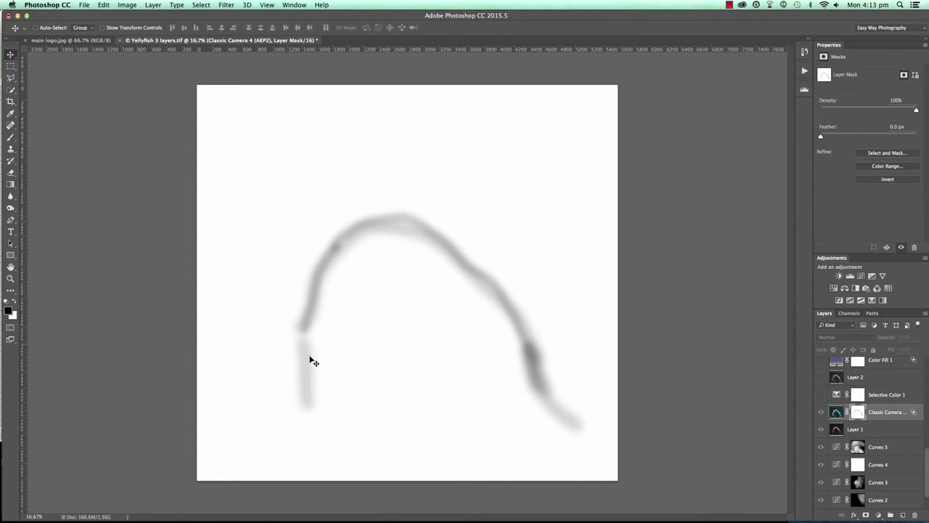
pyautogui.keyDown('alt'); pyautogui.click(859, 413); pyautogui.keyUp('alt')
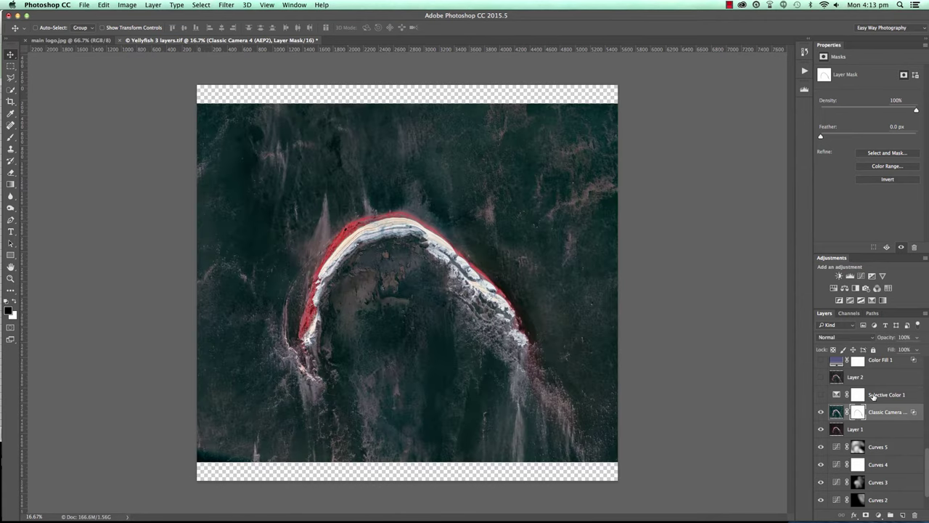
# - Compare the image with and without the Selective Color 1 adjustment layer
pyautogui.click(832, 395)
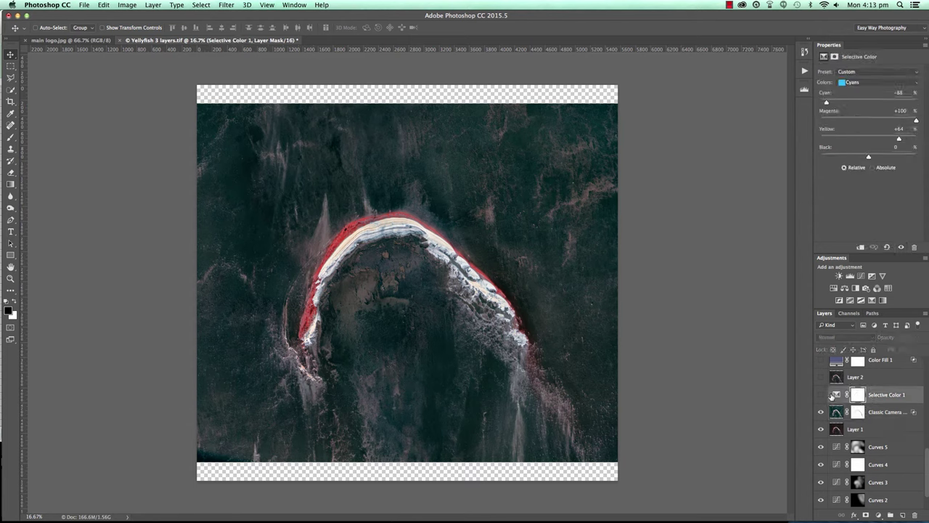
pyautogui.click(821, 395)
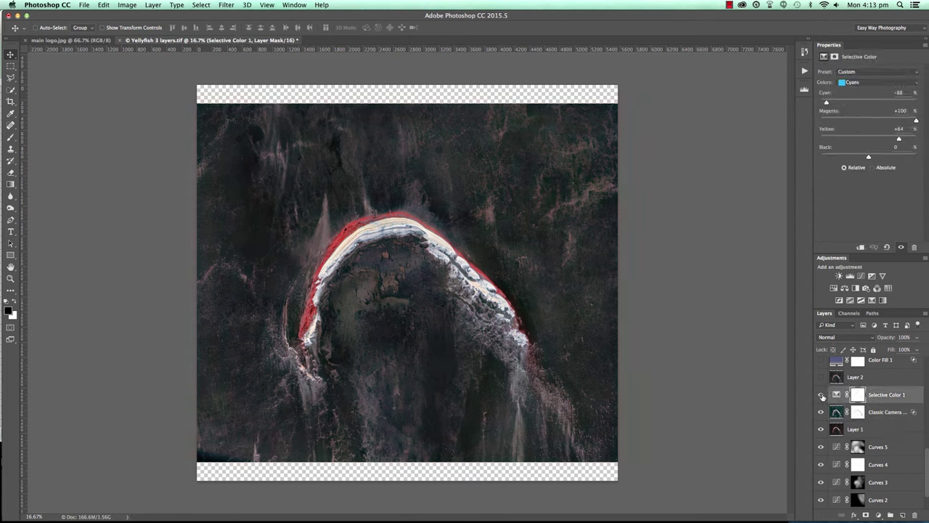
pyautogui.click(821, 395)
pyautogui.click(821, 395)
pyautogui.click(821, 395)
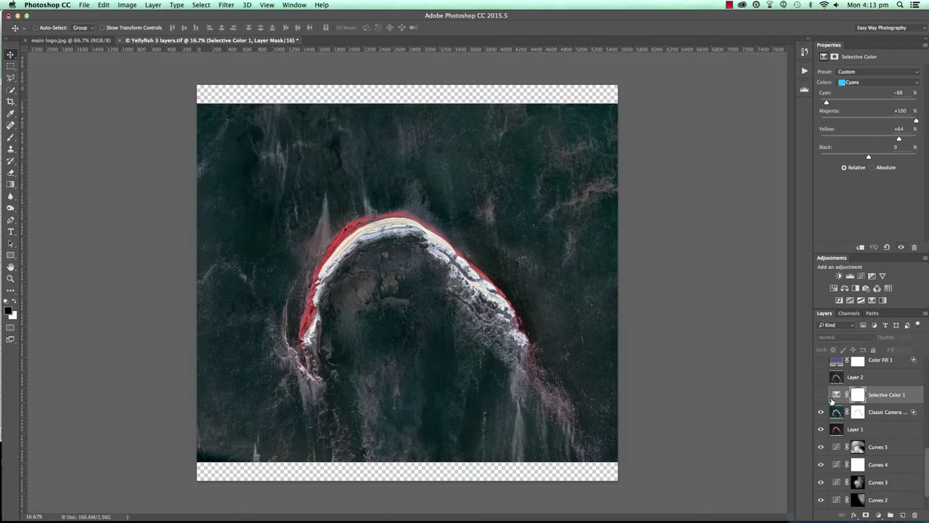
# - Above the Classic Camera layer, try a Selective Color adjustment on Cyans with Cyan -83, Magenta +85 and Yellow +82, and delete it
pyautogui.click(875, 412)
pyautogui.click(880, 515)
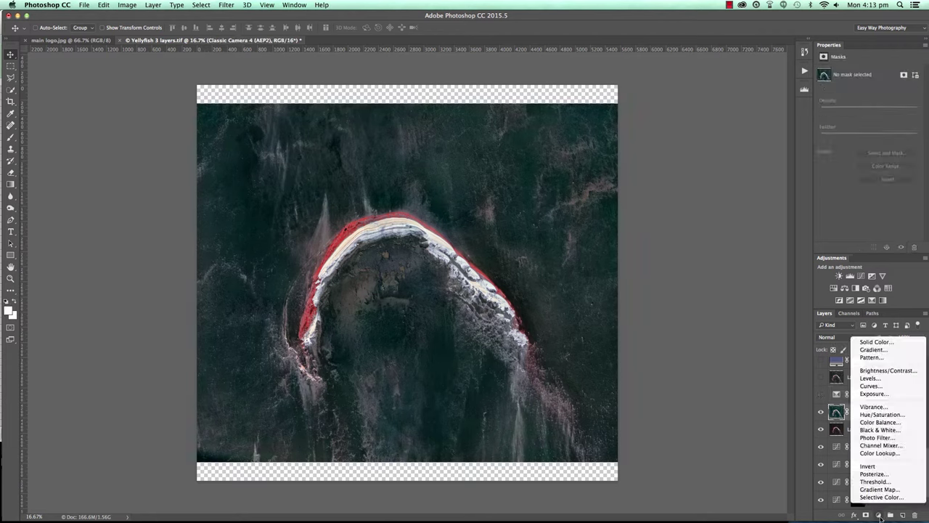
pyautogui.click(882, 498)
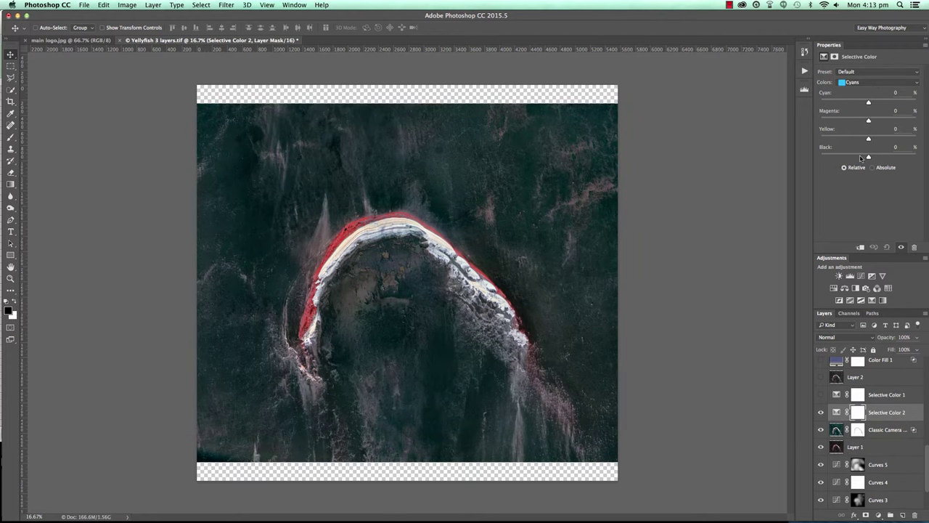
pyautogui.moveTo(869, 103); pyautogui.dragTo(830, 103)
pyautogui.moveTo(869, 121); pyautogui.dragTo(910, 122)
pyautogui.moveTo(869, 139); pyautogui.dragTo(908, 141)
pyautogui.moveTo(857, 412); pyautogui.dragTo(913, 513)
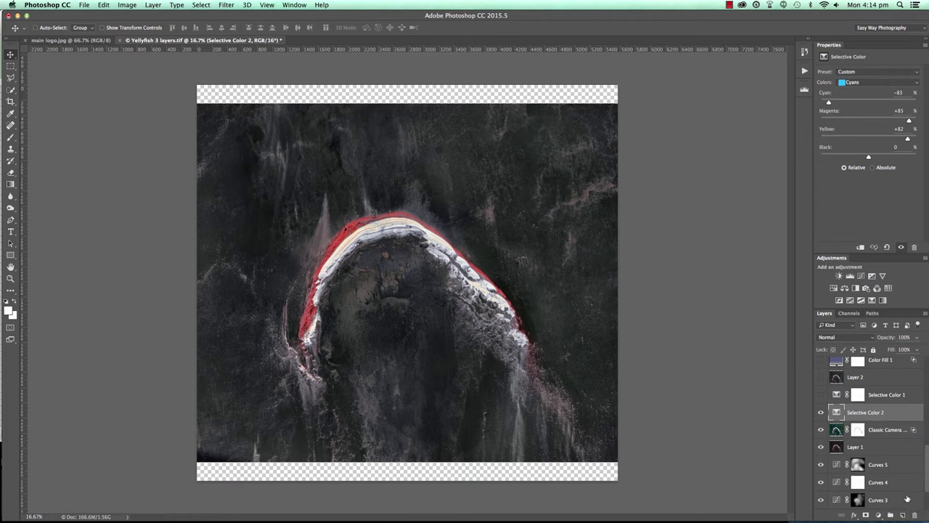
pyautogui.click(914, 514)
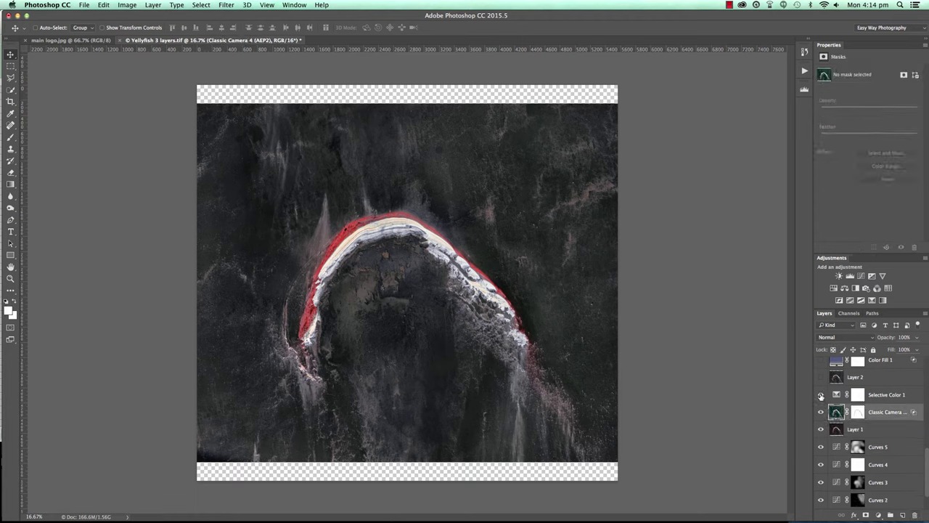
# - Make Selective Color 1 and Layer 2 above it visible, comparing the image with and without Layer 2
pyautogui.click(822, 395)
pyautogui.scroll(1, 843, 427)
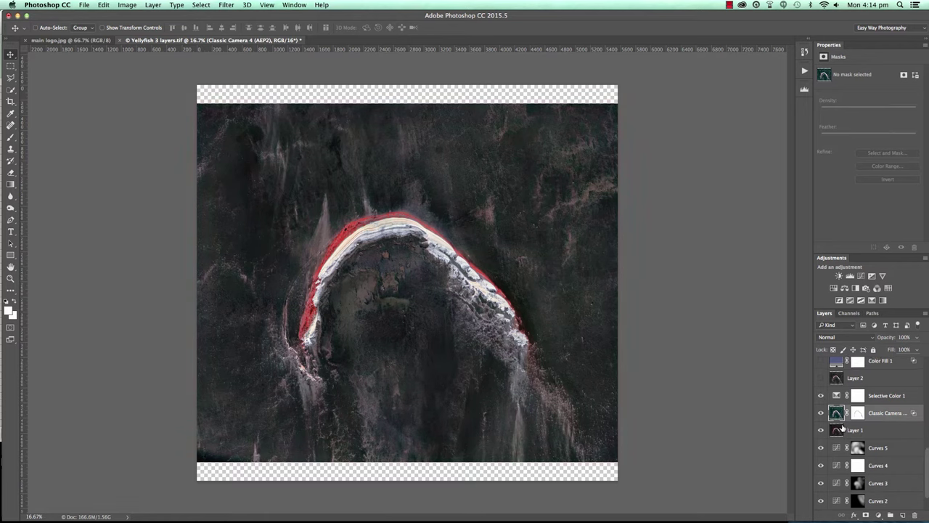
pyautogui.scroll(1, 843, 428)
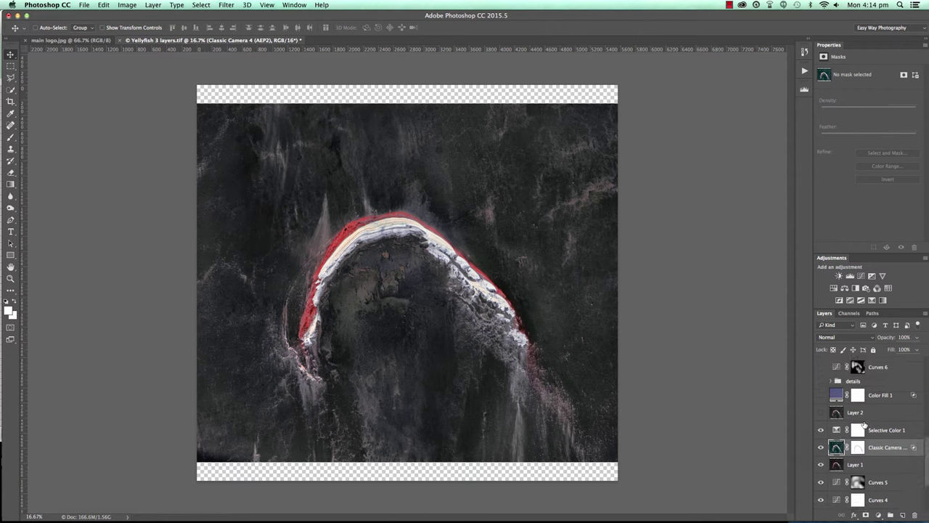
pyautogui.click(870, 414)
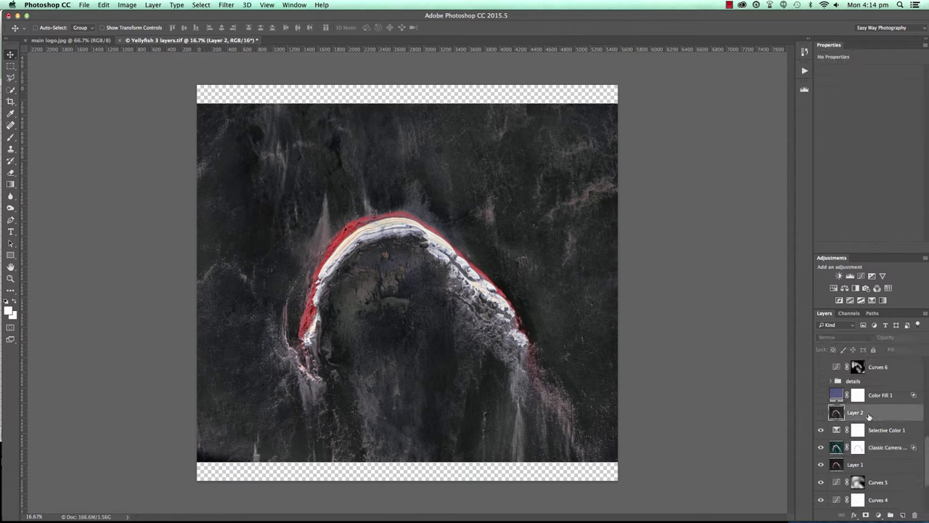
pyautogui.click(821, 414)
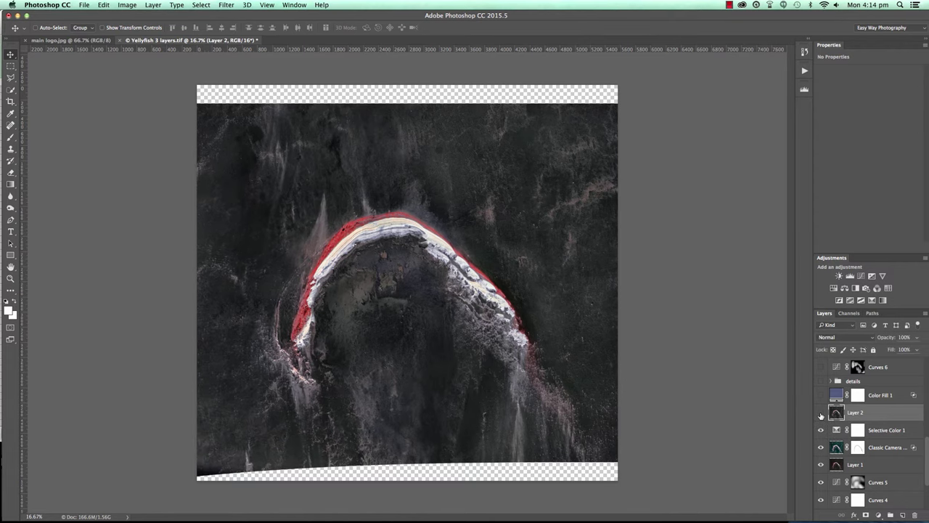
pyautogui.click(821, 414)
pyautogui.click(822, 414)
pyautogui.click(821, 414)
pyautogui.click(821, 414)
# - Place horizontal guides along the image's upper edge at 245 px and near its lower edge, and compare the image with and without Layer 2
pyautogui.moveTo(232, 53); pyautogui.dragTo(230, 103)
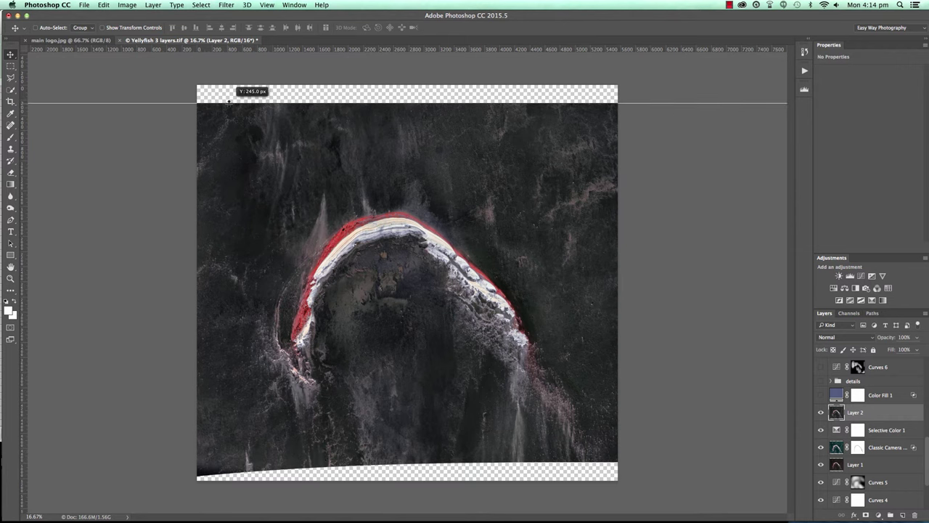
pyautogui.moveTo(167, 52); pyautogui.dragTo(199, 460)
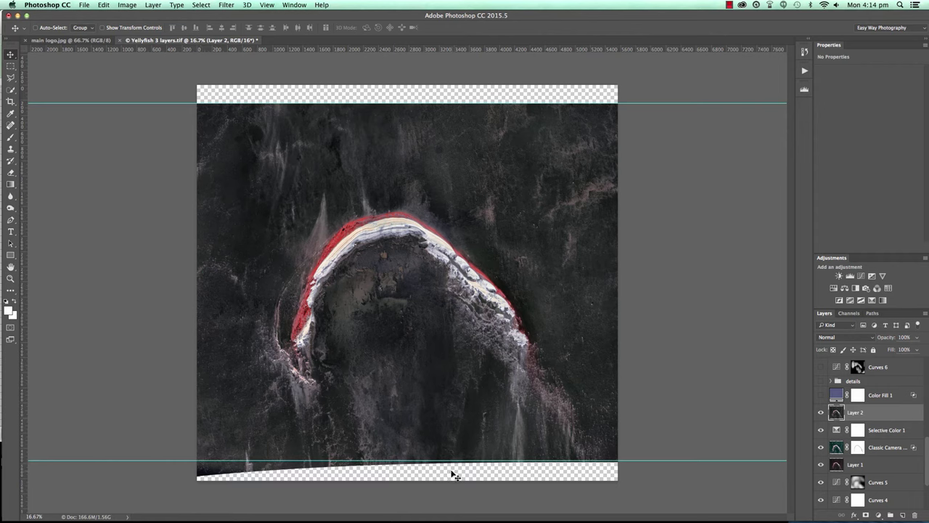
pyautogui.click(822, 413)
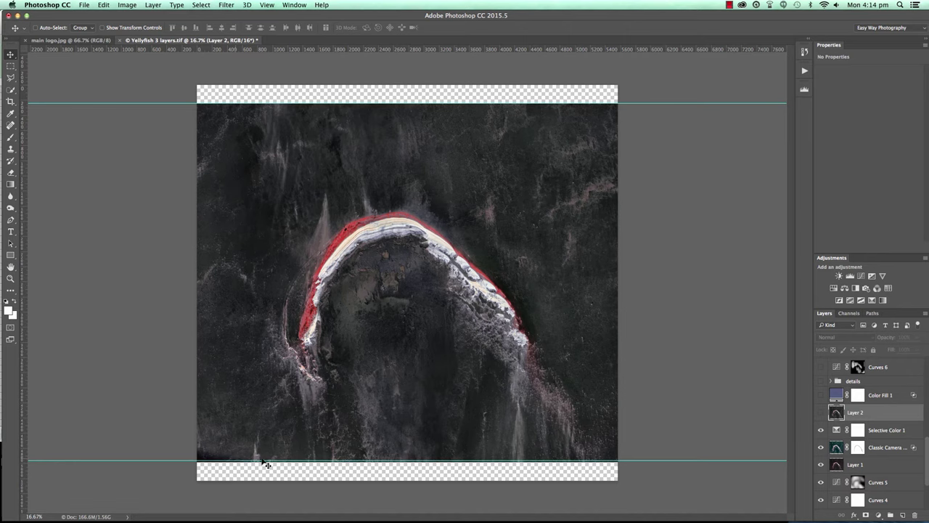
pyautogui.click(820, 412)
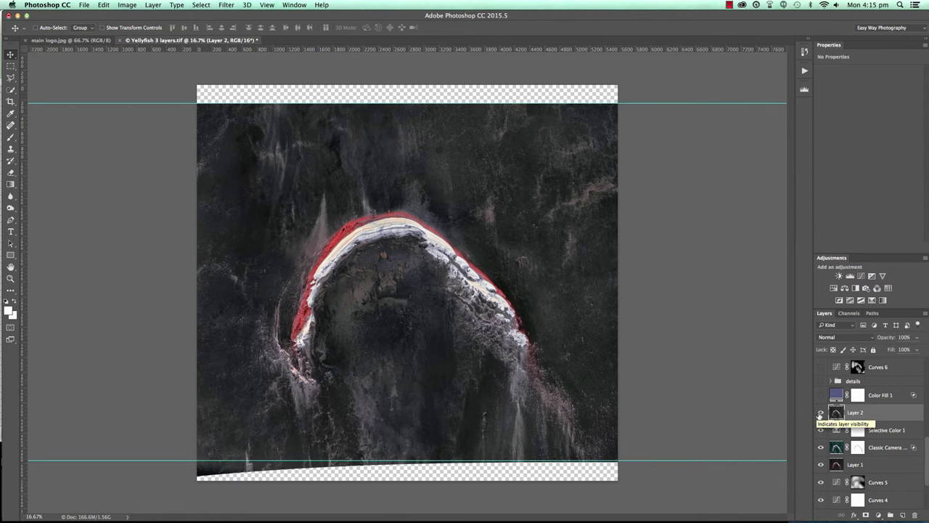
# - Hide Layer 2 and stamp the visible layers into a new layer above Selective Color 1
pyautogui.click(821, 413)
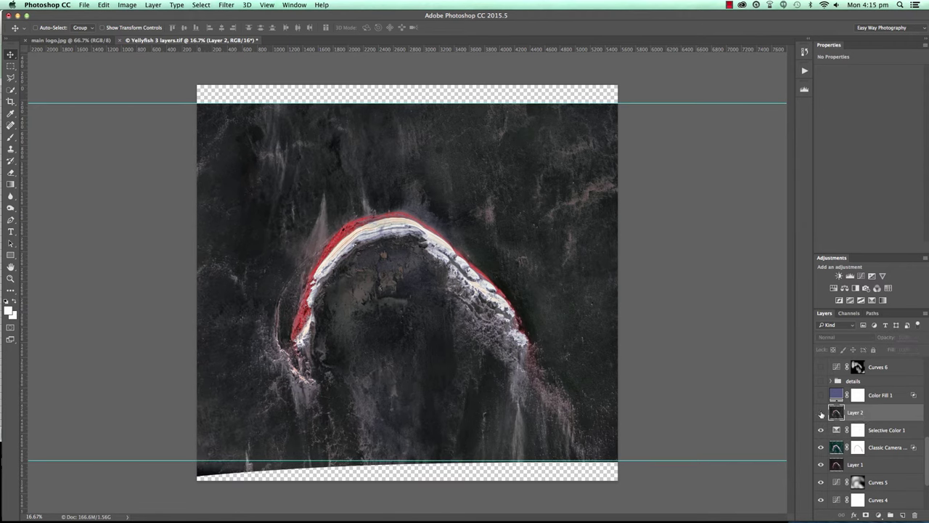
pyautogui.click(886, 430)
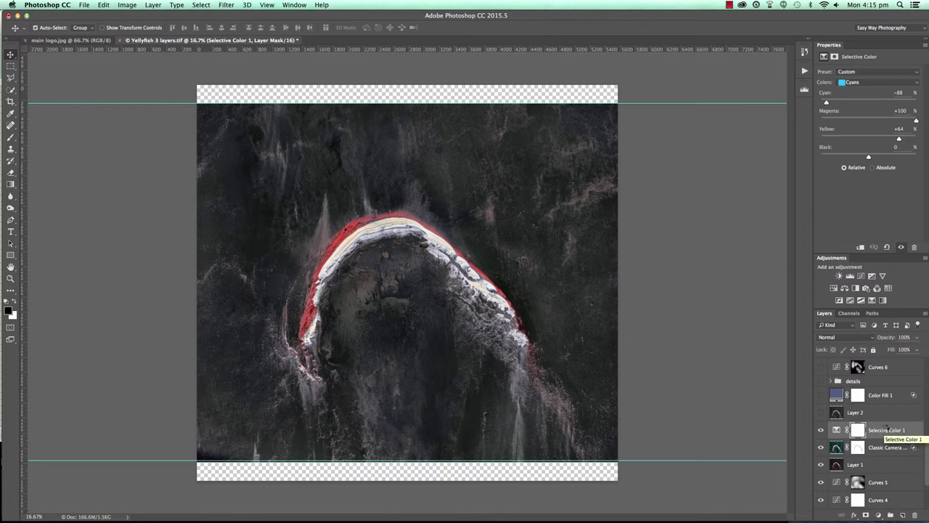
pyautogui.press('super+alt+shift+e')
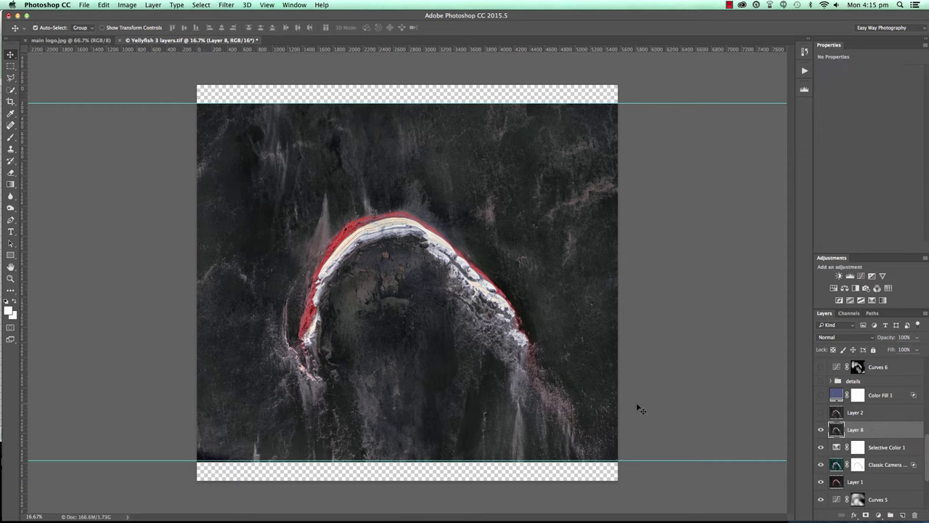
# - Distort the stamped layer by pulling its lower-left corner outward beyond the canvas edge, and delete the stamped layer
pyautogui.press('super+t')
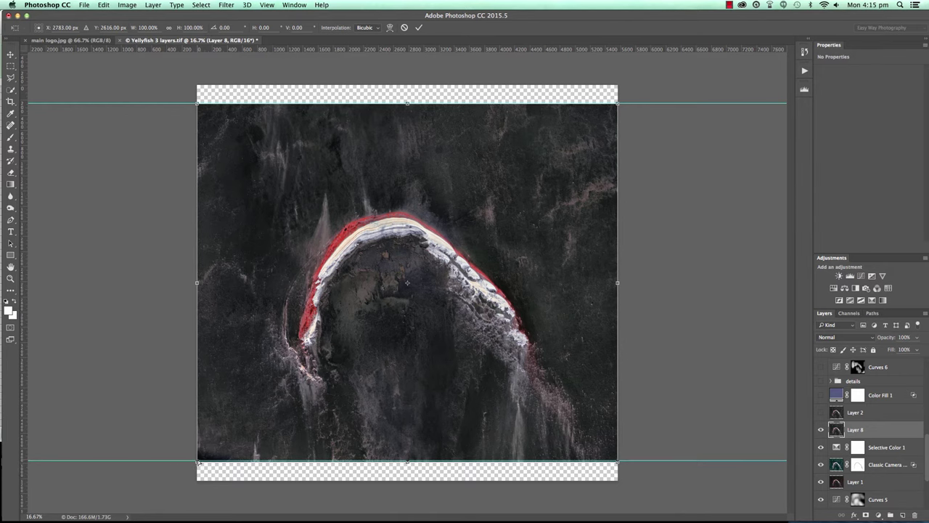
pyautogui.moveTo(197, 462); pyautogui.dragTo(178, 478)
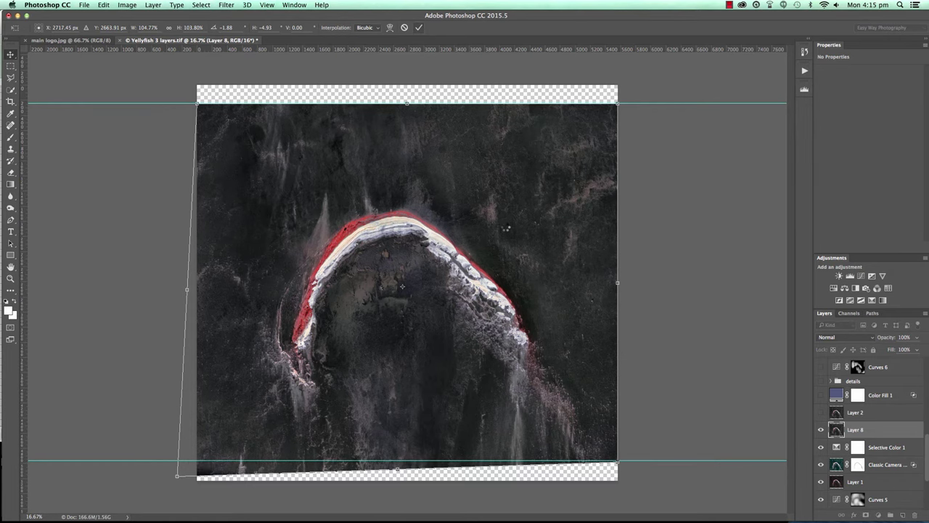
pyautogui.press('Return')
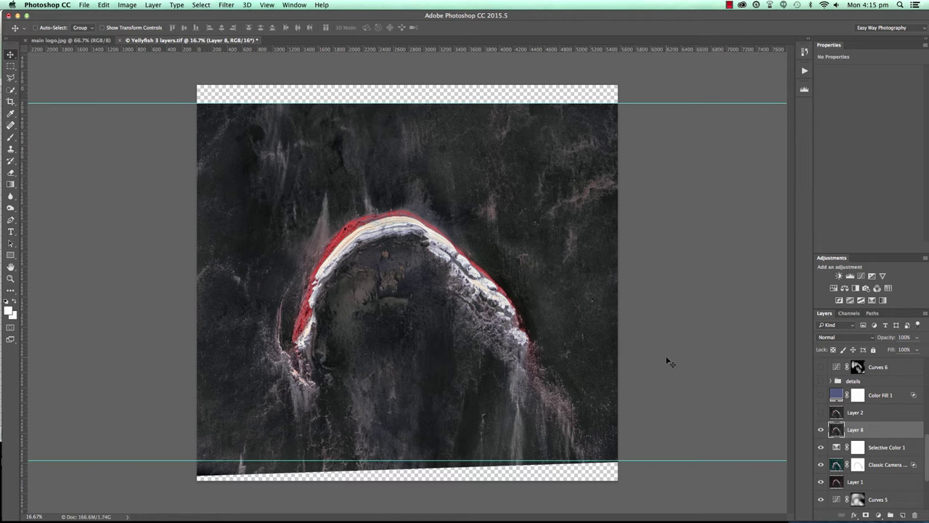
pyautogui.moveTo(880, 431); pyautogui.dragTo(914, 513)
# - Make Layer 2 and the Color Fill 1 layer above it visible, comparing the image with and without the color fill
pyautogui.click(820, 410)
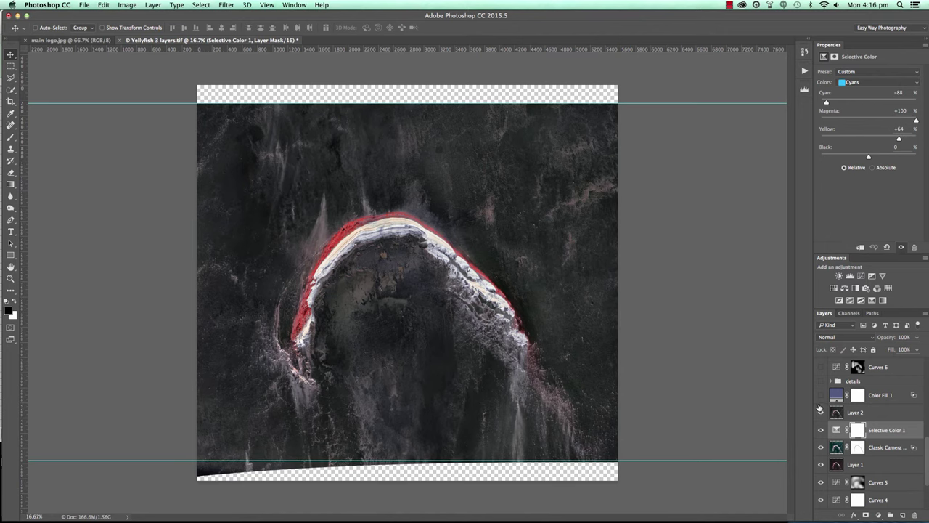
pyautogui.click(855, 412)
pyautogui.scroll(1, 871, 421)
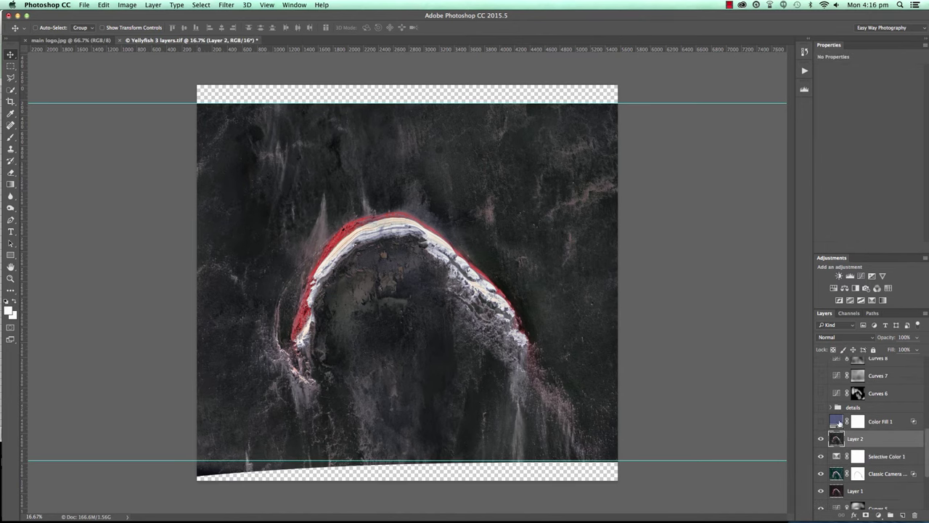
pyautogui.click(822, 422)
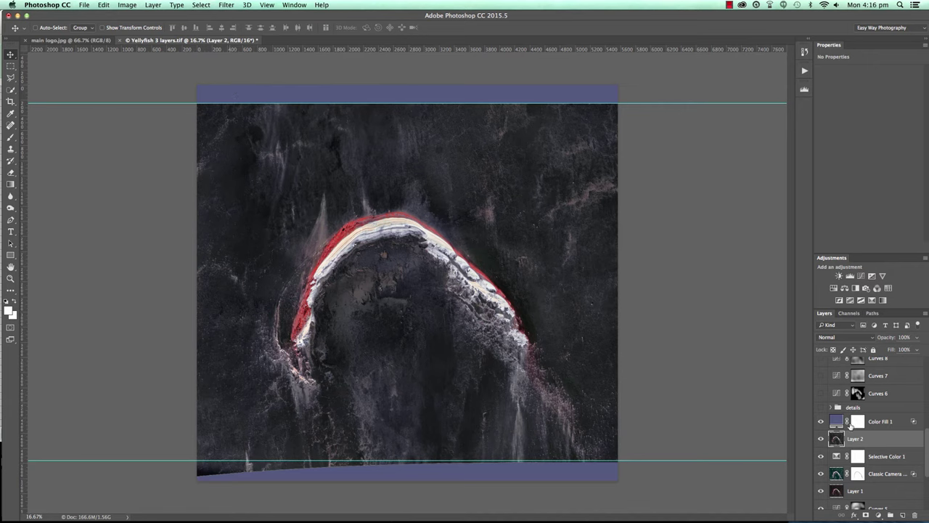
pyautogui.click(821, 422)
pyautogui.click(821, 423)
pyautogui.click(821, 422)
pyautogui.click(821, 422)
# - With the crop ratio cleared, crop the canvas to the two horizontal guides at the full image width
pyautogui.press('c')
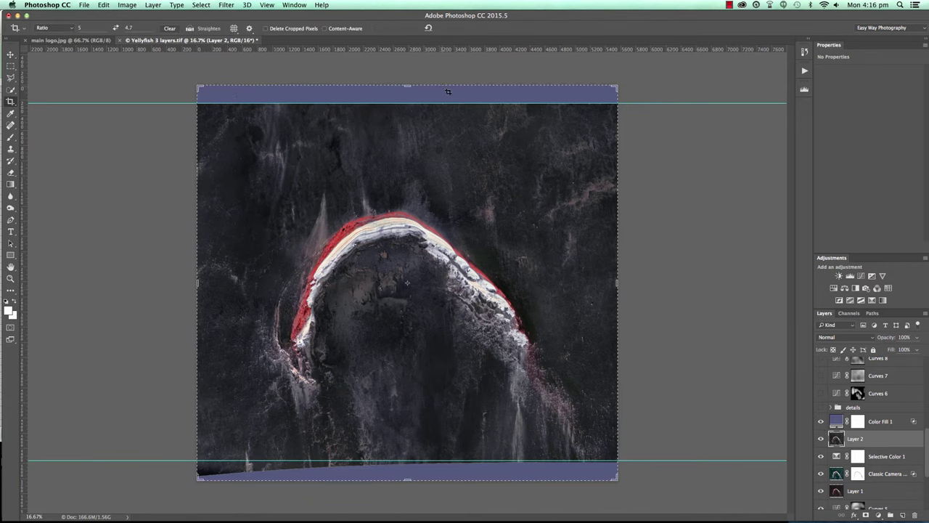
pyautogui.moveTo(407, 85); pyautogui.dragTo(408, 95)
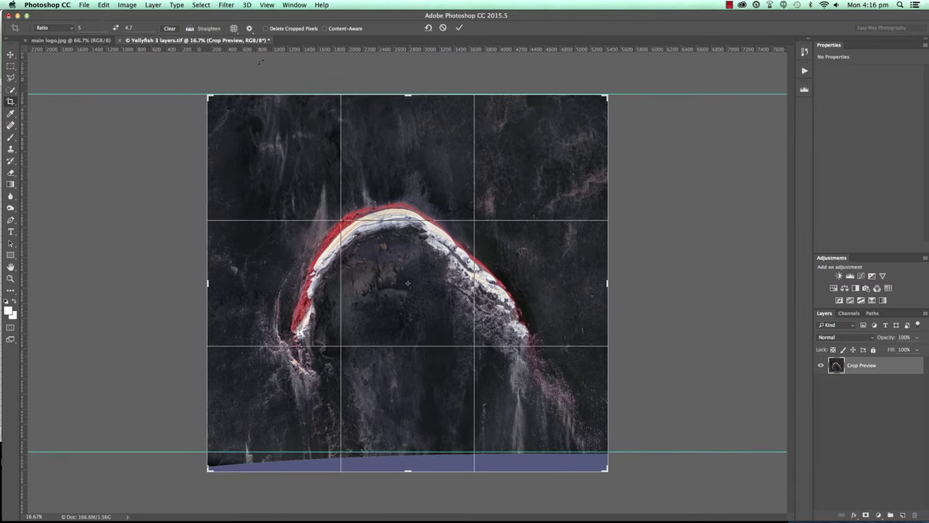
pyautogui.moveTo(209, 283); pyautogui.dragTo(202, 283)
pyautogui.moveTo(615, 286)
pyautogui.mouseDown()
pyautogui.moveTo(628, 275)
pyautogui.moveTo(617, 282)
pyautogui.mouseUp()
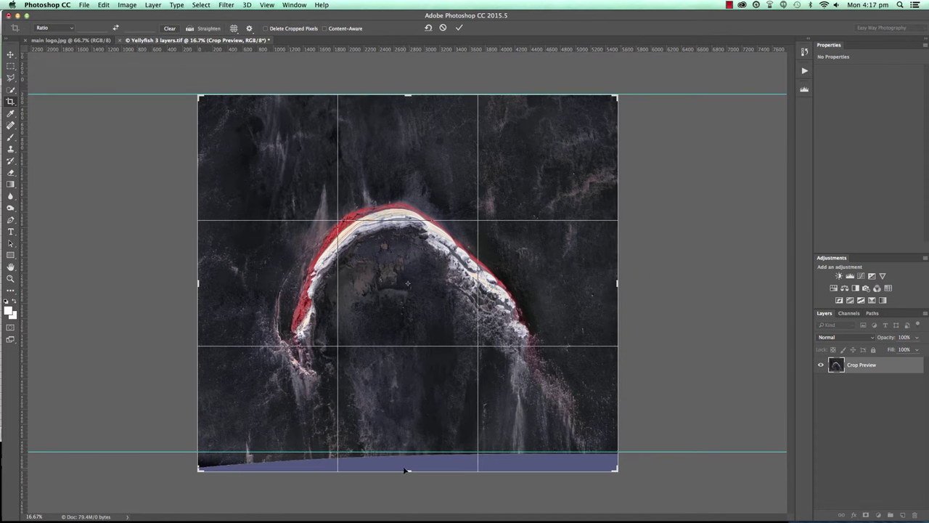
pyautogui.moveTo(407, 471); pyautogui.dragTo(408, 460)
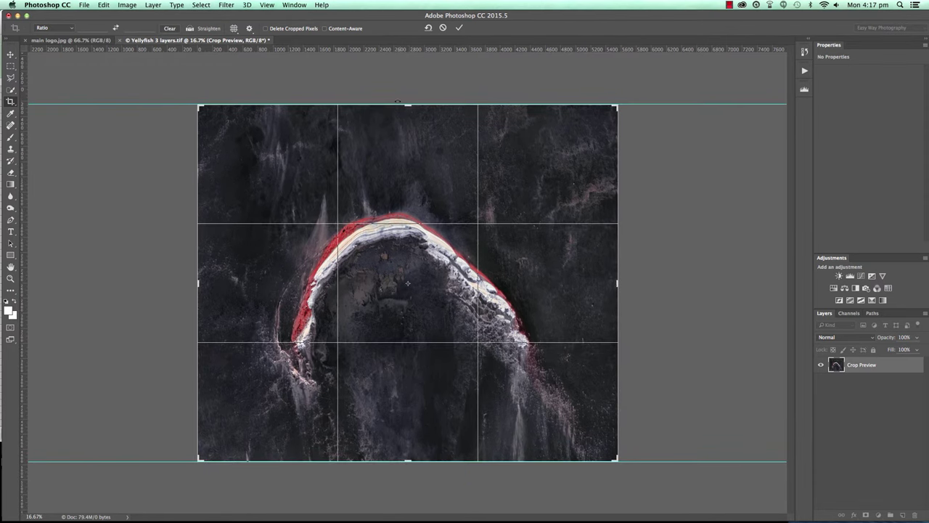
pyautogui.click(459, 28)
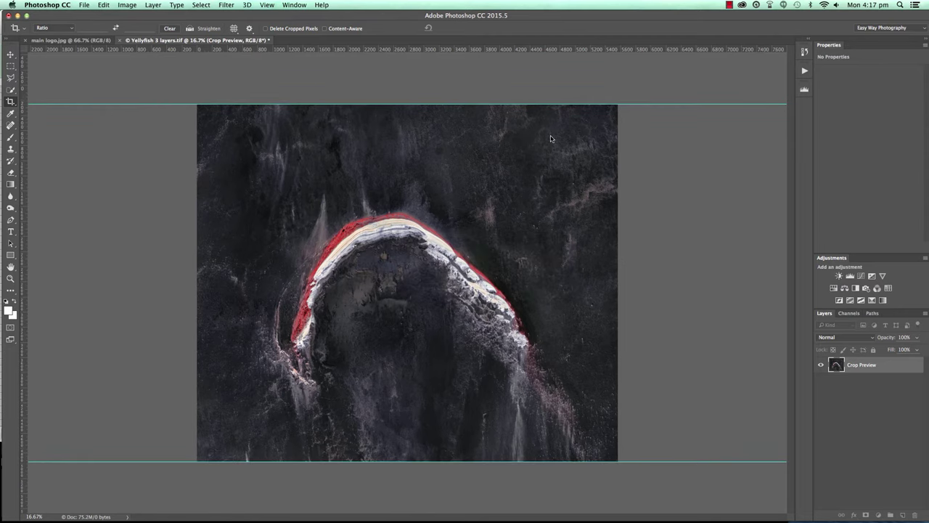
# - Clear the canvas guides and return to the Move tool
pyautogui.click(266, 5)
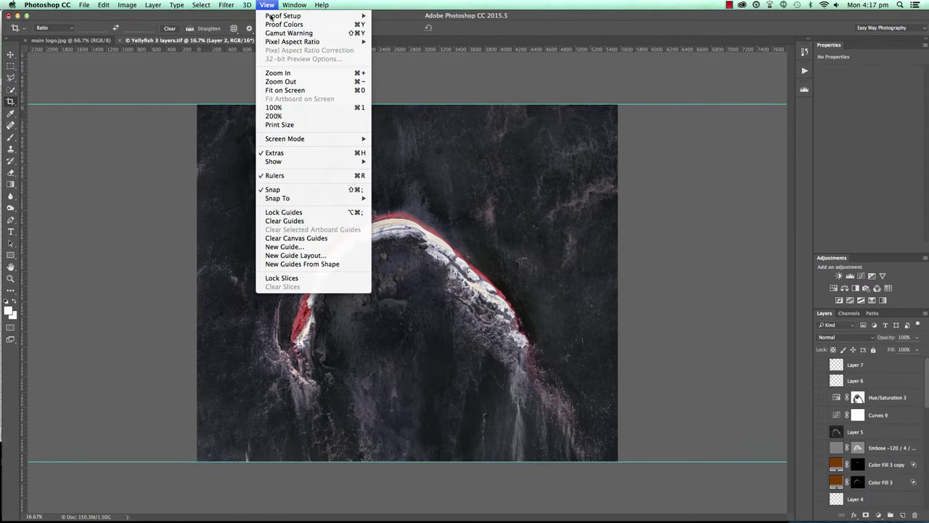
pyautogui.click(311, 239)
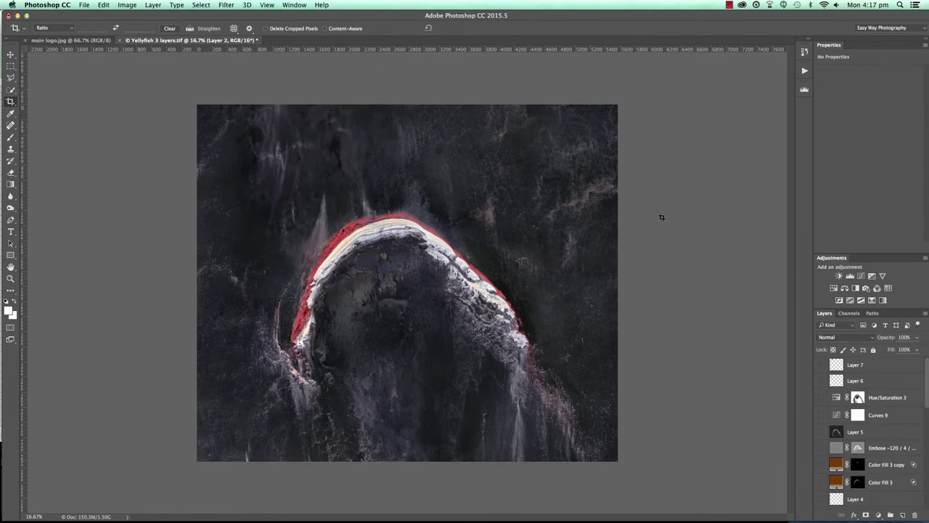
pyautogui.click(10, 55)
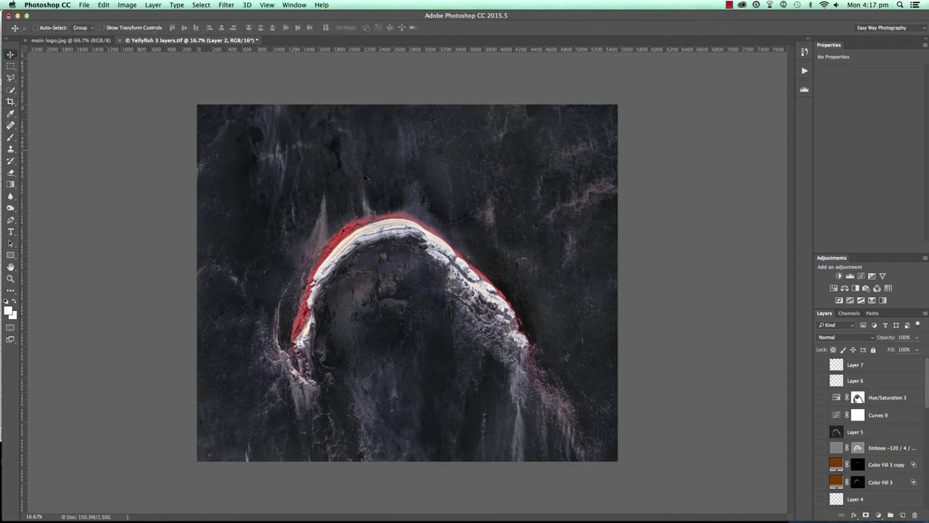
# - Open the blending options of the Color Fill 1 layer to examine its blend mode and Blend If settings
pyautogui.scroll(-4, 849, 421)
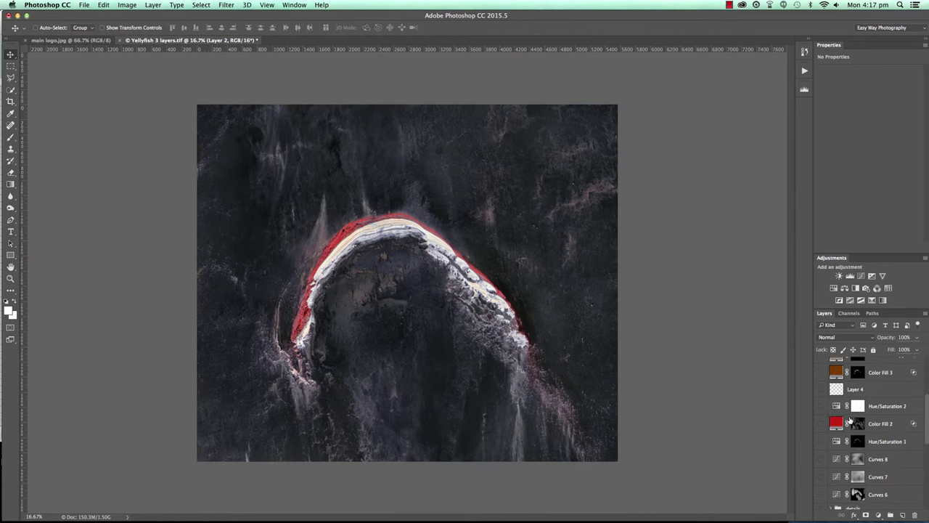
pyautogui.scroll(-4, 851, 422)
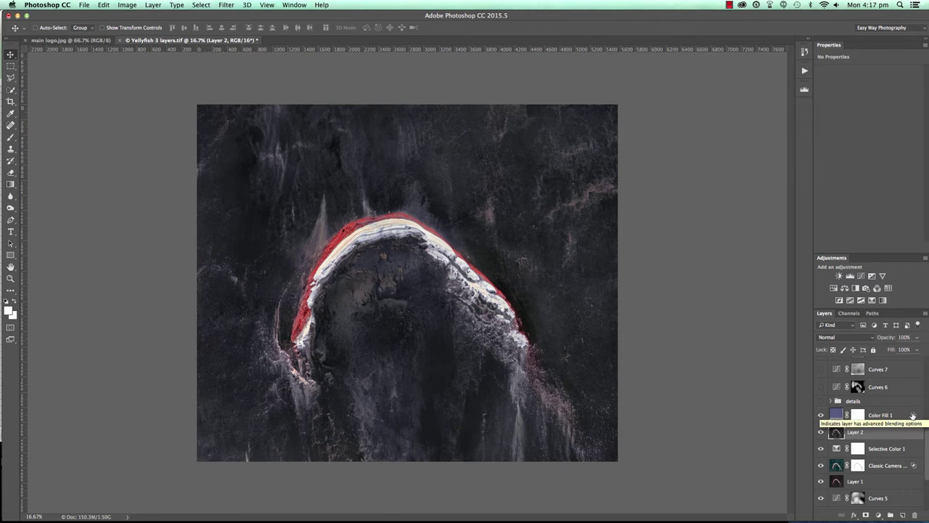
pyautogui.doubleClick(914, 415)
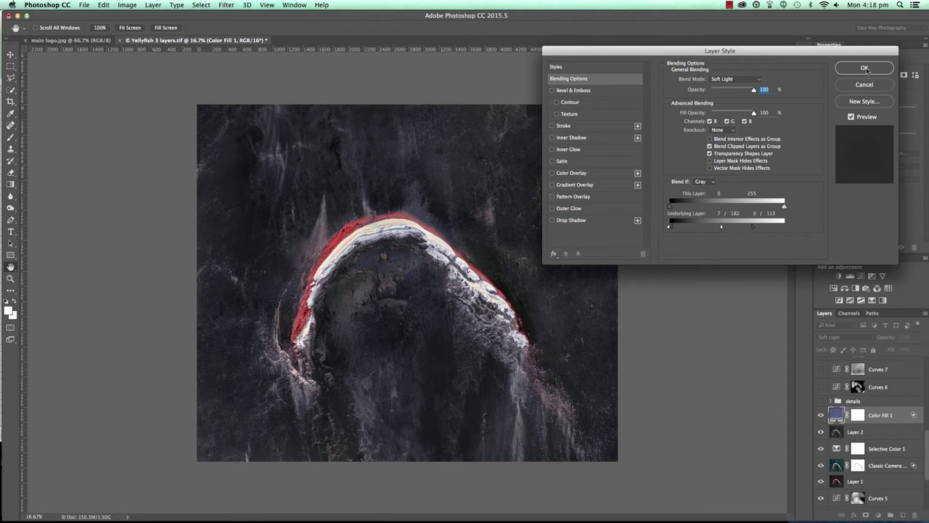
# - Accept the layer style settings and make the details group visible, comparing the arch with and without it at closer range
pyautogui.click(865, 68)
pyautogui.click(823, 379)
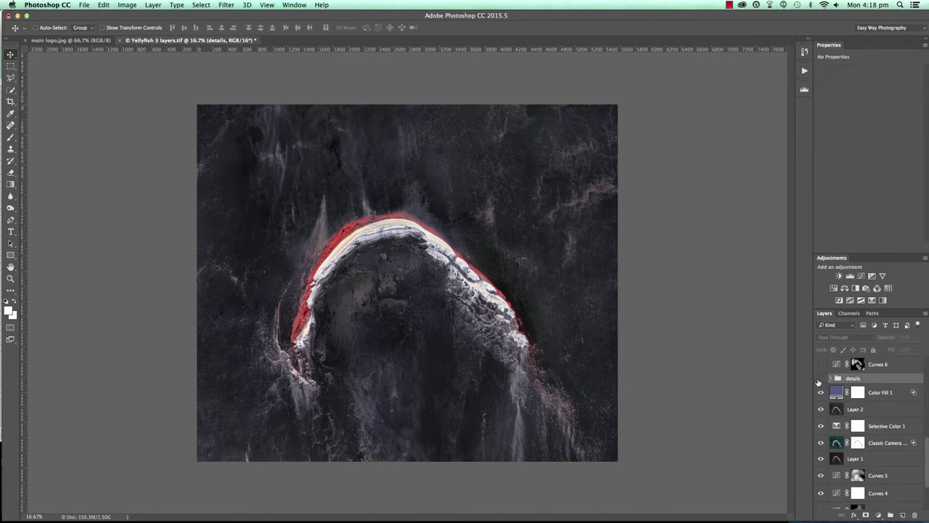
pyautogui.click(822, 378)
pyautogui.click(822, 378)
pyautogui.click(822, 379)
pyautogui.press('super+plus')
pyautogui.press('super+plus')
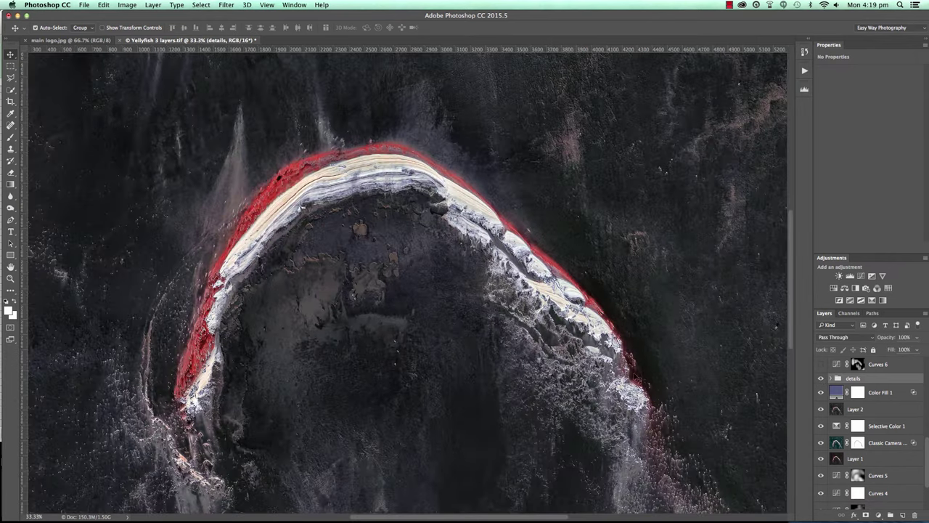
pyautogui.press('super+plus')
pyautogui.scroll(3, 431, 309)
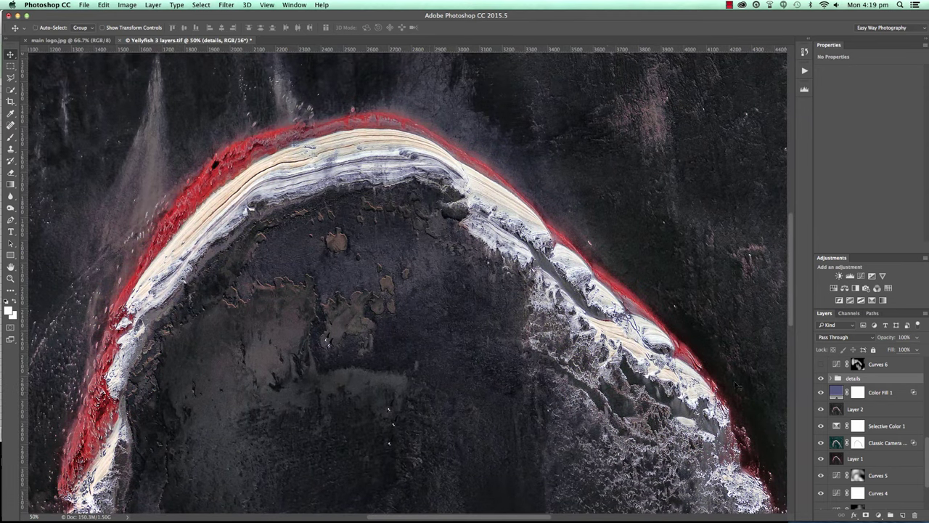
# - Compare the sharpness of the arch with and without the details group at 50% zoom, and examine the layers inside the group
pyautogui.click(822, 378)
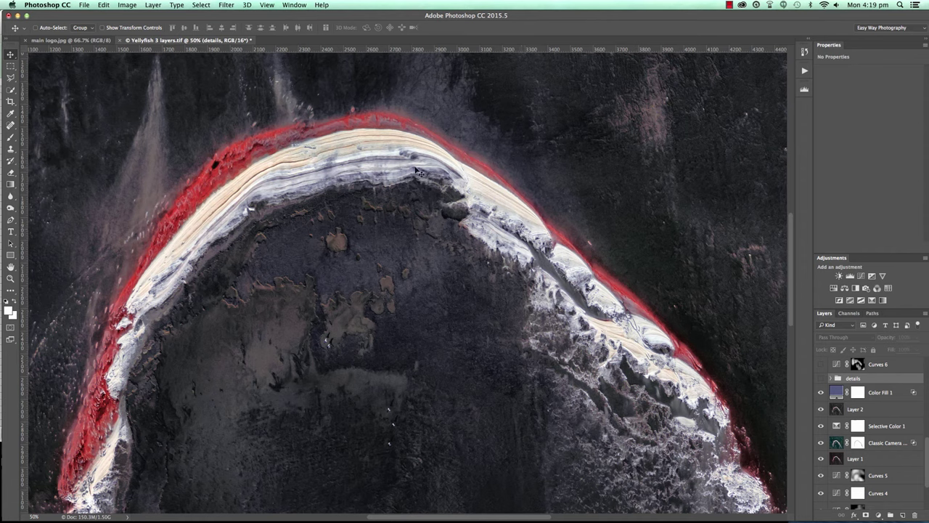
pyautogui.click(822, 379)
pyautogui.click(822, 378)
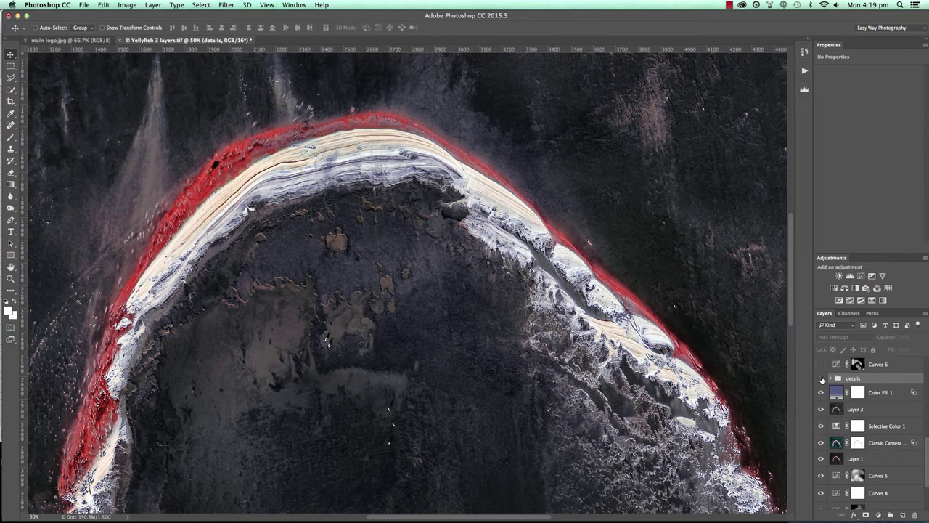
pyautogui.click(822, 378)
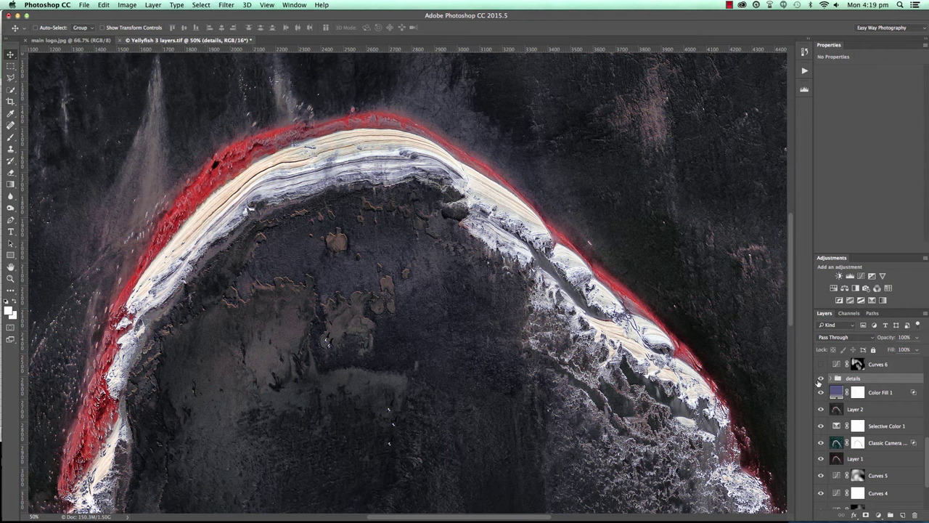
pyautogui.click(822, 378)
pyautogui.click(821, 379)
pyautogui.click(821, 379)
pyautogui.click(821, 378)
pyautogui.click(832, 379)
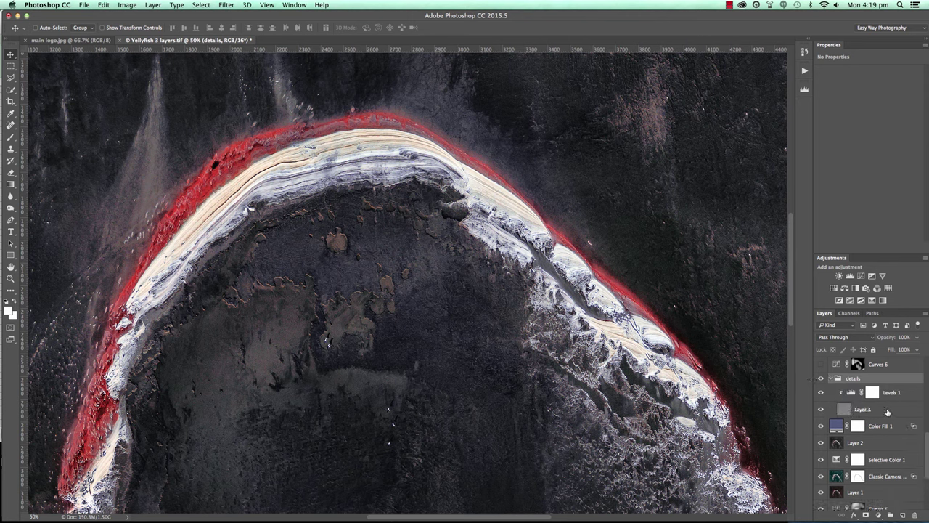
pyautogui.click(831, 379)
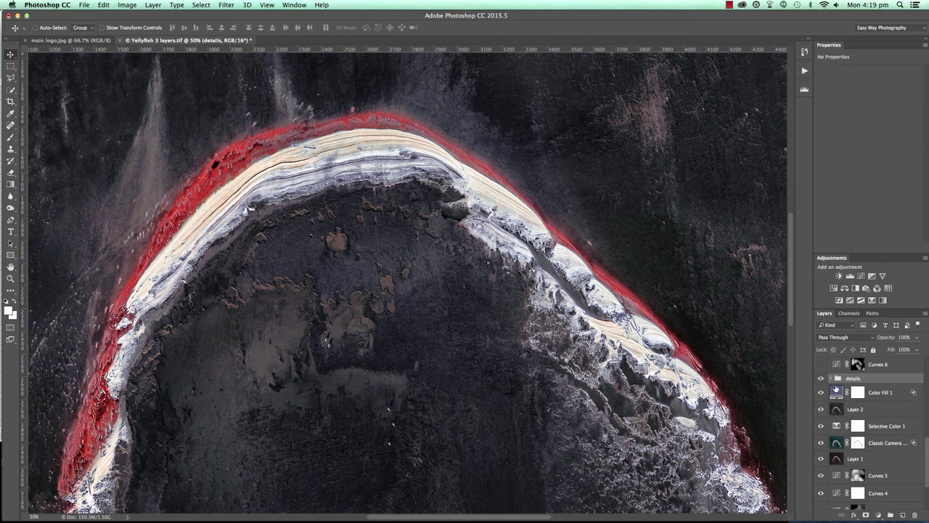
# - Hide the details group and stamp all visible layers into a new layer directly above Color Fill 1
pyautogui.click(886, 392)
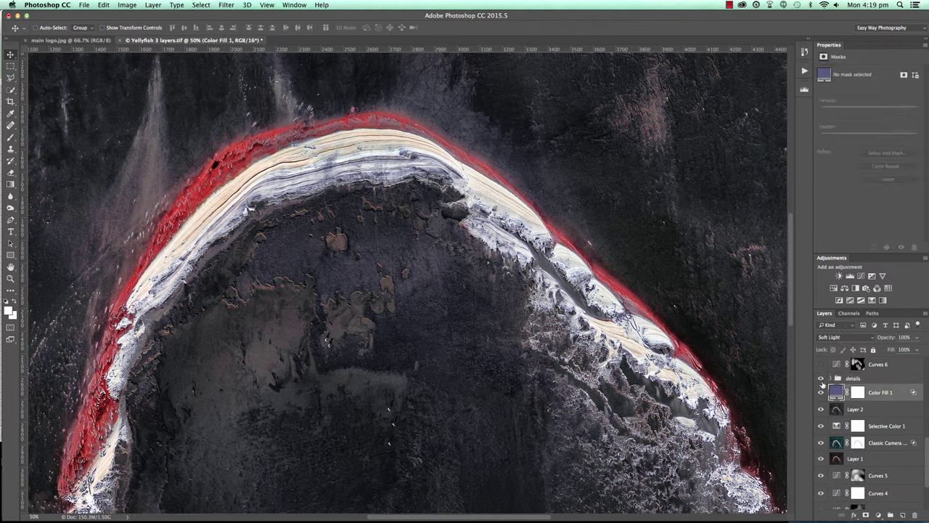
pyautogui.click(821, 378)
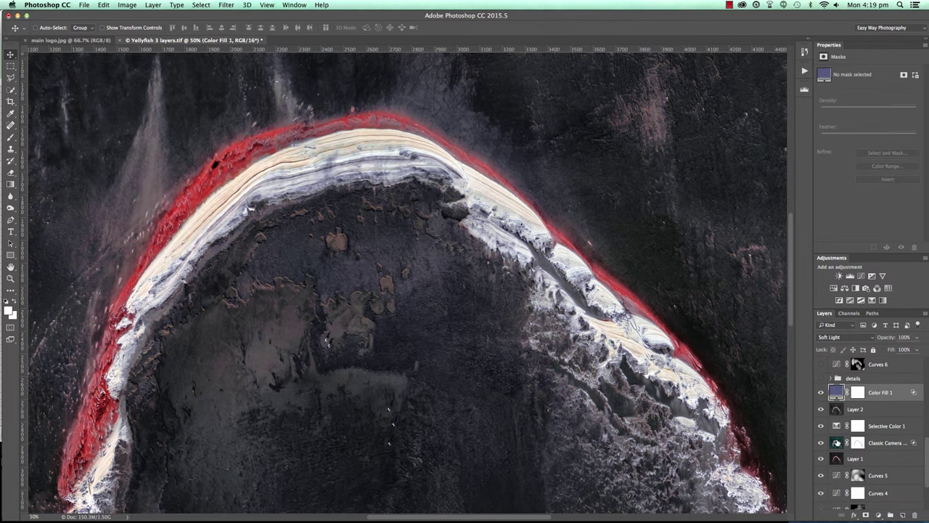
pyautogui.press('super')
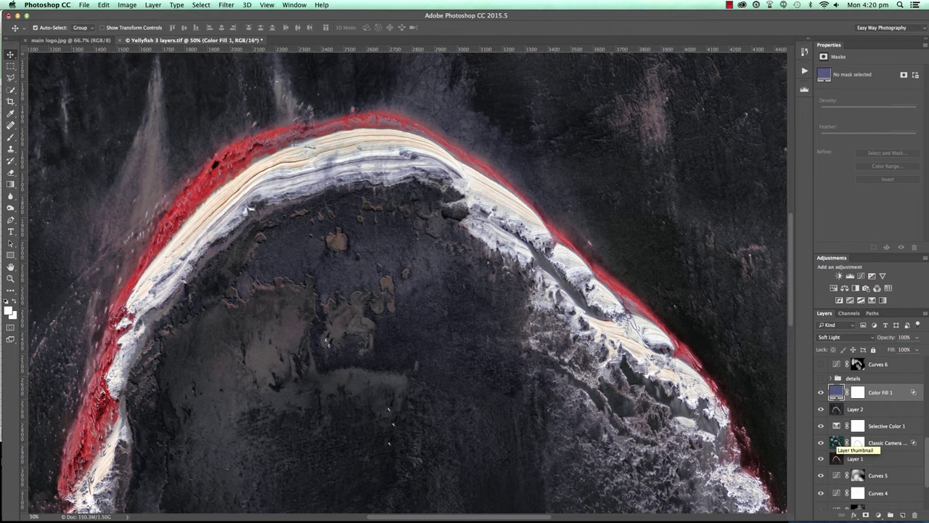
pyautogui.press('super+alt+shift+e')
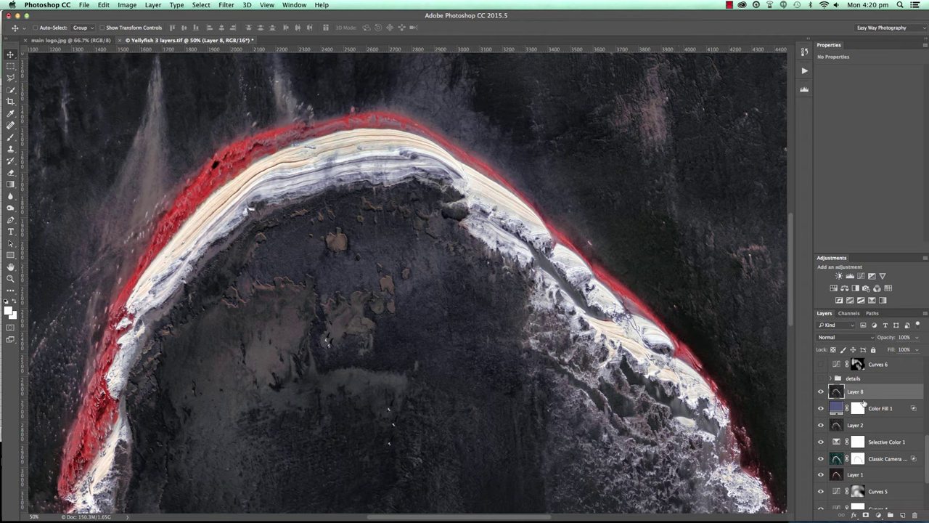
# - Apply a High Pass filter with a radius of 0.5 pixels to the stamped layer
pyautogui.click(226, 4)
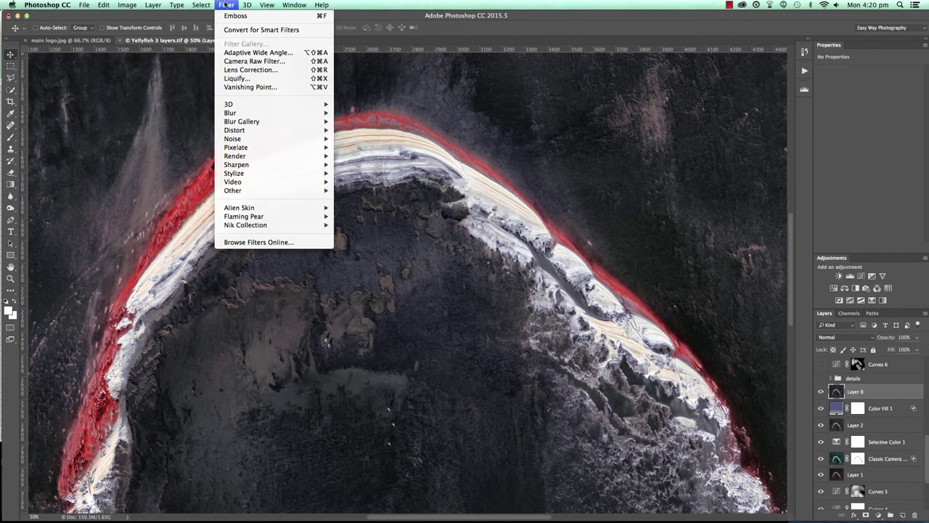
pyautogui.moveTo(245, 190)
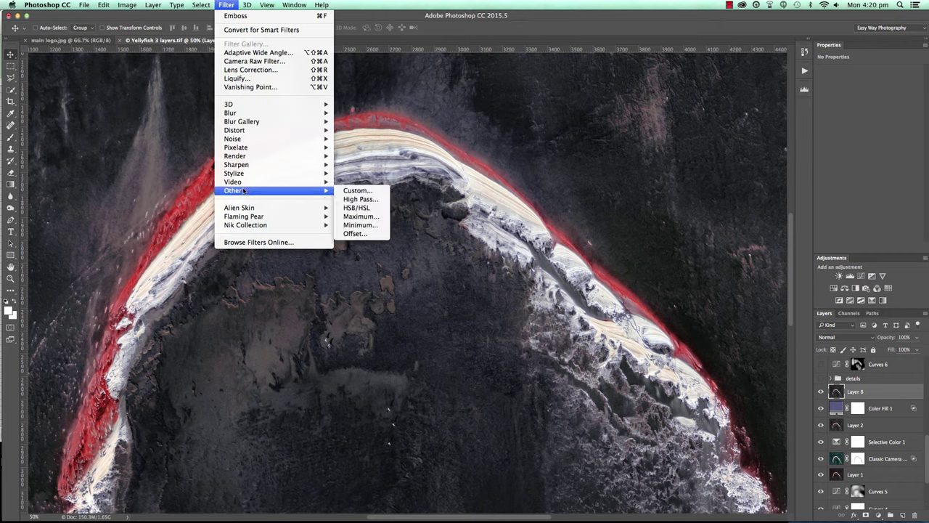
pyautogui.click(360, 199)
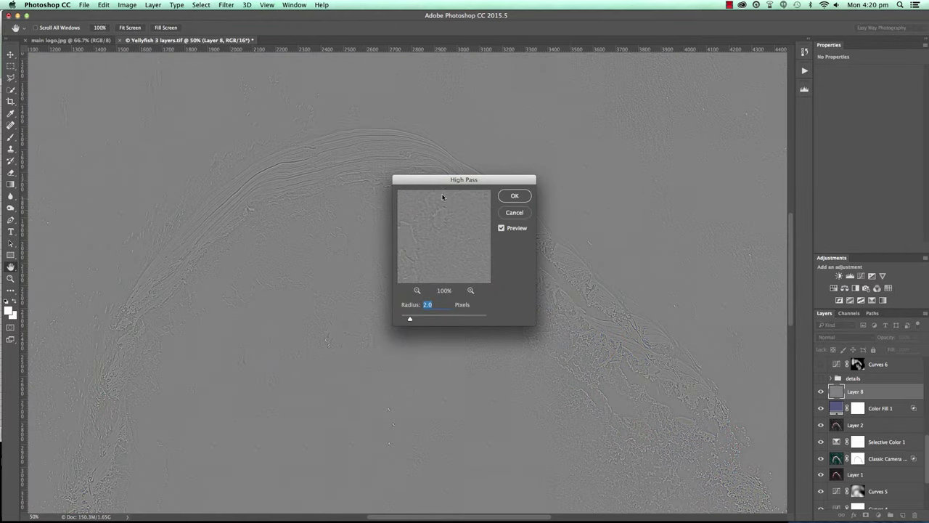
pyautogui.moveTo(444, 183); pyautogui.dragTo(574, 76)
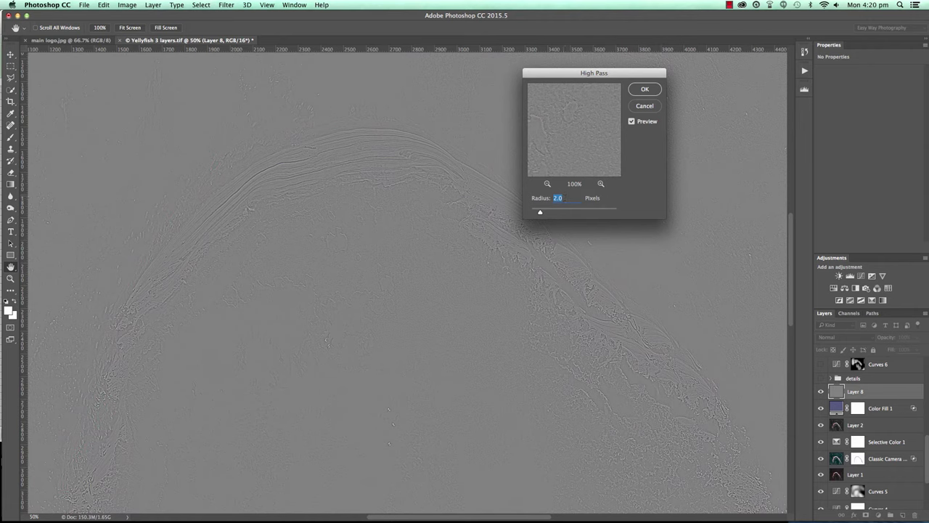
pyautogui.write('.09')
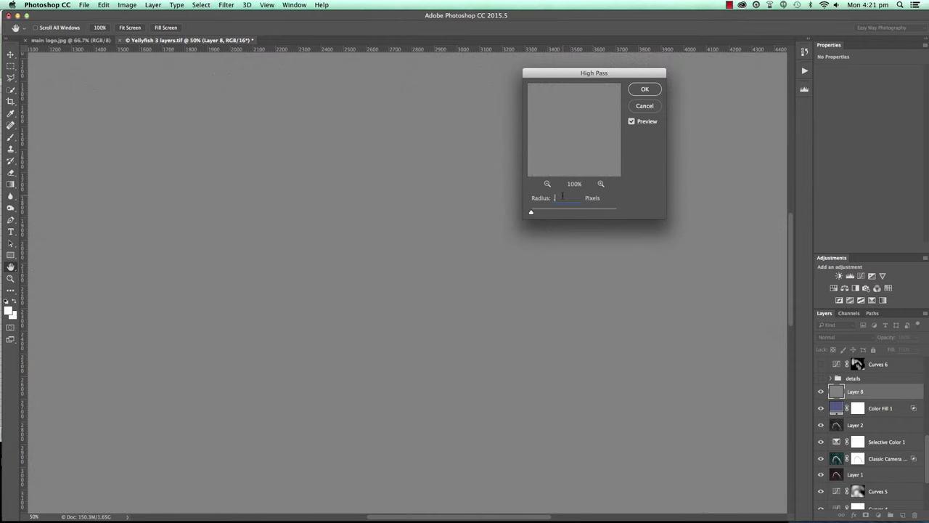
pyautogui.write('.5')
pyautogui.click(645, 90)
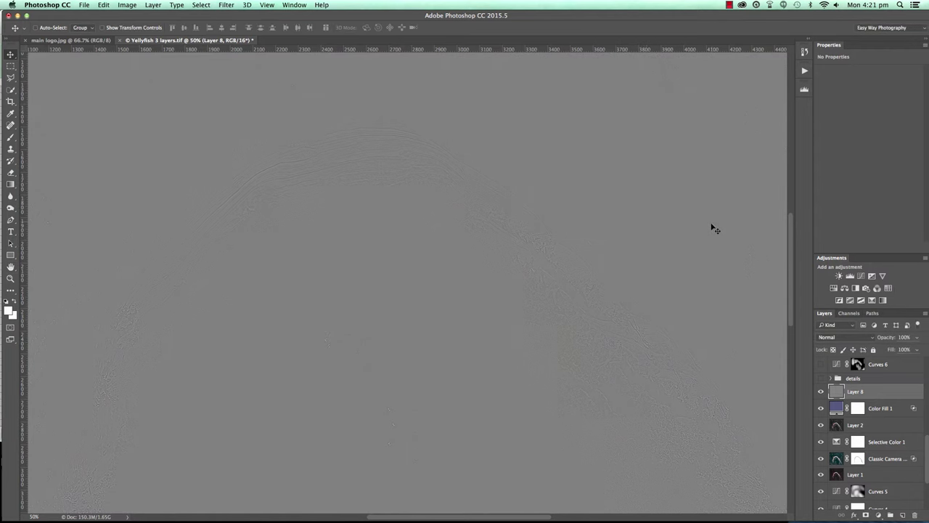
# - Set the high-pass layer's blend mode to Overlay and compare the image with and without it
pyautogui.click(844, 339)
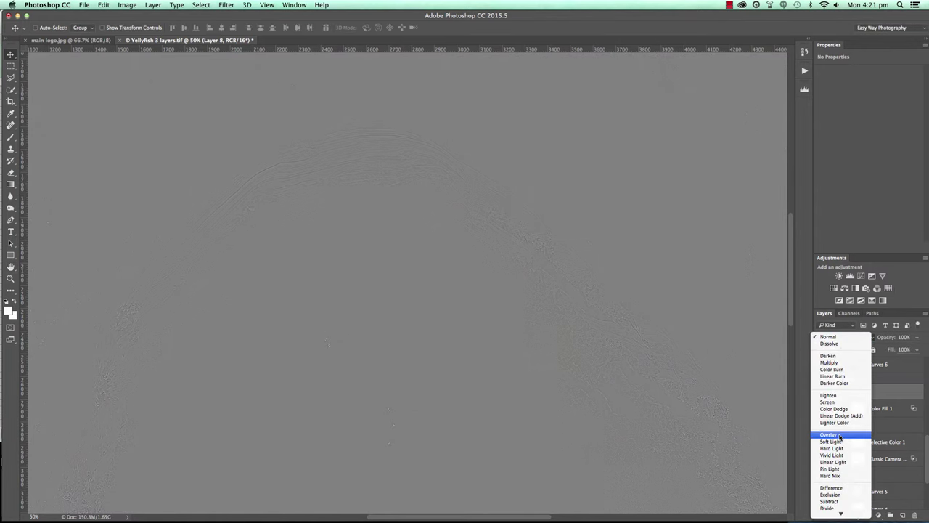
pyautogui.click(840, 436)
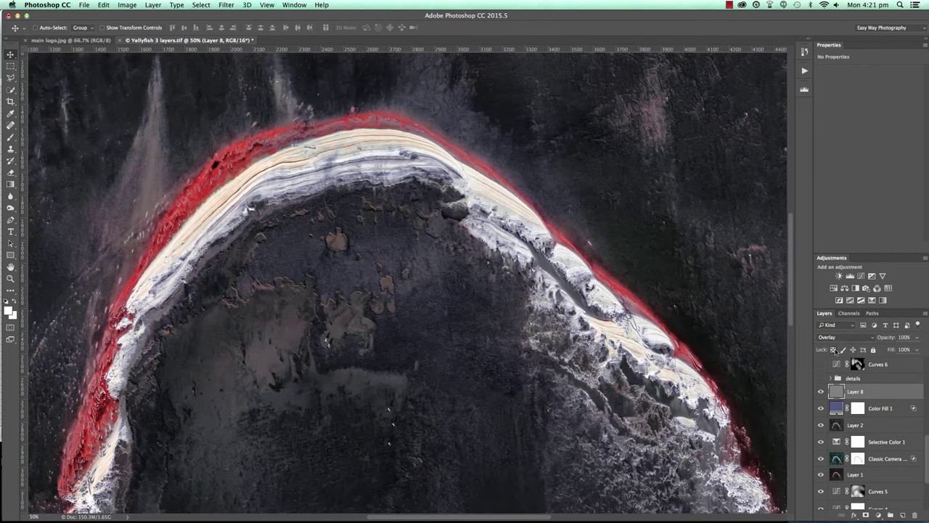
pyautogui.click(822, 392)
pyautogui.click(822, 393)
pyautogui.click(822, 392)
pyautogui.click(822, 392)
pyautogui.click(822, 392)
pyautogui.click(822, 393)
pyautogui.click(822, 393)
pyautogui.click(822, 392)
pyautogui.click(822, 392)
pyautogui.click(822, 392)
# - Add a Levels adjustment layer above the high-pass layer and clip it to that layer only
pyautogui.click(878, 517)
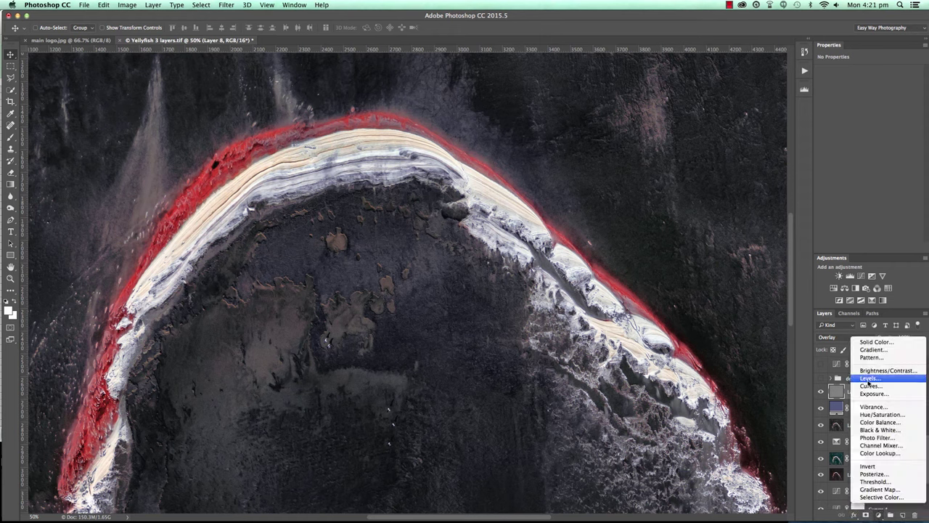
pyautogui.click(869, 379)
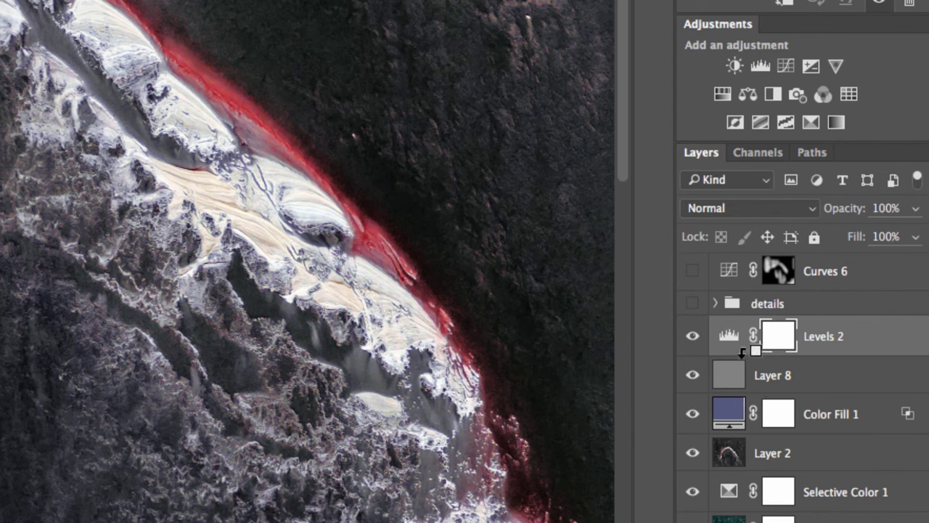
pyautogui.keyDown('alt'); pyautogui.click(755, 354); pyautogui.keyUp('alt')
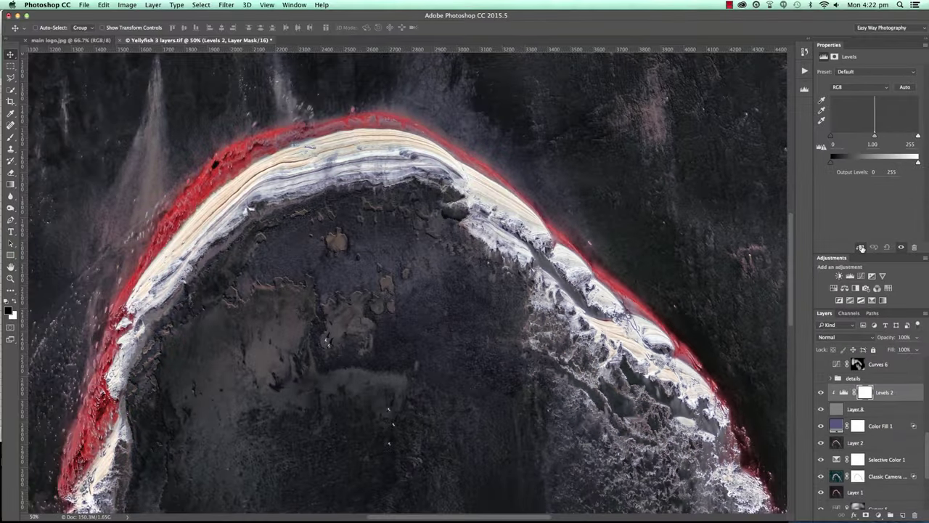
pyautogui.click(798, 45)
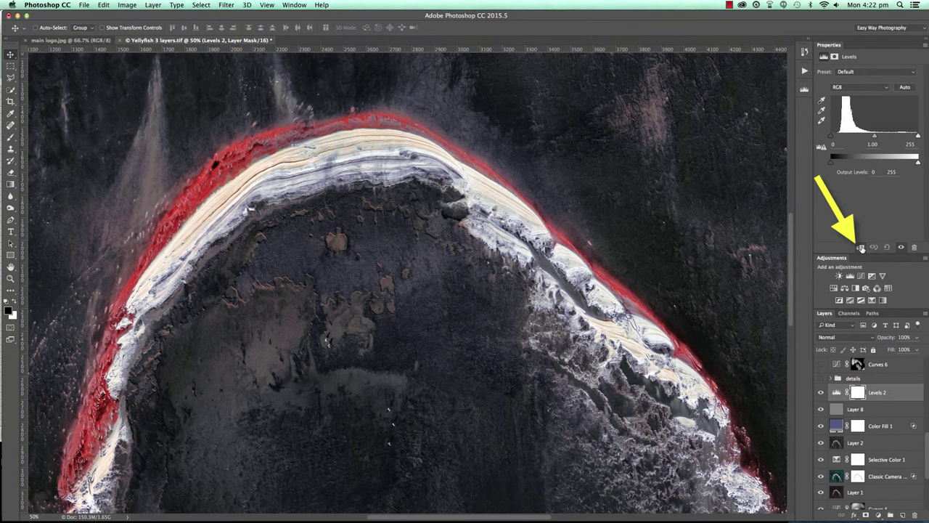
pyautogui.click(861, 248)
pyautogui.click(862, 248)
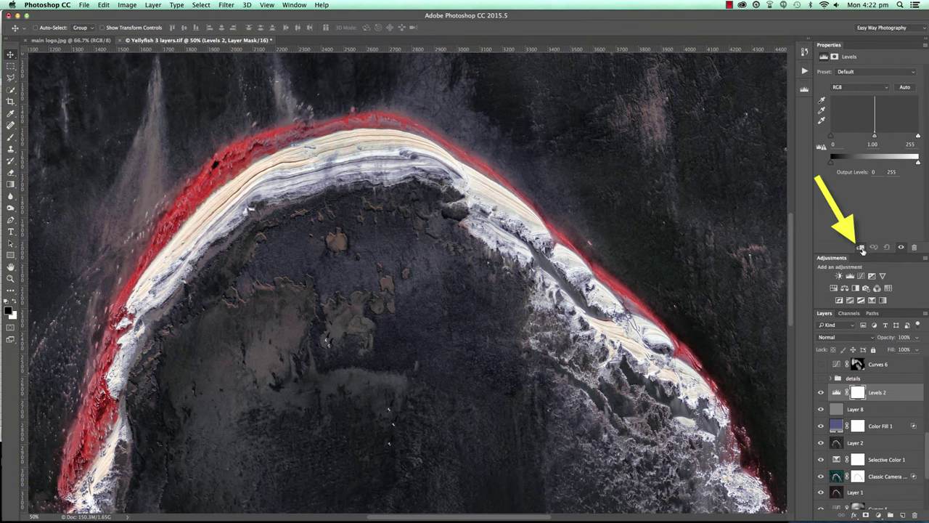
pyautogui.click(861, 248)
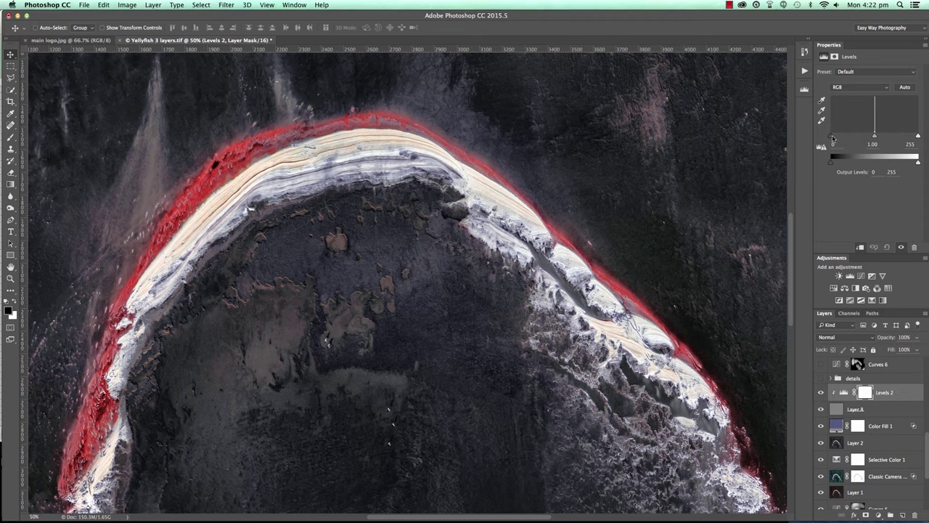
# - With Layer 8's blend mode at Normal, set the clipped Levels adjustment's black input to 96 and white input to 163
pyautogui.click(886, 413)
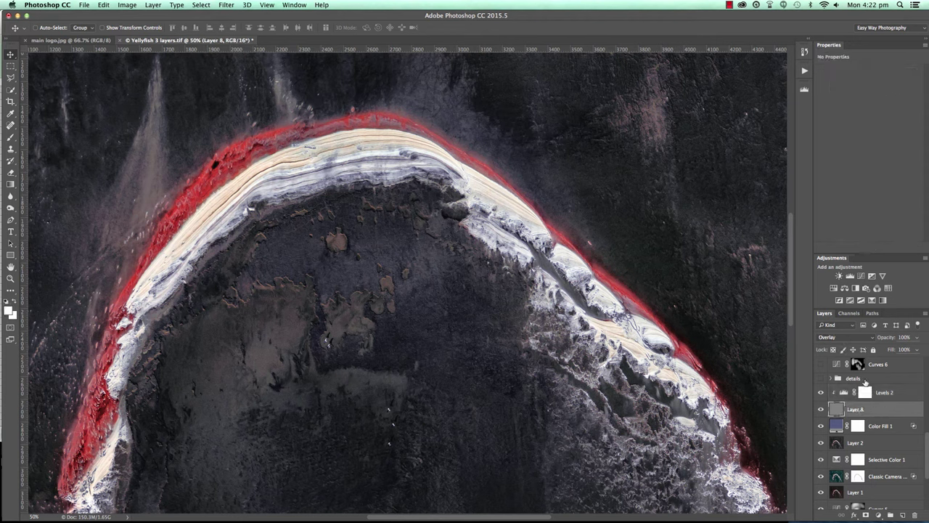
pyautogui.click(860, 338)
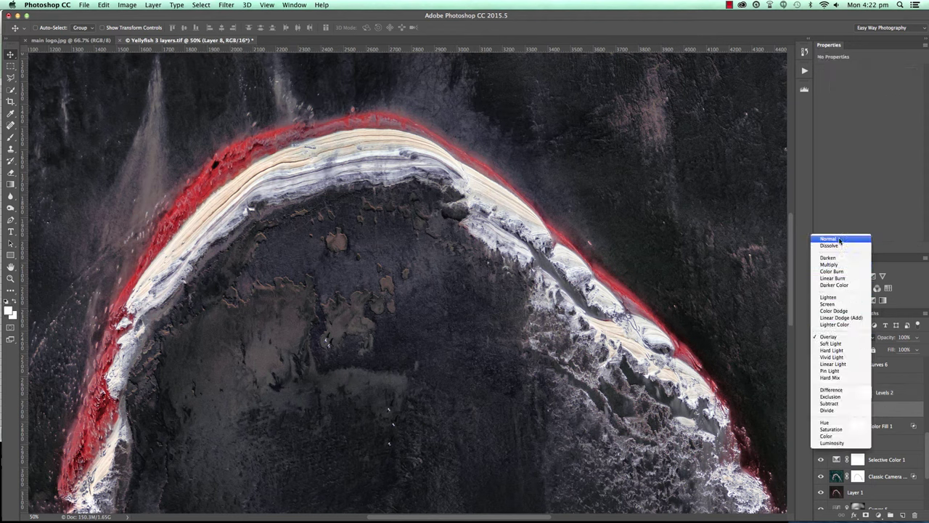
pyautogui.click(841, 239)
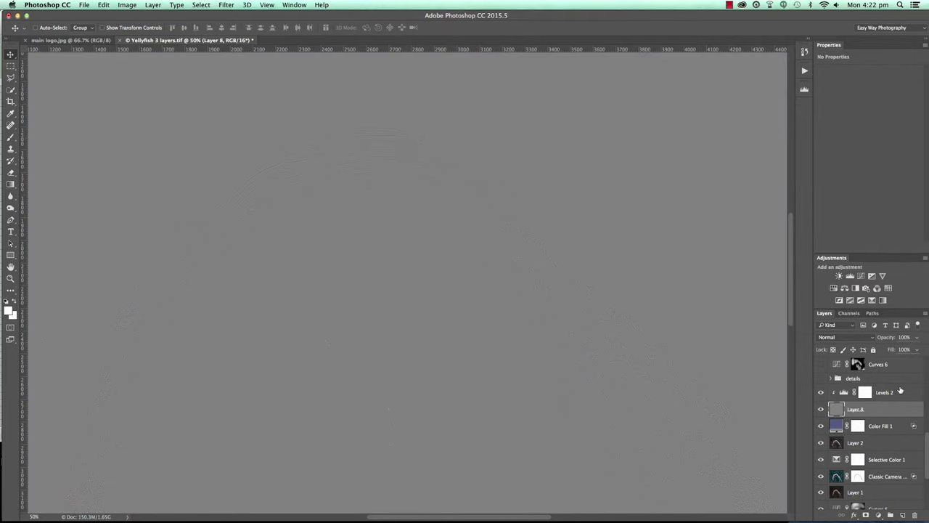
pyautogui.click(901, 390)
pyautogui.moveTo(833, 136); pyautogui.dragTo(857, 136)
pyautogui.moveTo(918, 136); pyautogui.dragTo(895, 138)
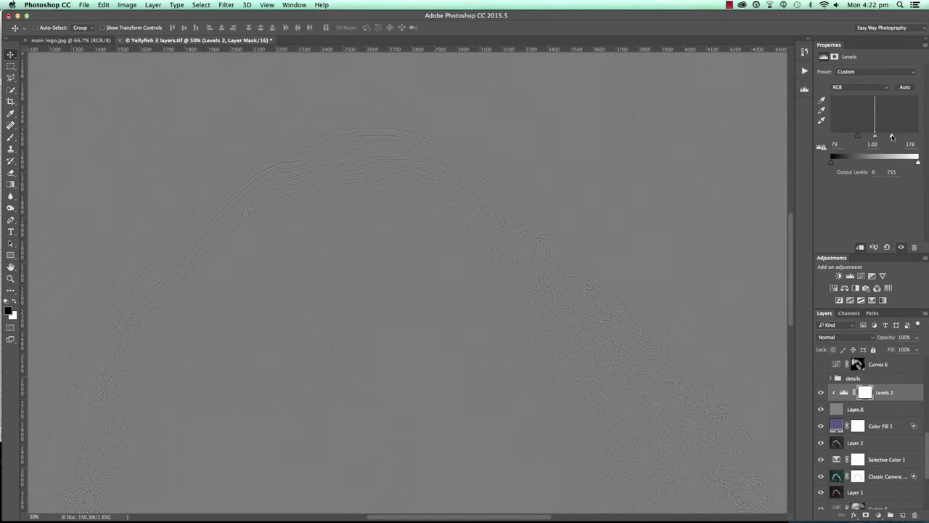
pyautogui.moveTo(858, 135); pyautogui.dragTo(887, 138)
pyautogui.moveTo(886, 137); pyautogui.dragTo(886, 136)
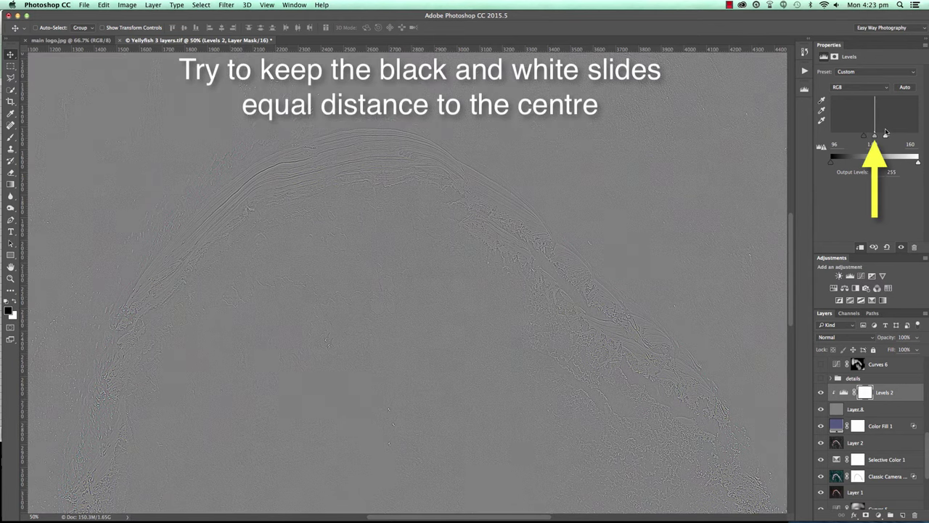
pyautogui.moveTo(886, 134); pyautogui.dragTo(888, 134)
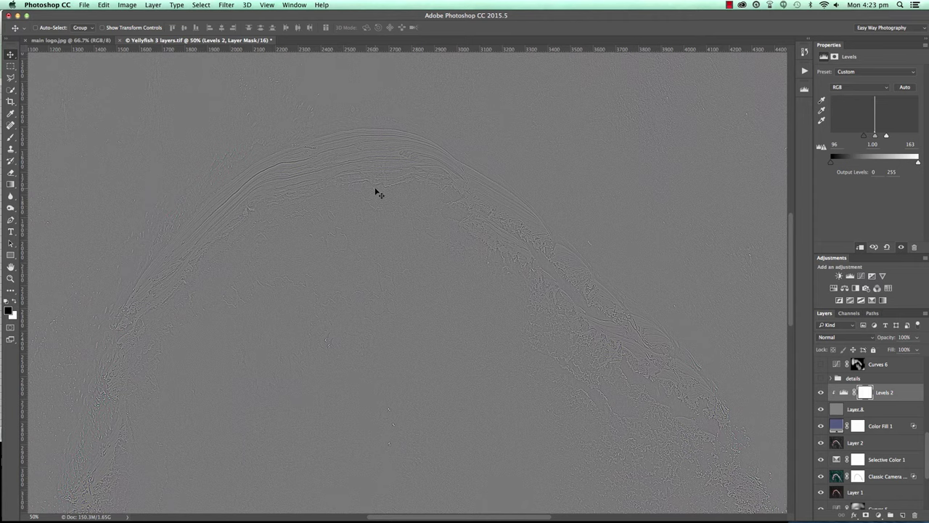
# - Set Layer 8's blend mode back to Overlay
pyautogui.click(878, 411)
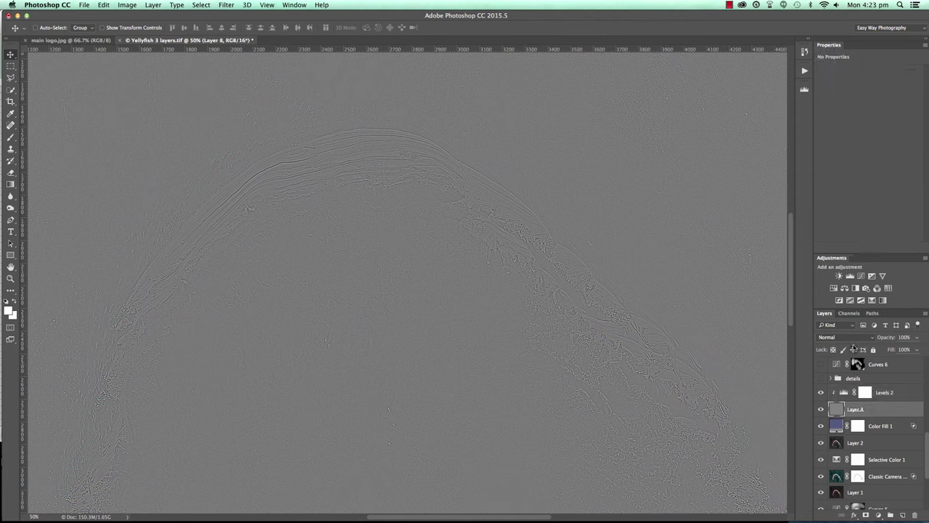
pyautogui.click(854, 338)
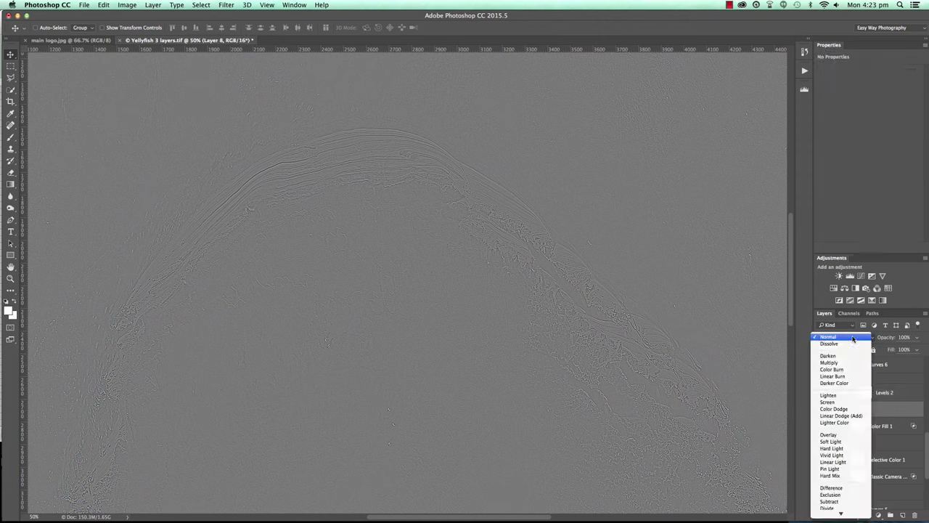
pyautogui.click(839, 436)
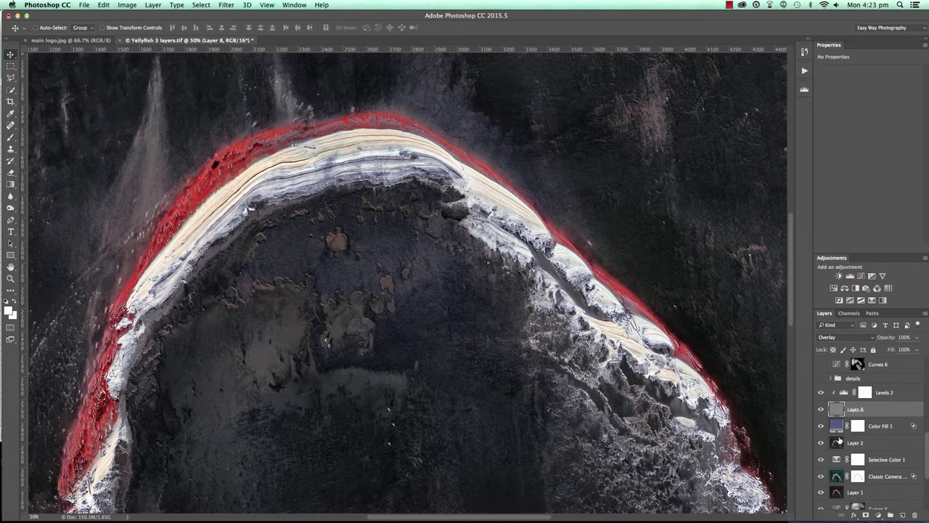
# - Compare the image repeatedly with and without the clipped Levels sharpening by switching Layer 8's visibility off and on
pyautogui.click(822, 410)
pyautogui.click(821, 410)
pyautogui.click(821, 411)
pyautogui.click(821, 410)
pyautogui.click(821, 410)
pyautogui.click(821, 410)
pyautogui.click(821, 410)
pyautogui.click(821, 411)
pyautogui.click(822, 410)
pyautogui.click(821, 411)
pyautogui.click(821, 410)
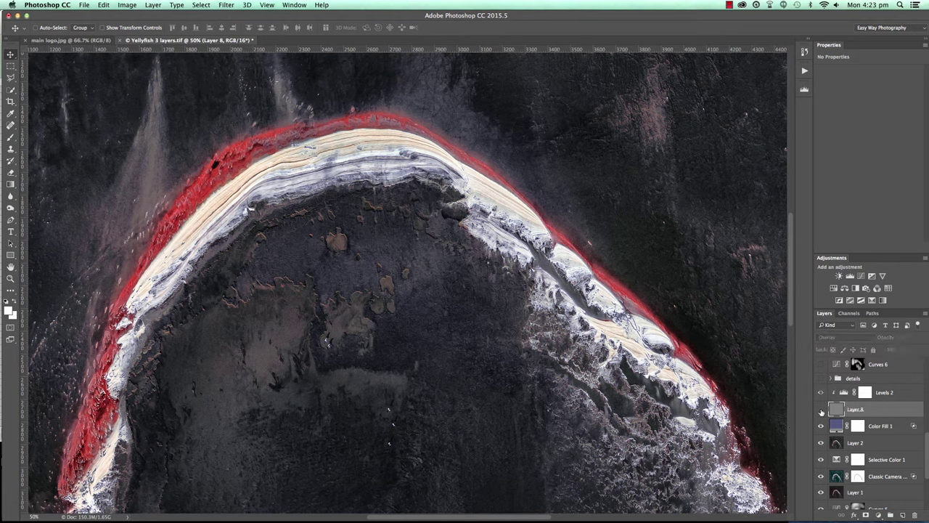
pyautogui.click(822, 410)
pyautogui.click(821, 410)
pyautogui.click(821, 411)
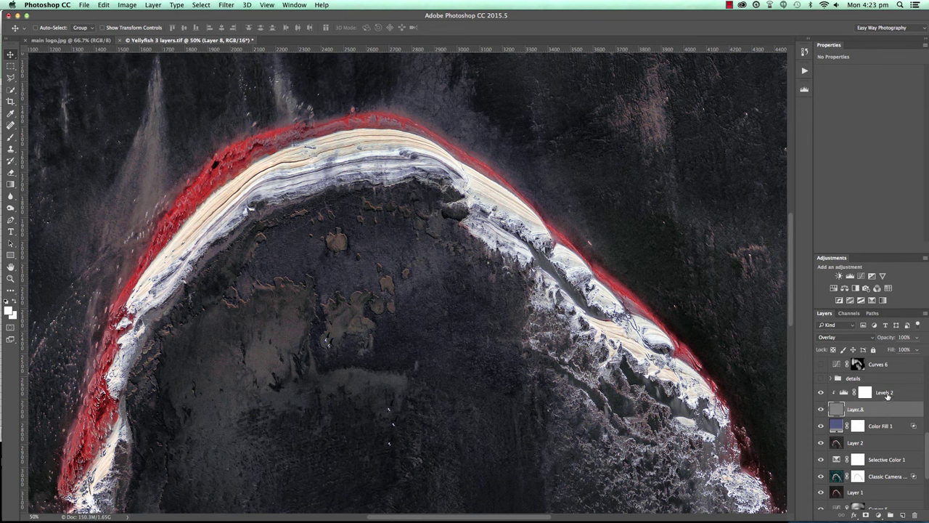
# - Delete Layer 8 together with its clipped Levels 2 adjustment, and make the original details group visible instead
pyautogui.keyDown('shift'); pyautogui.click(899, 396); pyautogui.keyUp('shift')
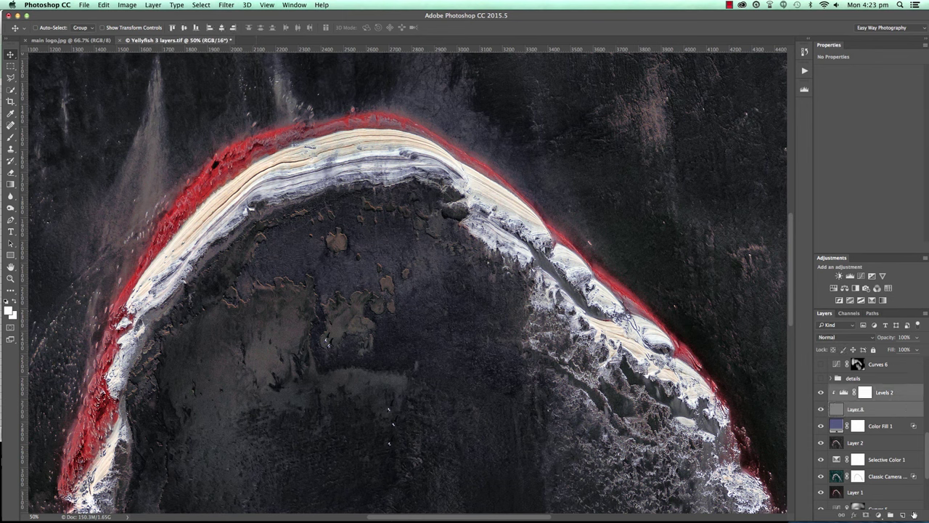
pyautogui.click(914, 515)
pyautogui.click(821, 378)
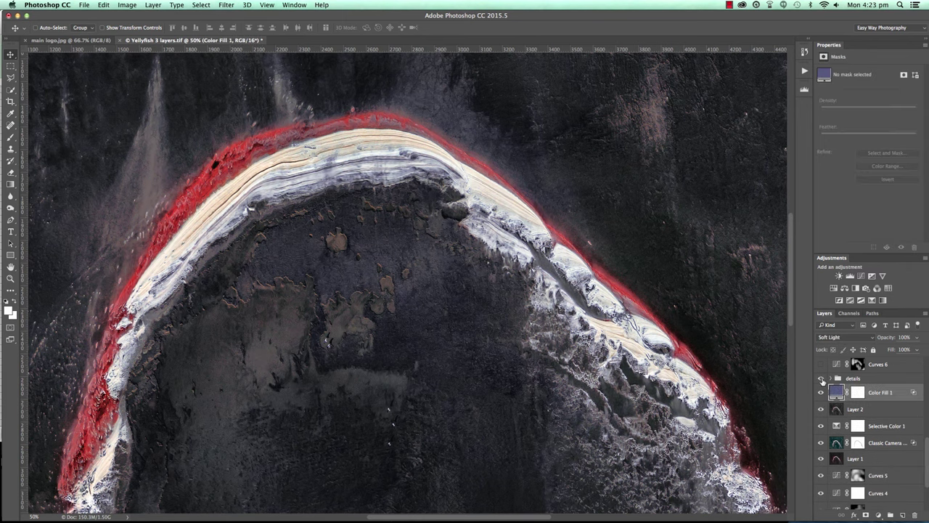
pyautogui.click(822, 379)
pyautogui.click(822, 379)
# - Examine the Levels 1 settings and the high-pass layer inside the details group, and collapse the group again
pyautogui.click(831, 379)
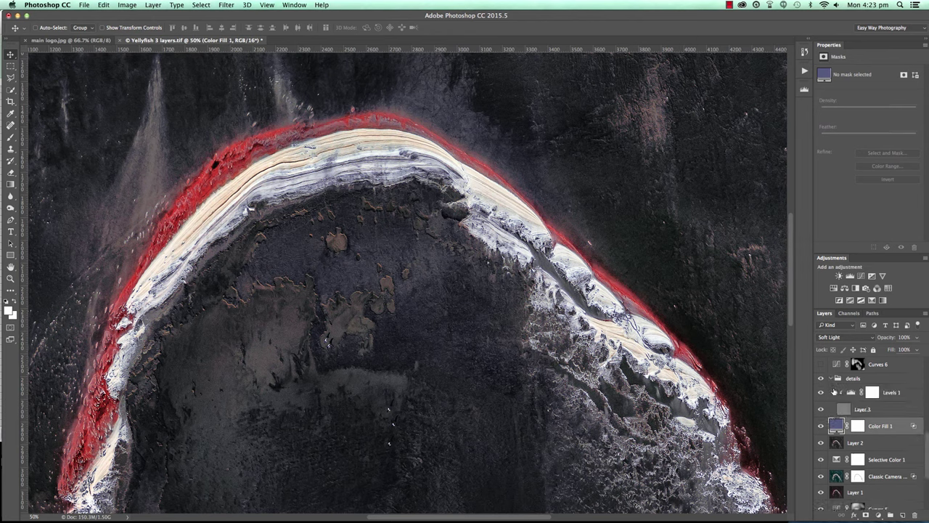
pyautogui.click(907, 396)
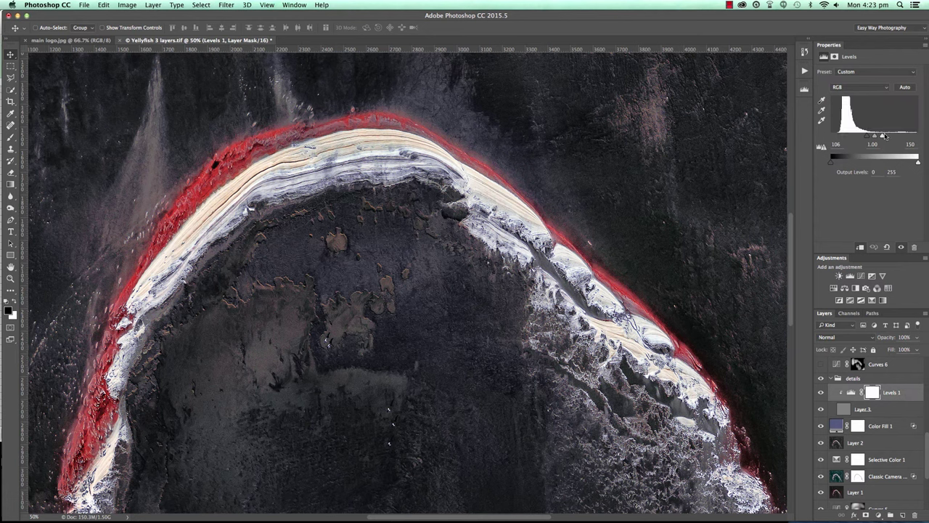
pyautogui.click(867, 411)
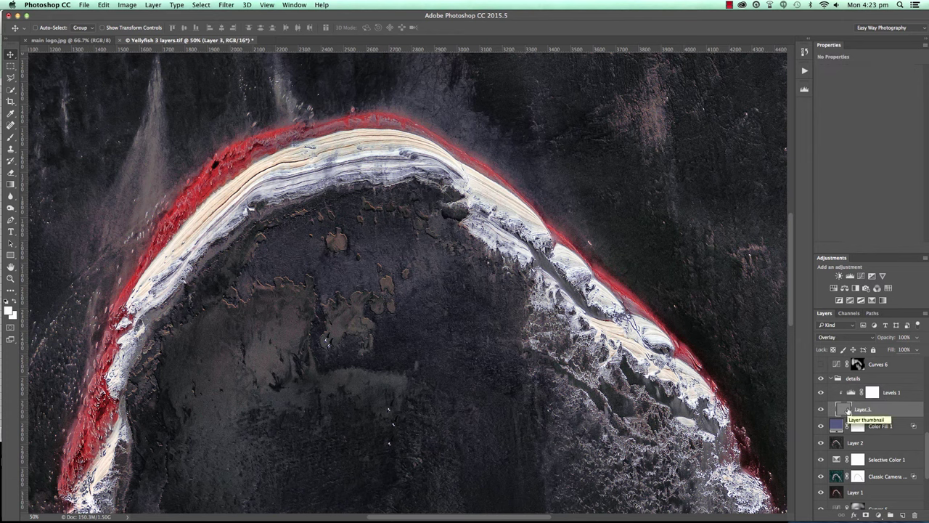
pyautogui.click(832, 378)
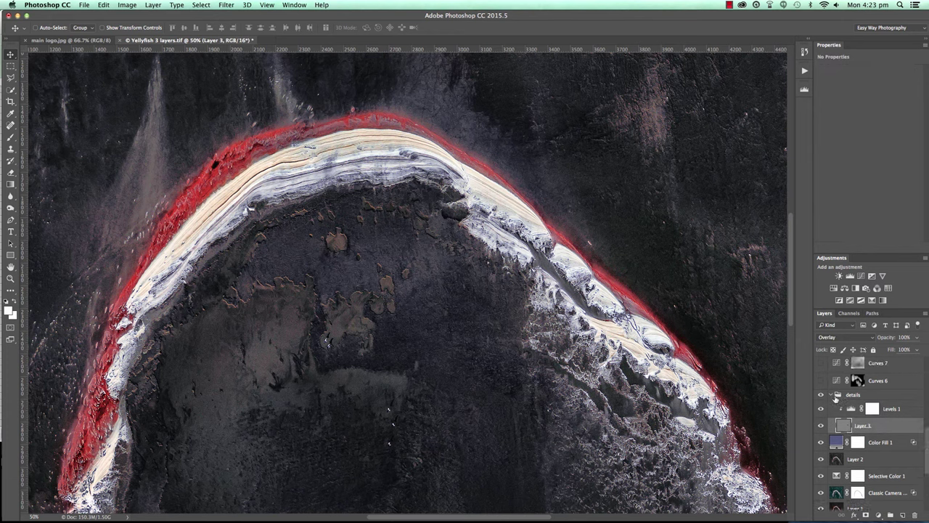
pyautogui.click(861, 393)
# - With the whole image in view, make the Curves 6 adjustment visible and compare the image with and without it
pyautogui.scroll(2, 862, 393)
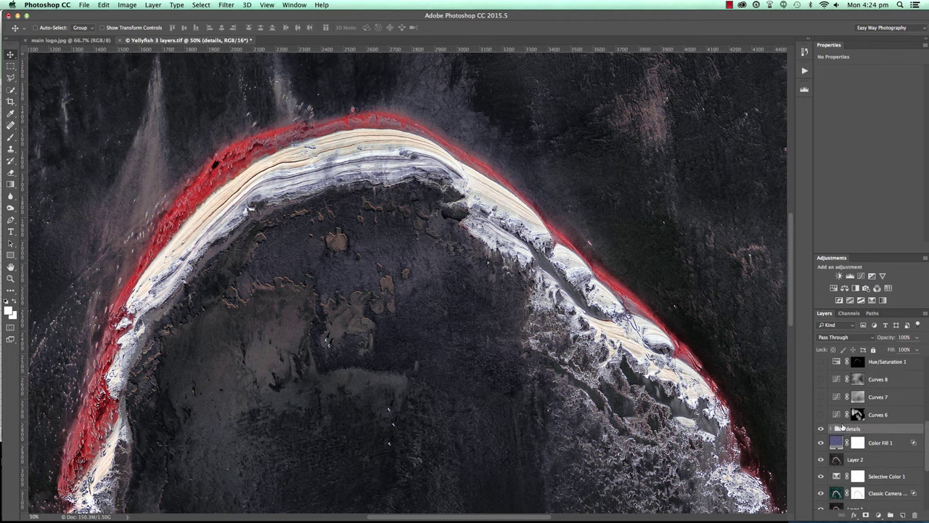
pyautogui.press('super+minus')
pyautogui.press('super+minus')
pyautogui.press('super+minus')
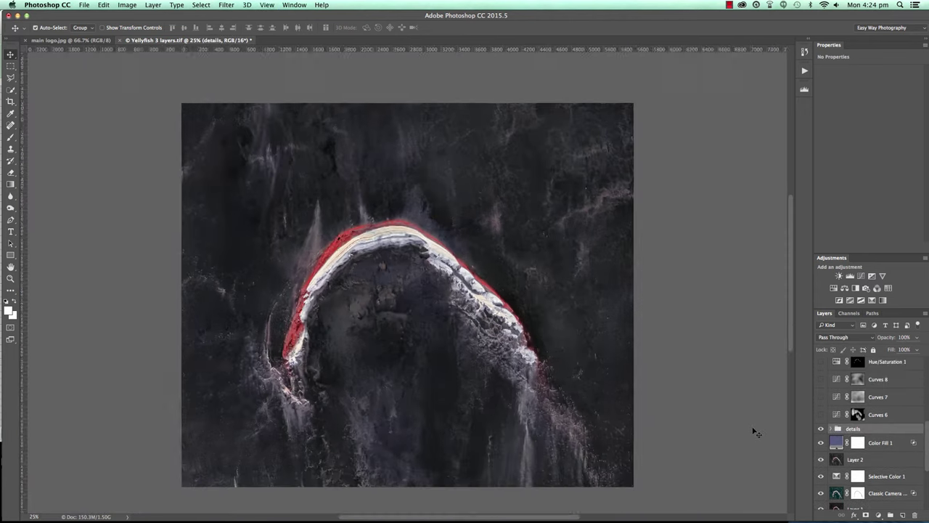
pyautogui.click(906, 415)
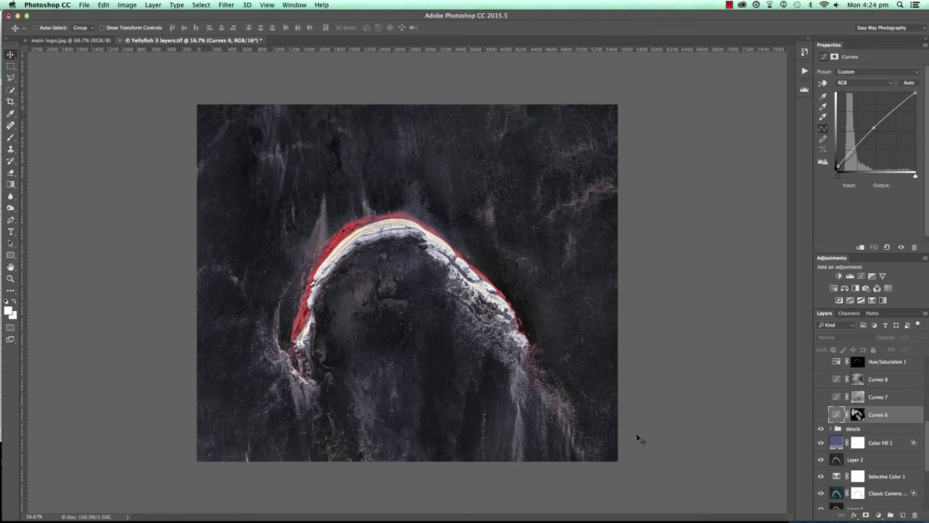
pyautogui.click(822, 414)
pyautogui.click(822, 415)
pyautogui.click(822, 415)
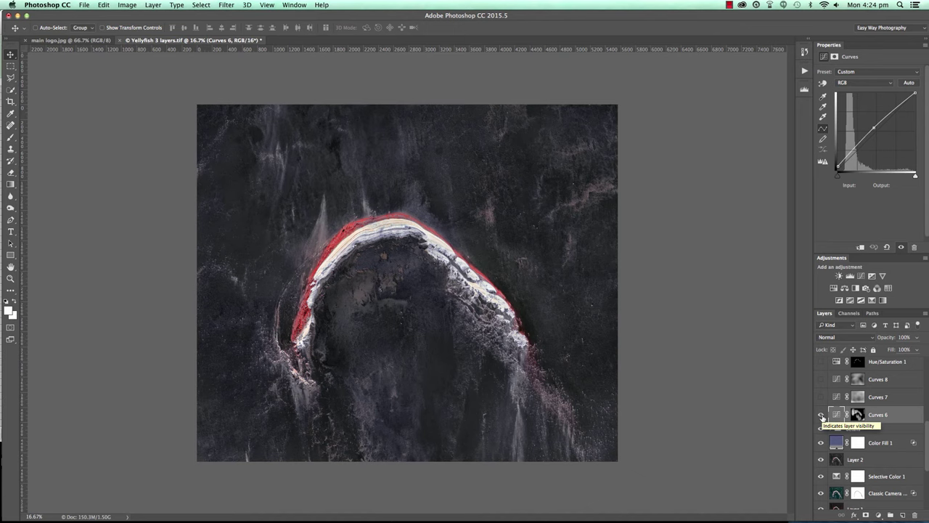
# - Make the Curves 7 adjustment visible and compare the image with and without its darkening
pyautogui.scroll(1, 832, 416)
pyautogui.click(839, 414)
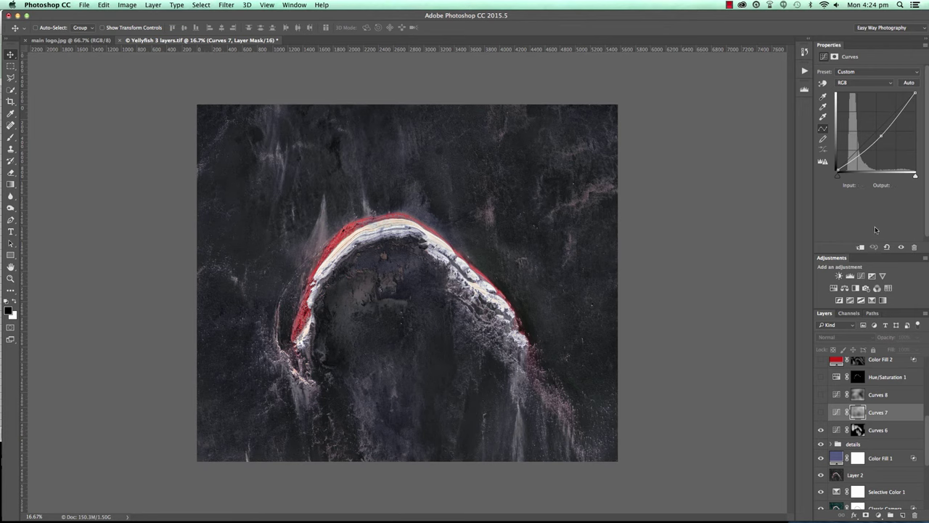
pyautogui.click(821, 412)
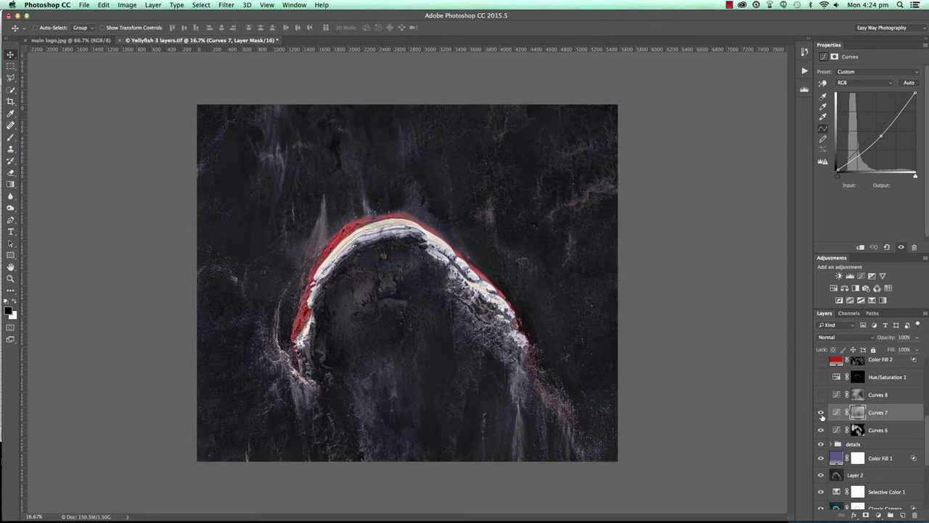
pyautogui.scroll(1, 838, 413)
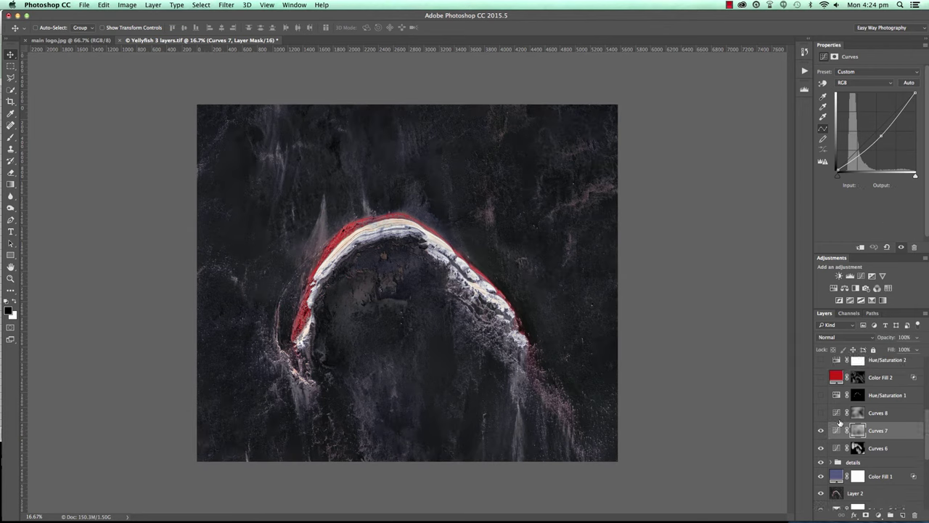
pyautogui.click(821, 431)
pyautogui.click(821, 430)
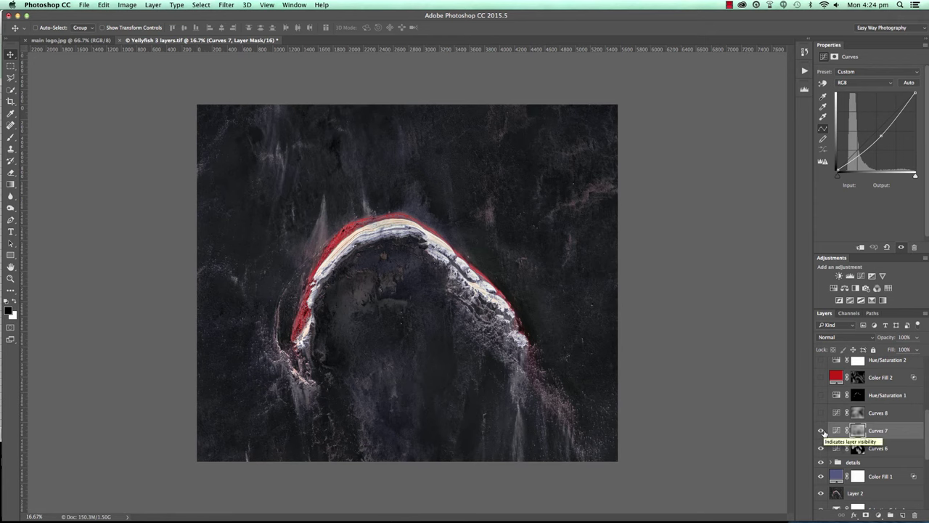
pyautogui.click(821, 431)
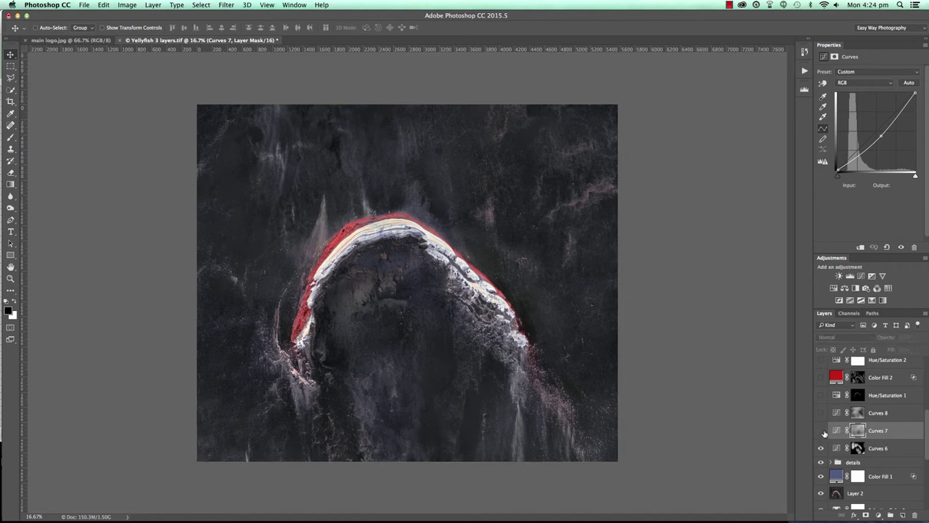
pyautogui.click(821, 430)
# - Make the Curves 8 adjustment visible and compare the image with and without it
pyautogui.click(836, 413)
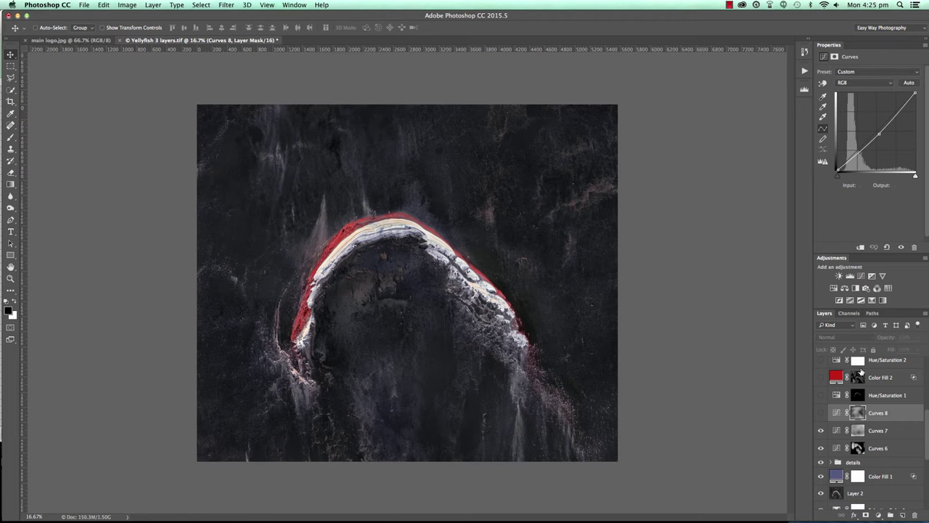
pyautogui.click(821, 413)
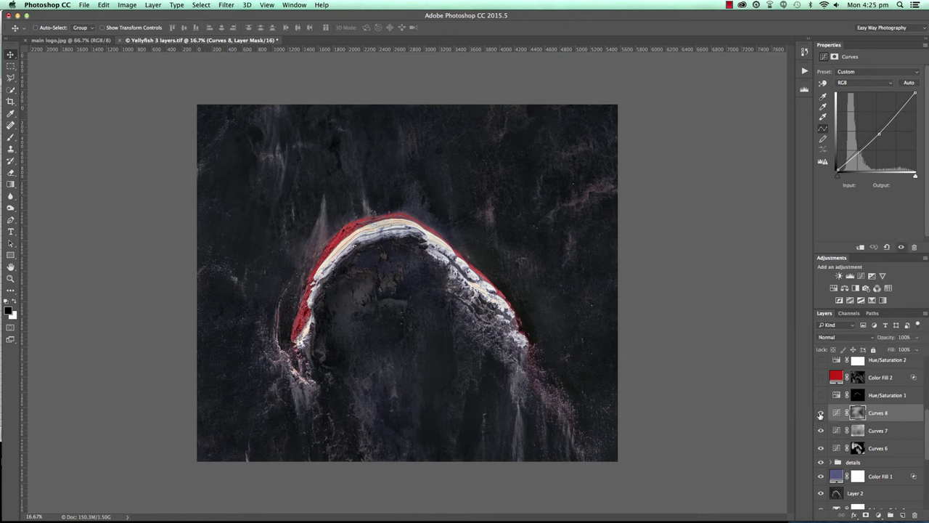
pyautogui.click(821, 413)
pyautogui.click(821, 413)
# - Make the Hue/Saturation 1 adjustment visible and compare the arch's red edge with and without its hue shift
pyautogui.scroll(1, 850, 408)
pyautogui.click(856, 420)
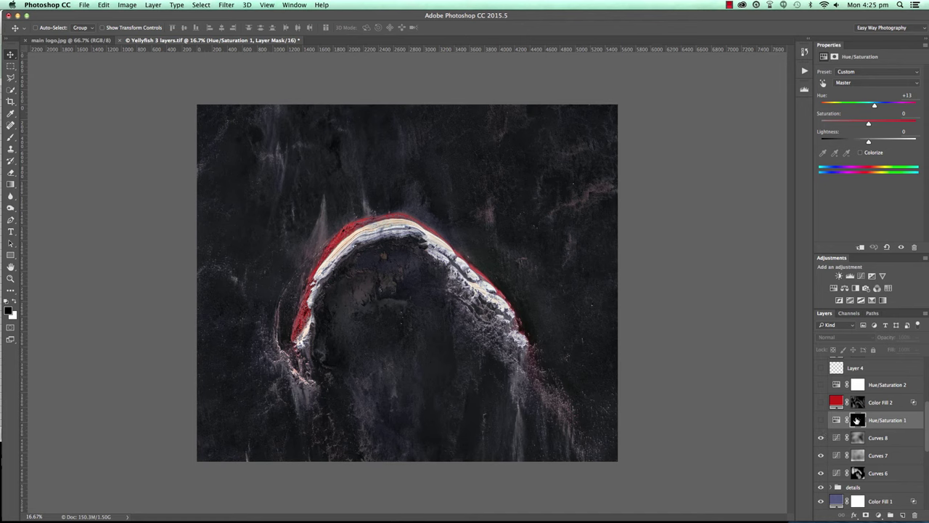
pyautogui.click(821, 421)
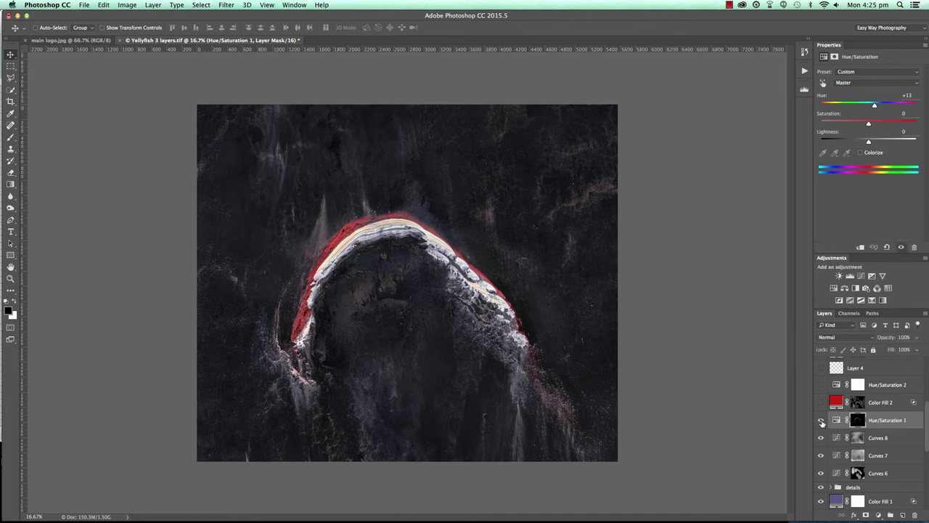
pyautogui.click(821, 422)
pyautogui.click(821, 421)
pyautogui.click(822, 422)
pyautogui.click(821, 421)
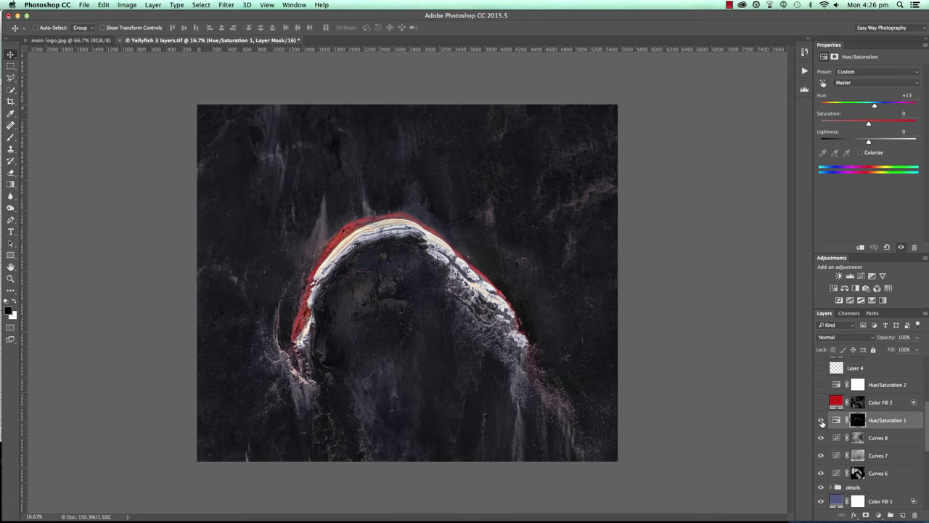
# - Inspect the layer mask of the red Color Fill 2 layer on its own and return to the fill
pyautogui.click(880, 403)
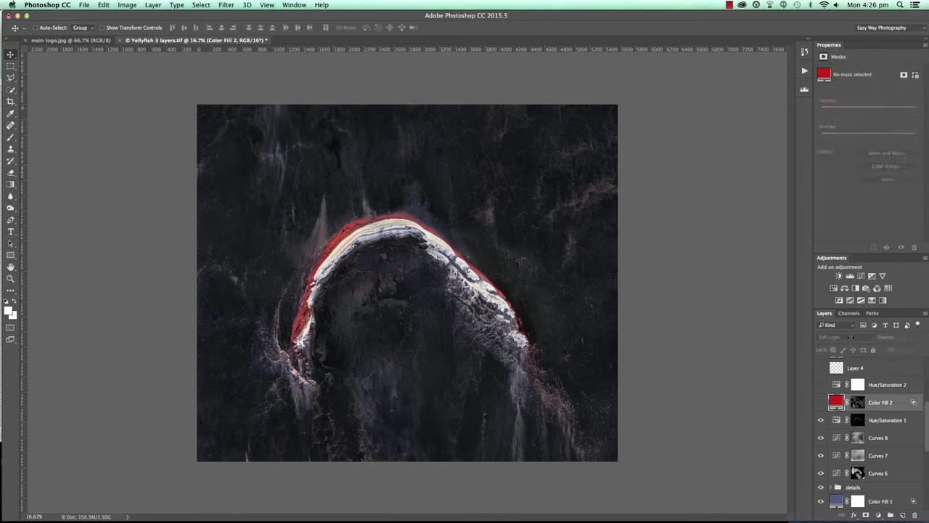
pyautogui.keyDown('alt'); pyautogui.click(858, 402); pyautogui.keyUp('alt')
pyautogui.keyDown('alt'); pyautogui.click(858, 402); pyautogui.keyUp('alt')
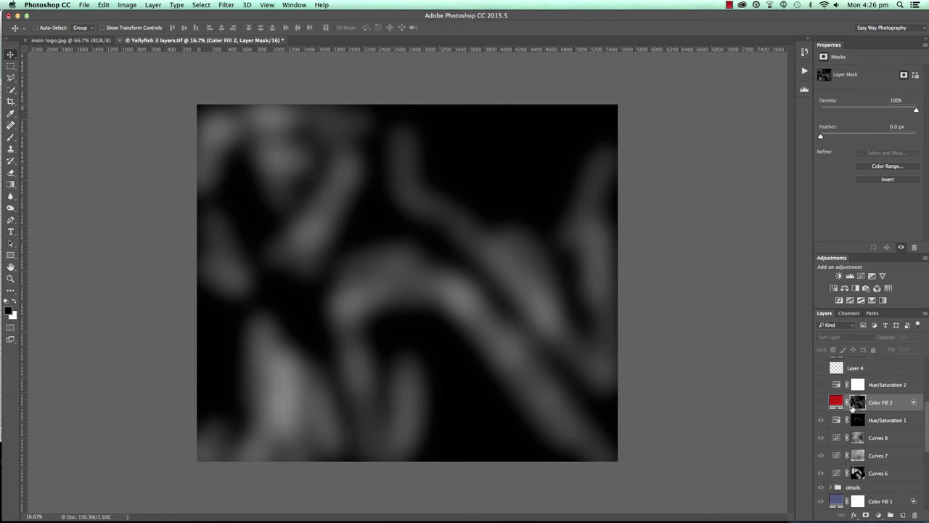
pyautogui.click(836, 403)
# - Make the red Color Fill 2 layer visible and compare the image with and without its tint
pyautogui.click(821, 403)
pyautogui.click(821, 403)
pyautogui.click(822, 403)
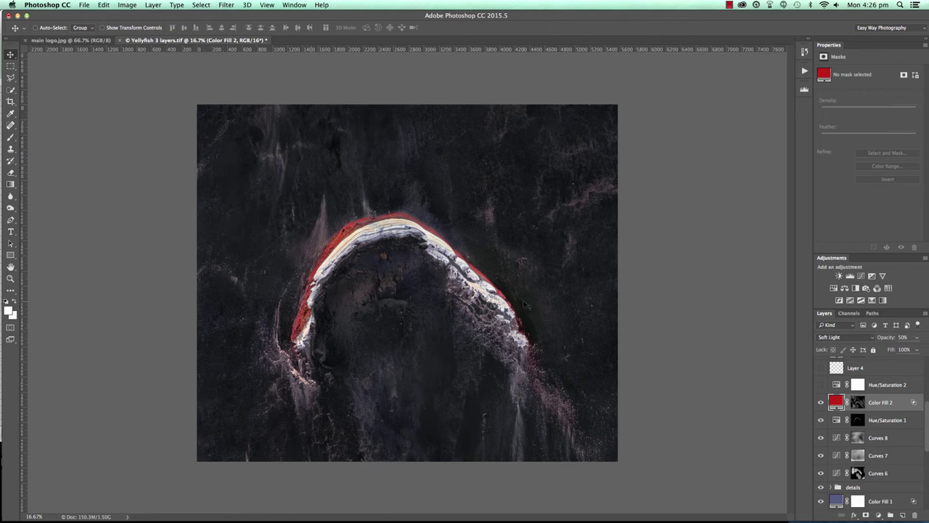
pyautogui.click(822, 403)
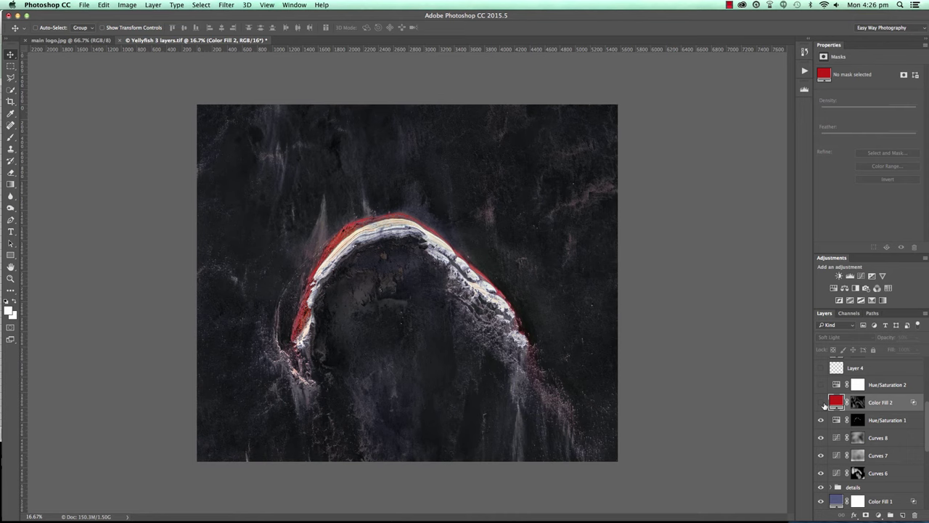
pyautogui.click(822, 403)
pyautogui.click(821, 404)
pyautogui.click(821, 404)
# - Review the Hue/Saturation 2 adjustment's settings for the Reds, Yellows, Greens, Cyans and Blues ranges in turn
pyautogui.scroll(1, 842, 412)
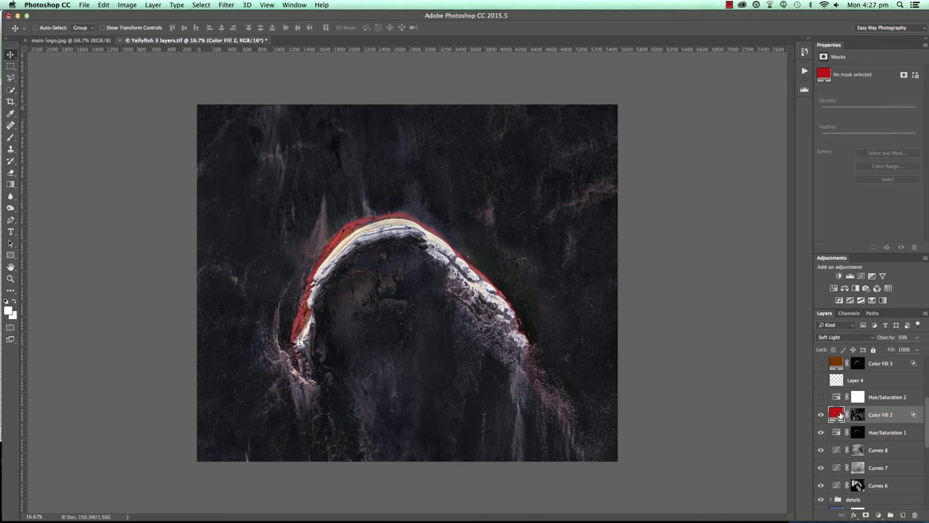
pyautogui.click(913, 399)
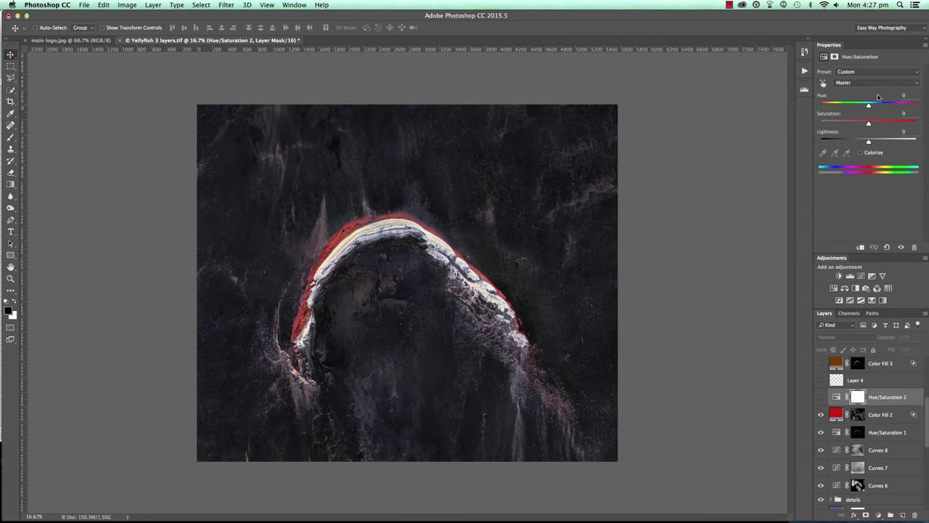
pyautogui.click(878, 87)
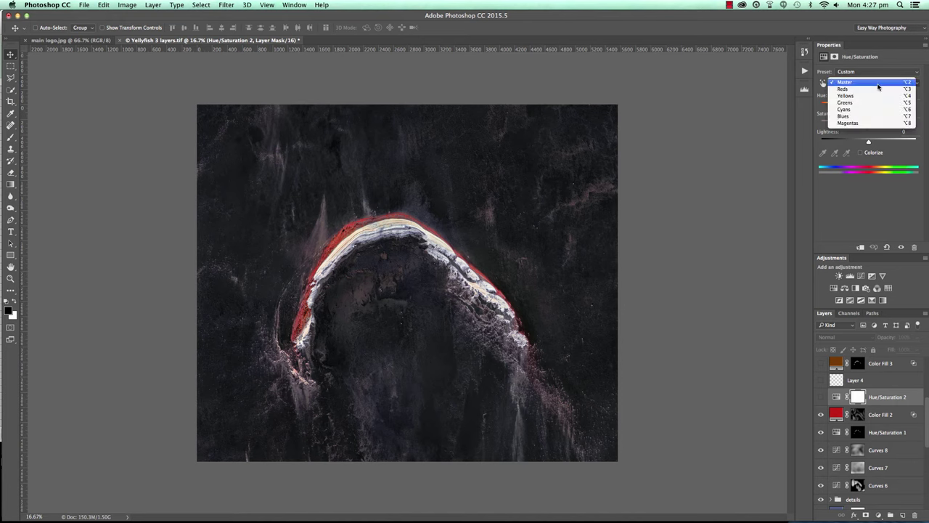
pyautogui.click(877, 91)
pyautogui.click(877, 86)
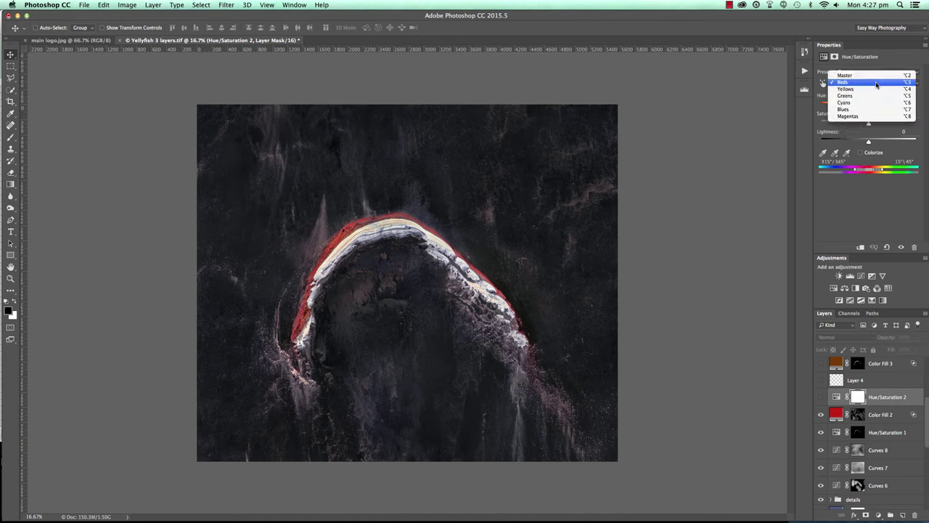
pyautogui.click(876, 91)
pyautogui.click(876, 84)
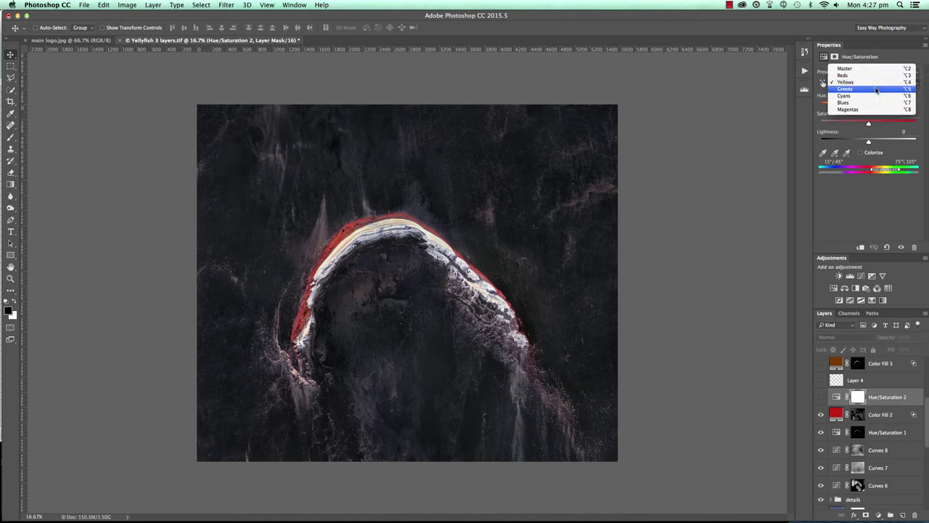
pyautogui.click(876, 89)
pyautogui.click(876, 85)
pyautogui.click(875, 89)
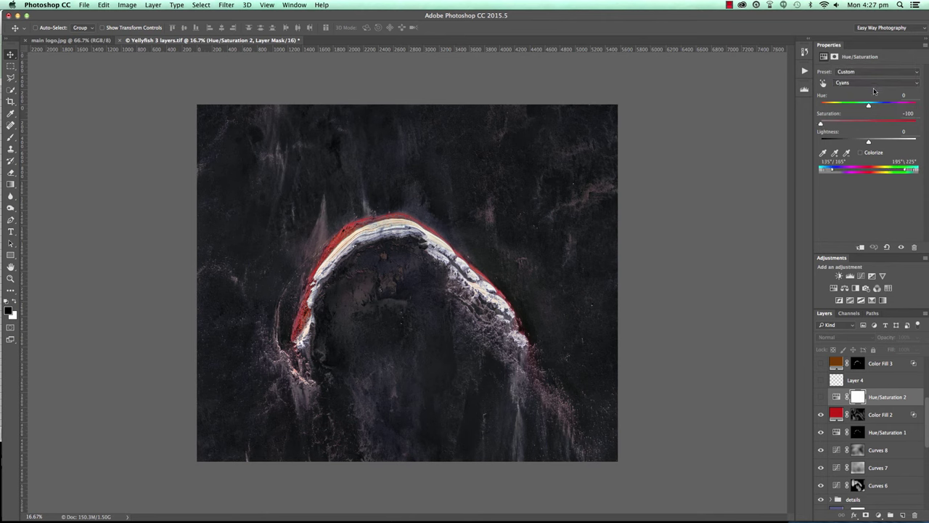
pyautogui.click(876, 85)
pyautogui.click(875, 91)
# - Make the Hue/Saturation 2 adjustment visible and compare the image with and without its desaturation
pyautogui.click(822, 397)
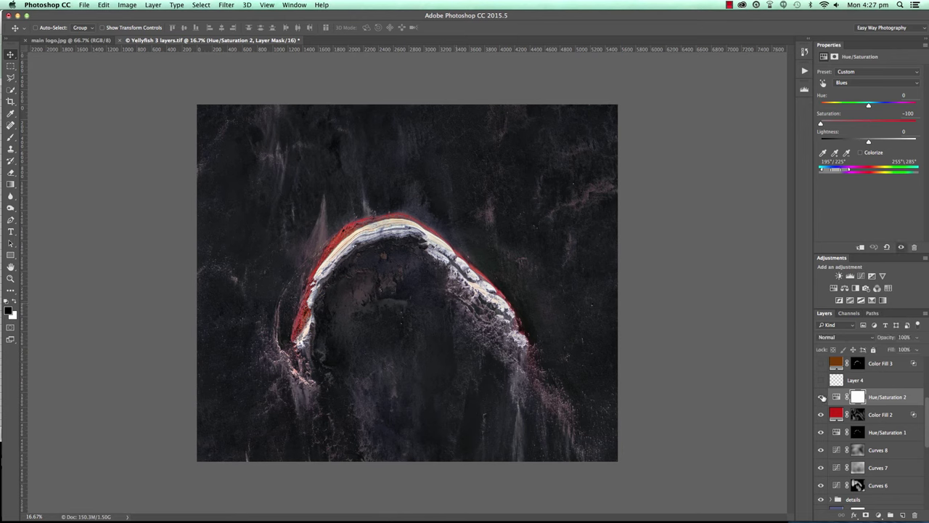
pyautogui.click(822, 398)
pyautogui.click(822, 397)
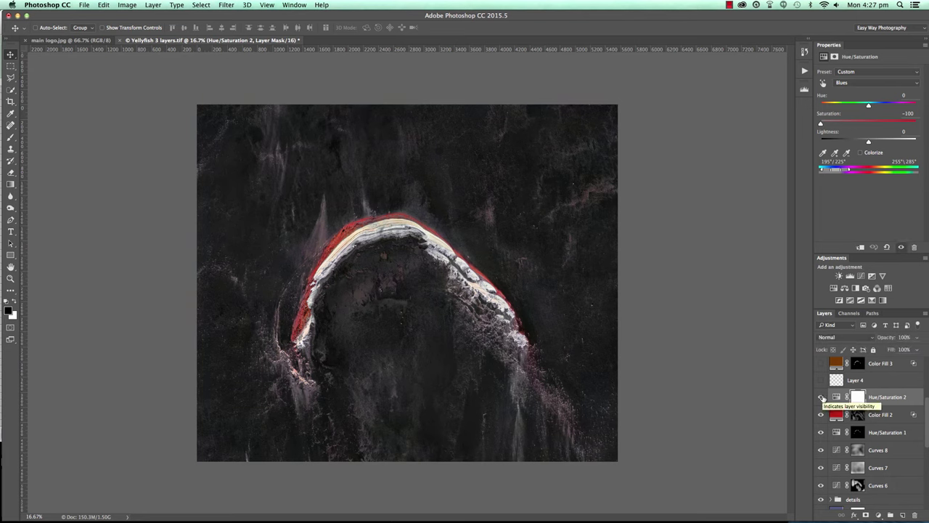
# - Make Layer 4 visible above the Hue/Saturation 2 adjustment and compare the enlarged image with and without its retouching
pyautogui.scroll(2, 843, 401)
pyautogui.click(881, 408)
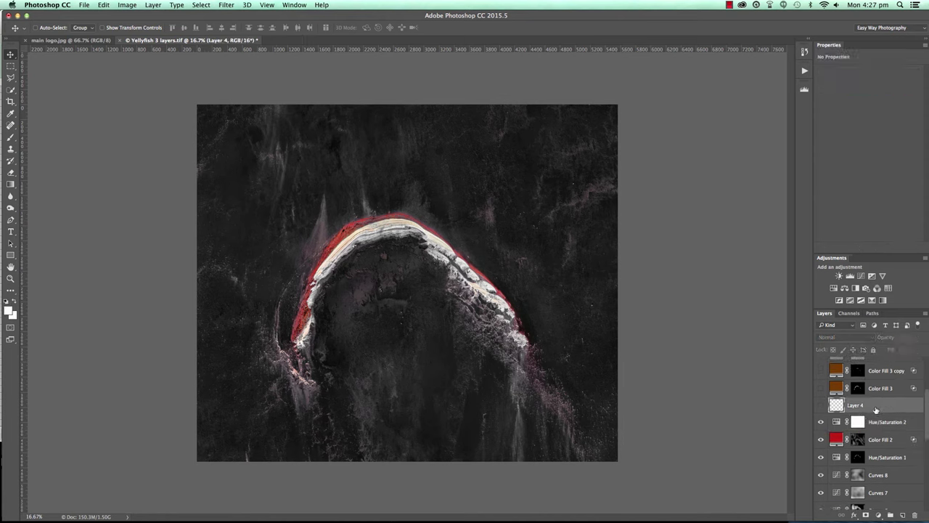
pyautogui.click(821, 405)
pyautogui.press('super+0')
pyautogui.press('super+equal')
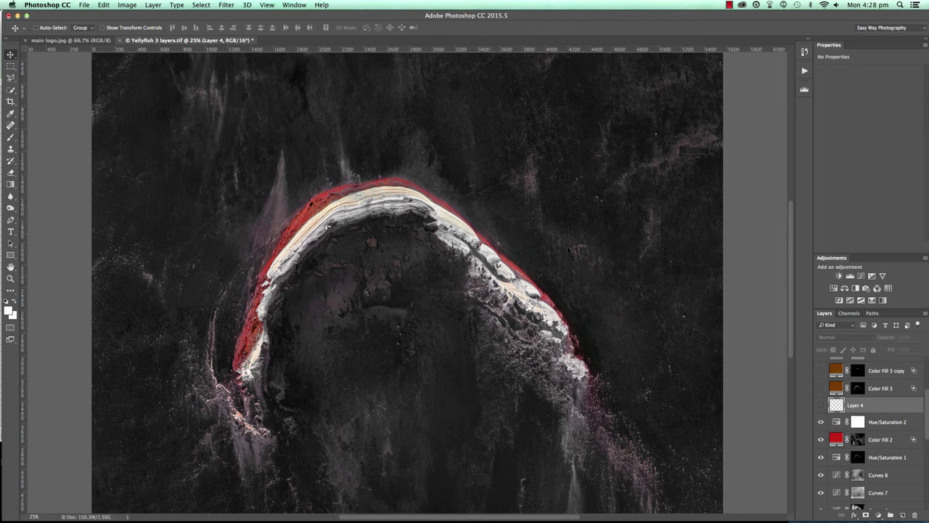
pyautogui.click(821, 405)
pyautogui.press('super')
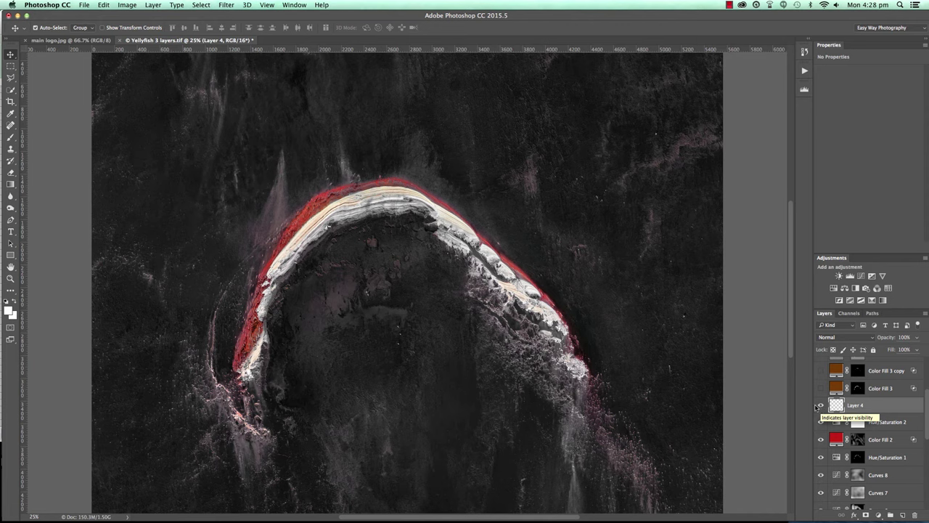
pyautogui.press('super+minus')
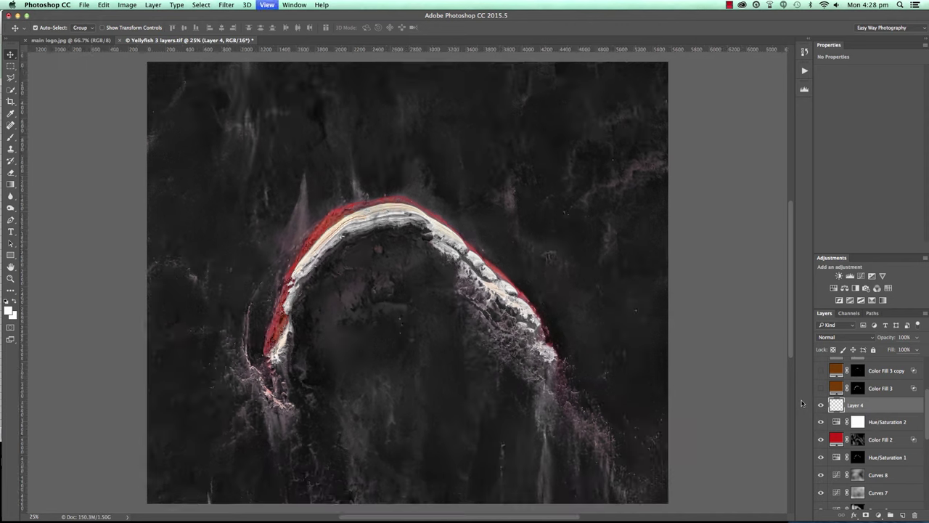
# - Make the brown Color Fill 3 layer visible and inspect the layer mask of Color Fill 3 copy
pyautogui.scroll(2, 836, 402)
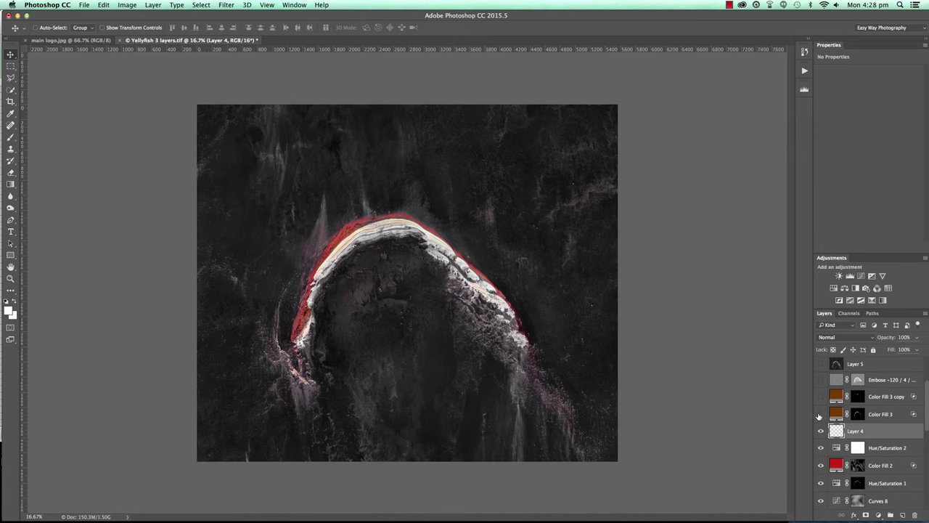
pyautogui.click(820, 414)
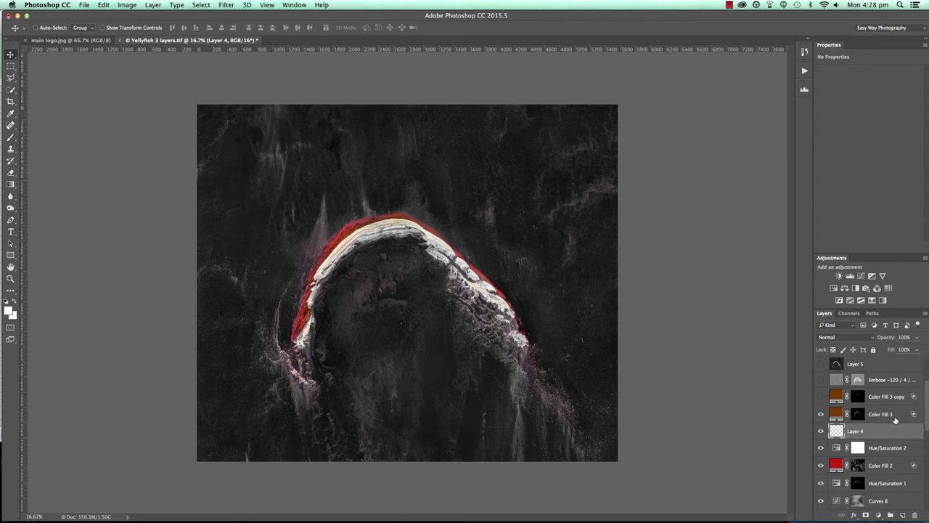
pyautogui.scroll(2, 857, 415)
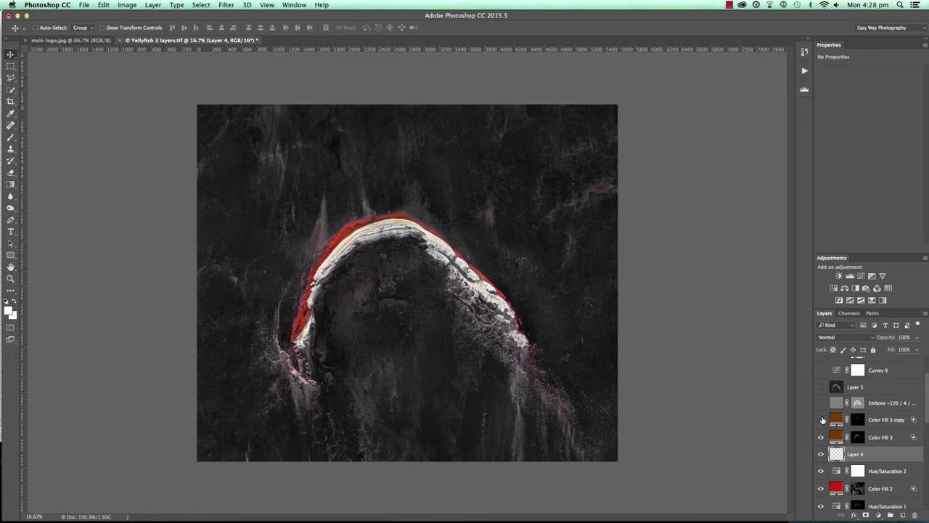
pyautogui.click(858, 420)
pyautogui.keyDown('alt'); pyautogui.click(858, 420); pyautogui.keyUp('alt')
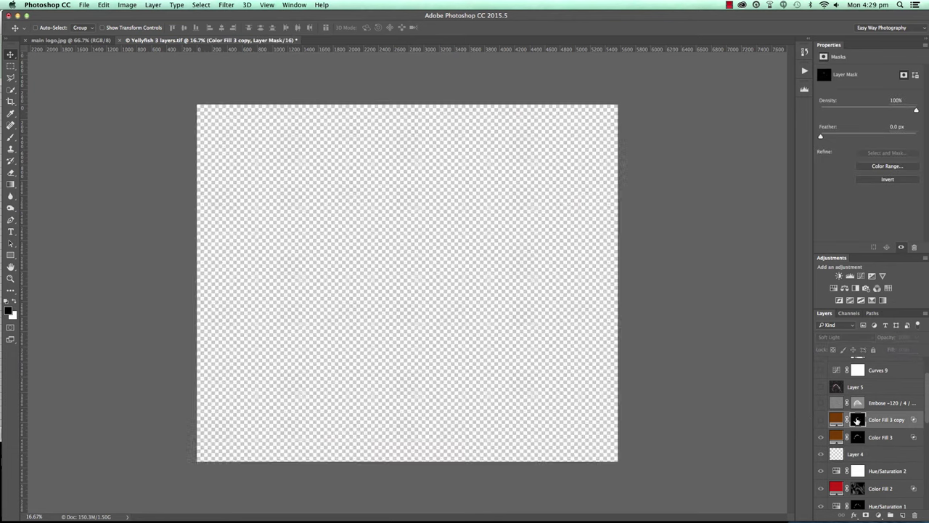
pyautogui.keyDown('alt'); pyautogui.click(858, 420); pyautogui.keyUp('alt')
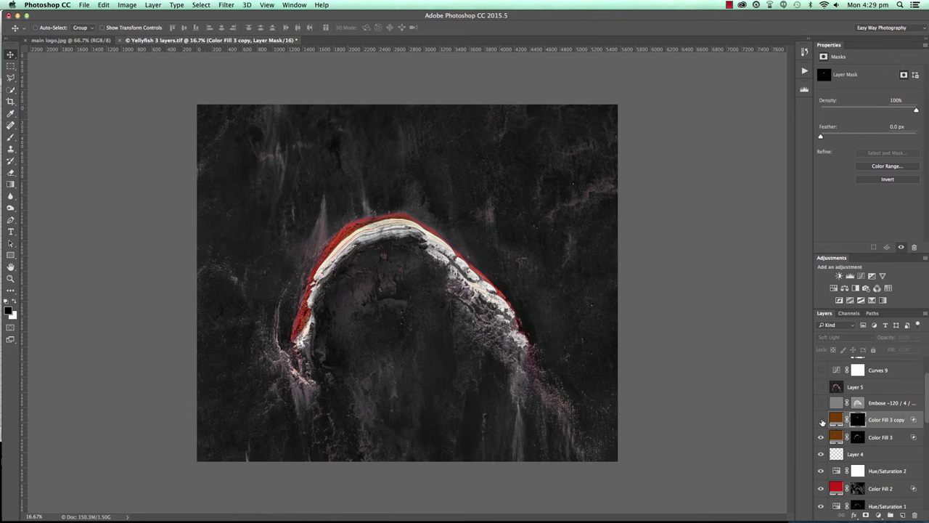
# - Make Color Fill 3 copy visible and compare the image with and without each of the two brown fills
pyautogui.click(821, 419)
pyautogui.click(821, 420)
pyautogui.click(822, 437)
pyautogui.click(823, 438)
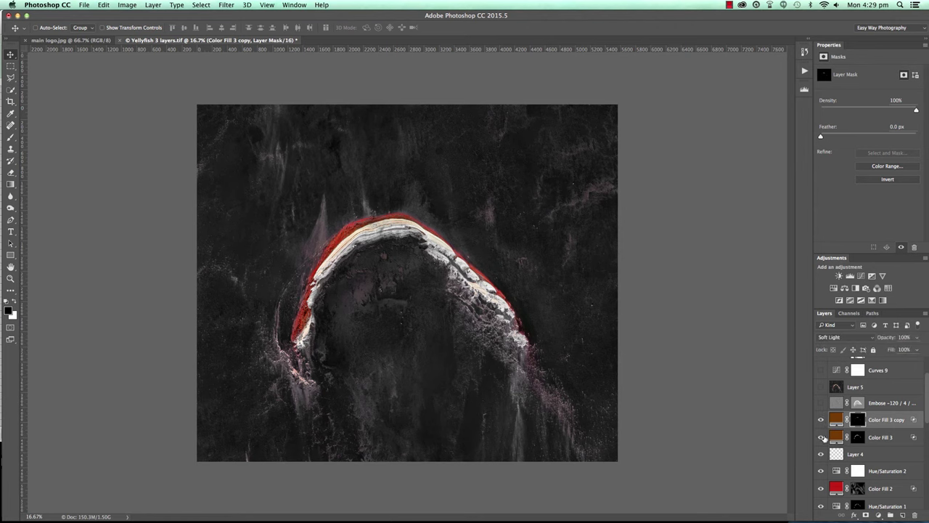
pyautogui.click(823, 437)
pyautogui.click(822, 438)
pyautogui.click(821, 420)
pyautogui.click(821, 420)
# - Stamp all visible layers into a new layer above Color Fill 3 copy and widen the layer list to fit the full layer names
pyautogui.scroll(1, 840, 435)
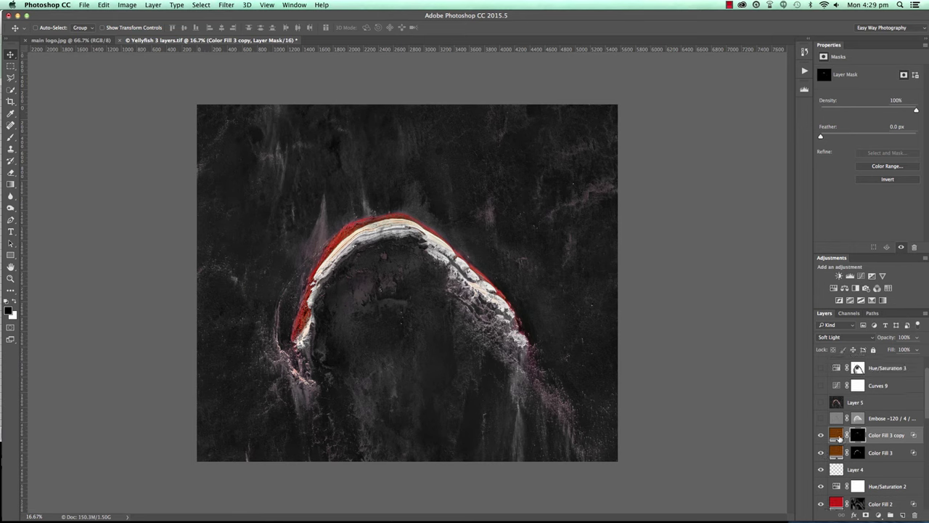
pyautogui.scroll(-6, 839, 436)
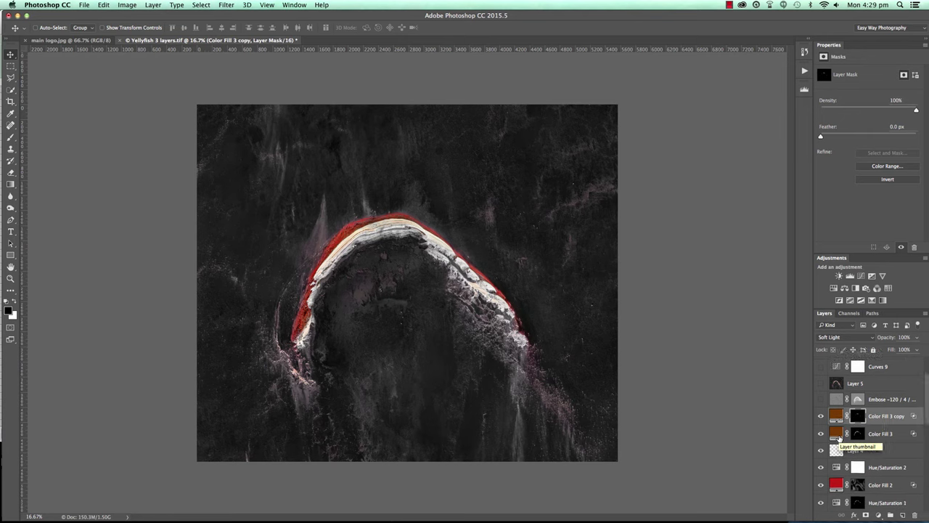
pyautogui.scroll(-2, 843, 443)
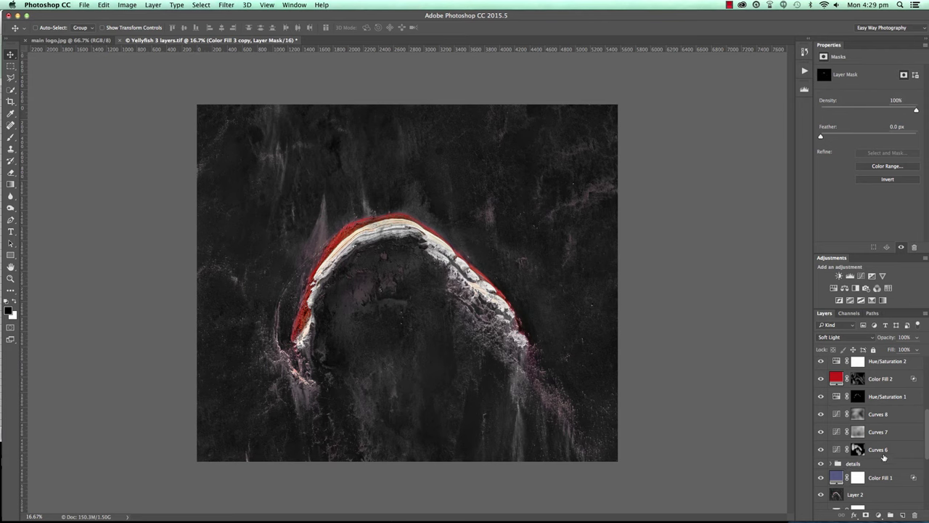
pyautogui.scroll(7, 860, 442)
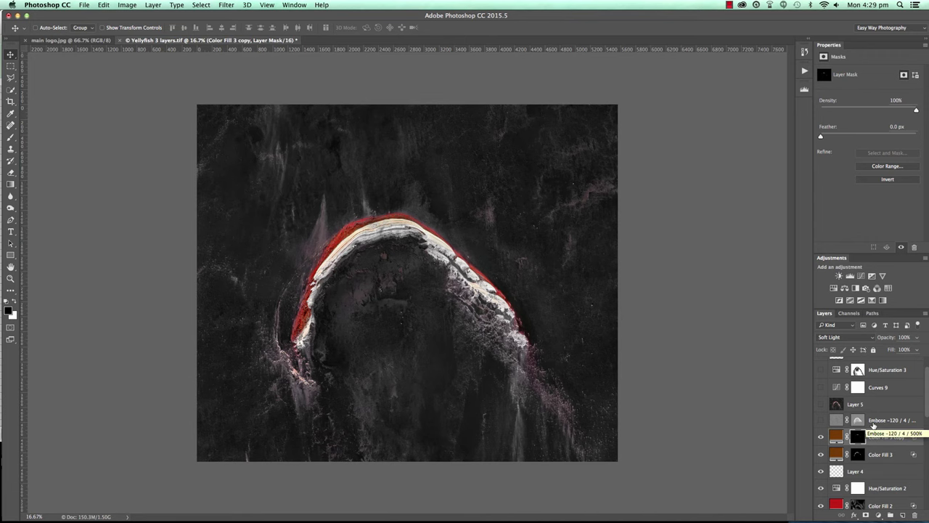
pyautogui.press('super+plus')
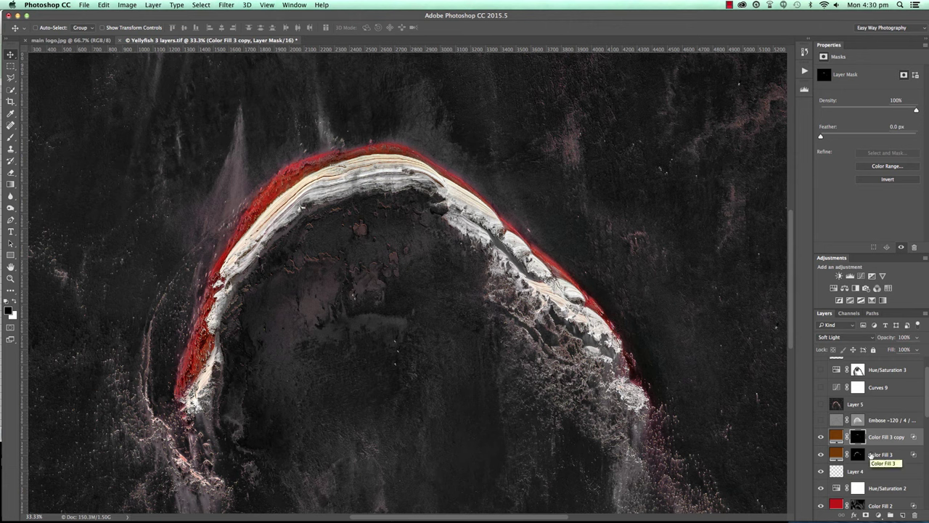
pyautogui.press('super')
pyautogui.press('super+shift+e')
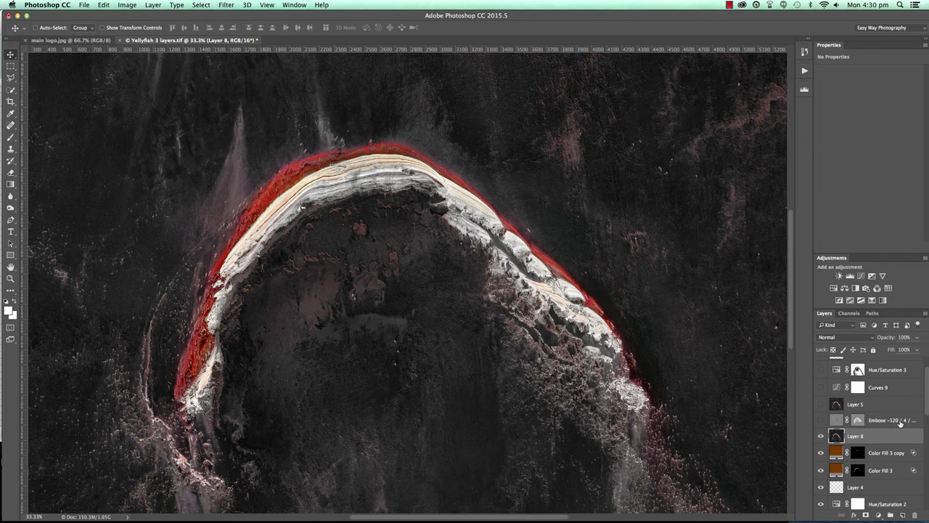
pyautogui.moveTo(813, 419)
pyautogui.mouseDown()
pyautogui.moveTo(783, 419)
pyautogui.moveTo(795, 419)
pyautogui.mouseUp()
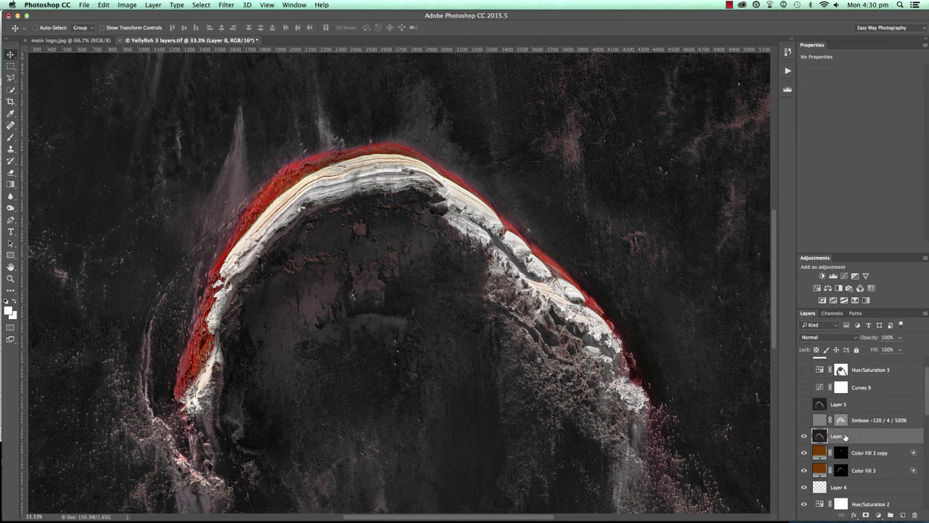
# - Apply the Emboss filter to the stamped layer with angle -120°, height 4 pixels and amount 500%
pyautogui.click(224, 4)
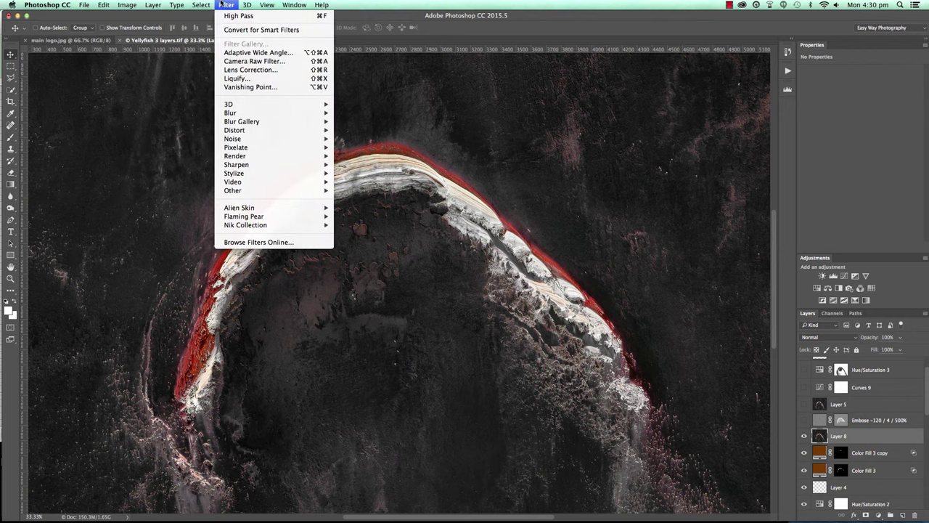
pyautogui.moveTo(247, 174)
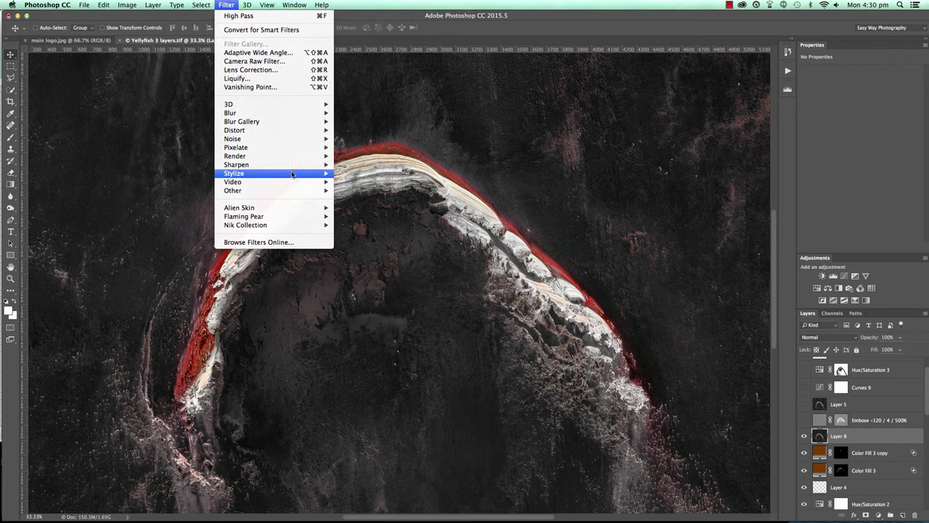
pyautogui.moveTo(294, 175)
pyautogui.click(346, 182)
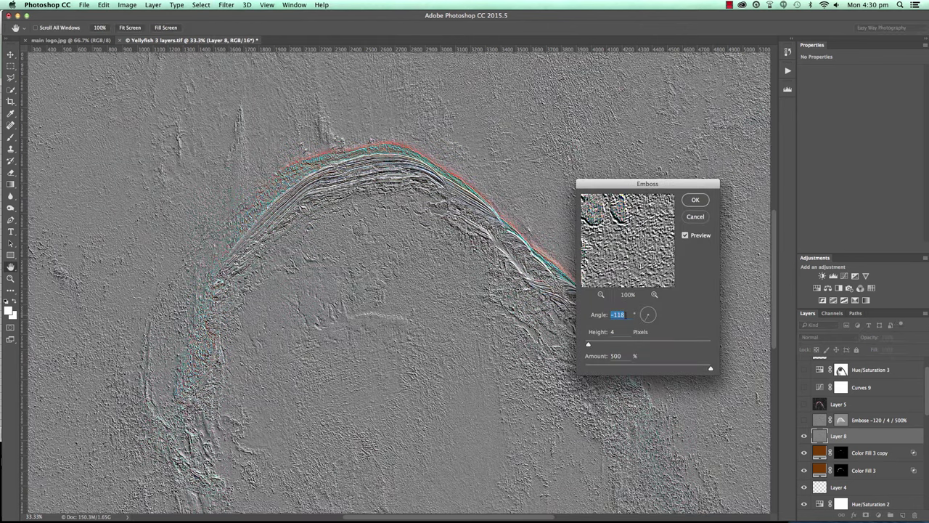
pyautogui.write('-170')
pyautogui.scroll(2, 403, 253)
pyautogui.scroll(2, 403, 252)
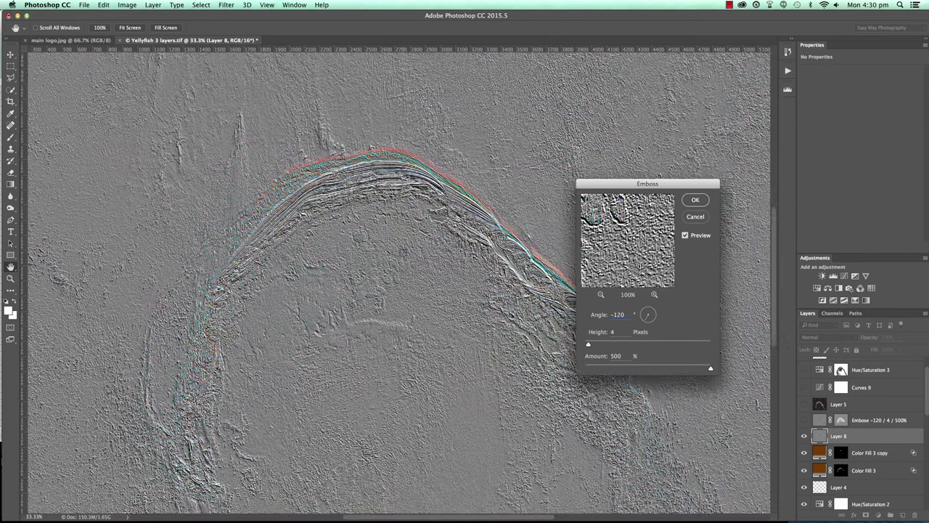
pyautogui.scroll(-1, 403, 252)
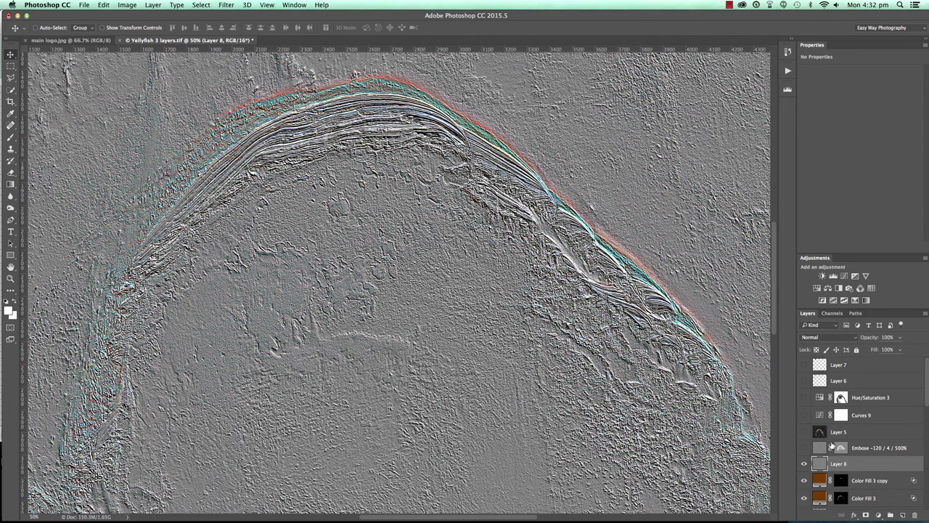
# - Set the blend mode of the embossed Layer 8 to Soft Light
pyautogui.click(859, 450)
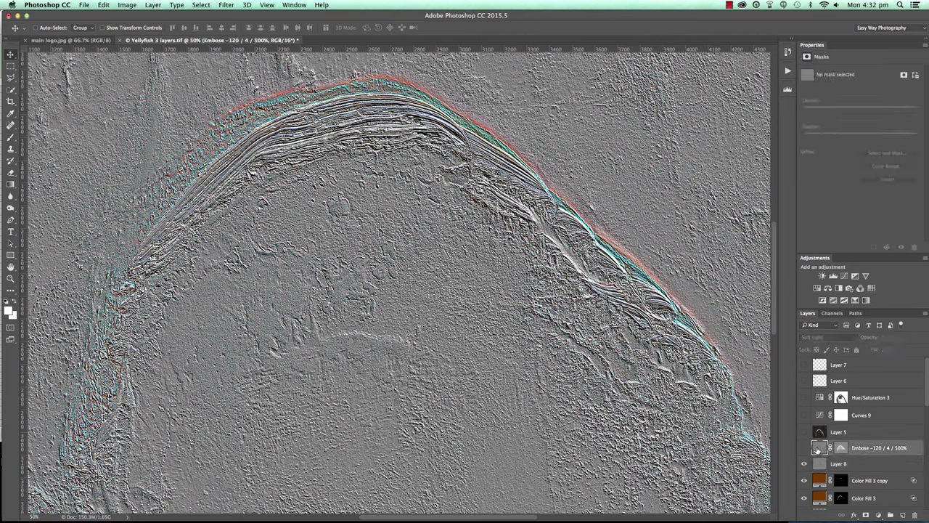
pyautogui.click(860, 466)
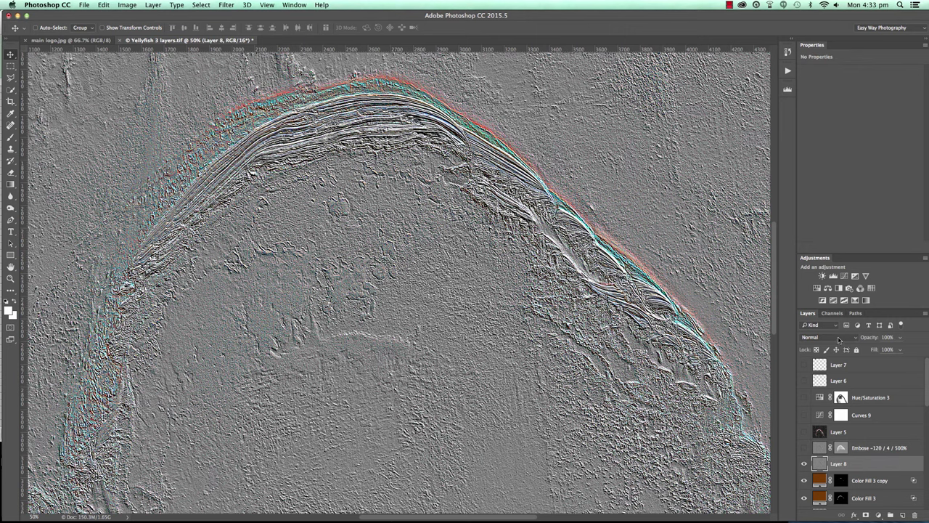
pyautogui.click(839, 339)
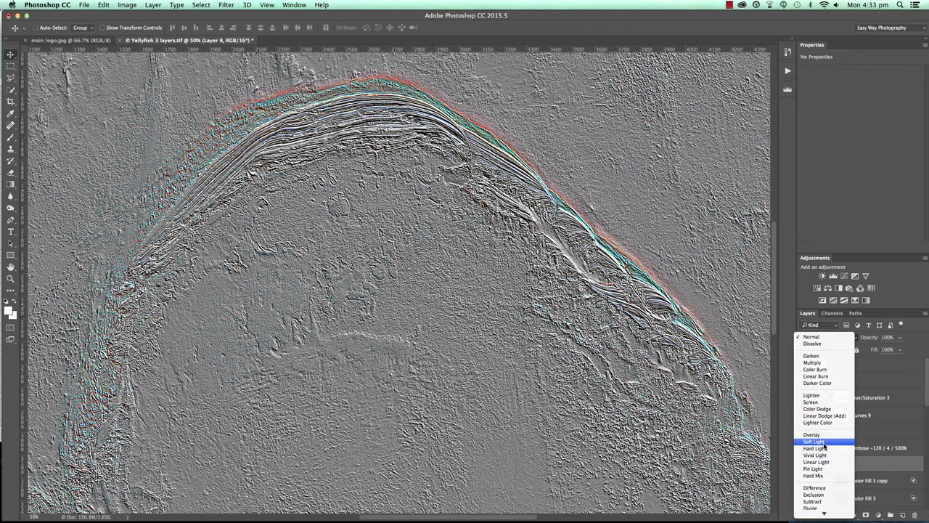
pyautogui.click(814, 441)
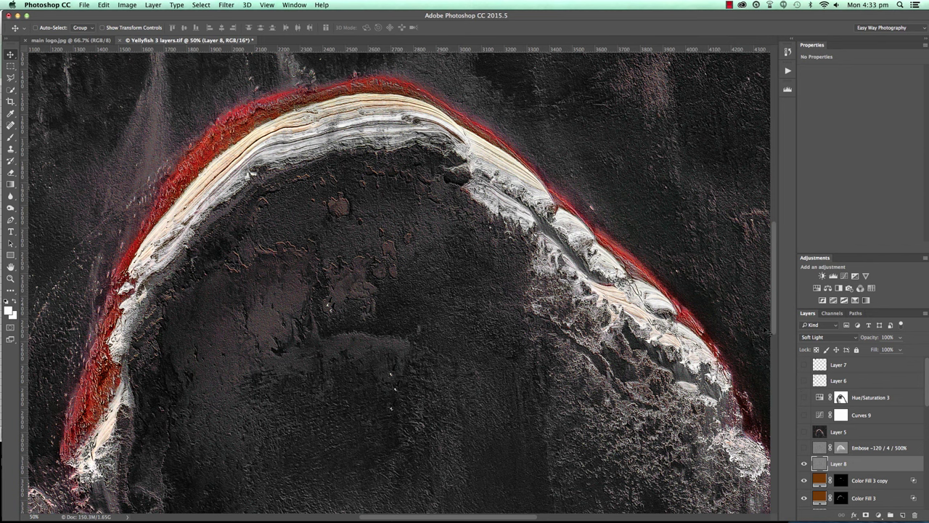
# - Compare the enlarged arch's texture with and without the embossed Layer 8, leaving the layer visible
pyautogui.click(803, 464)
pyautogui.click(804, 465)
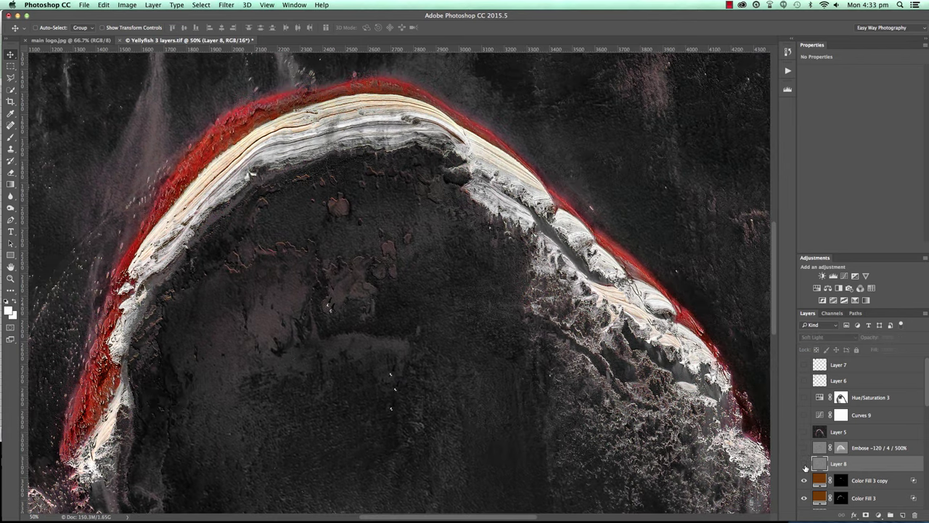
pyautogui.click(804, 465)
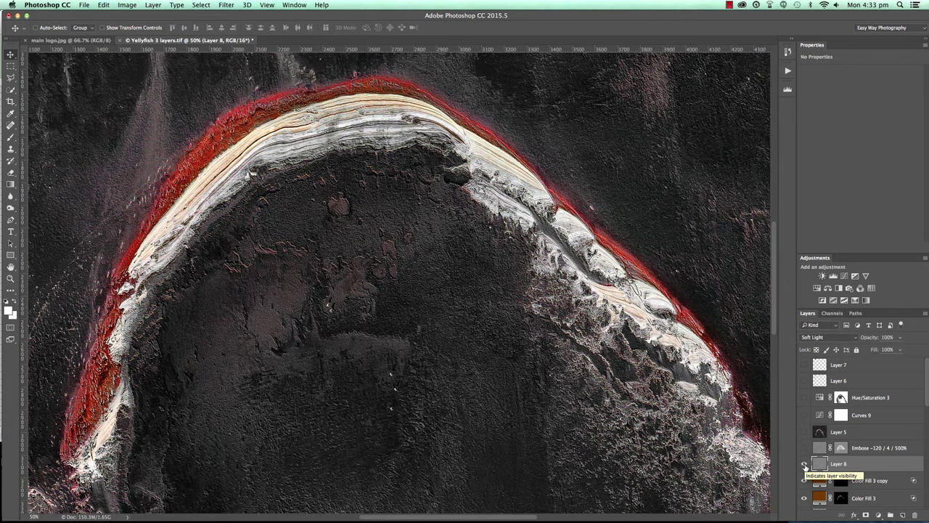
pyautogui.click(804, 464)
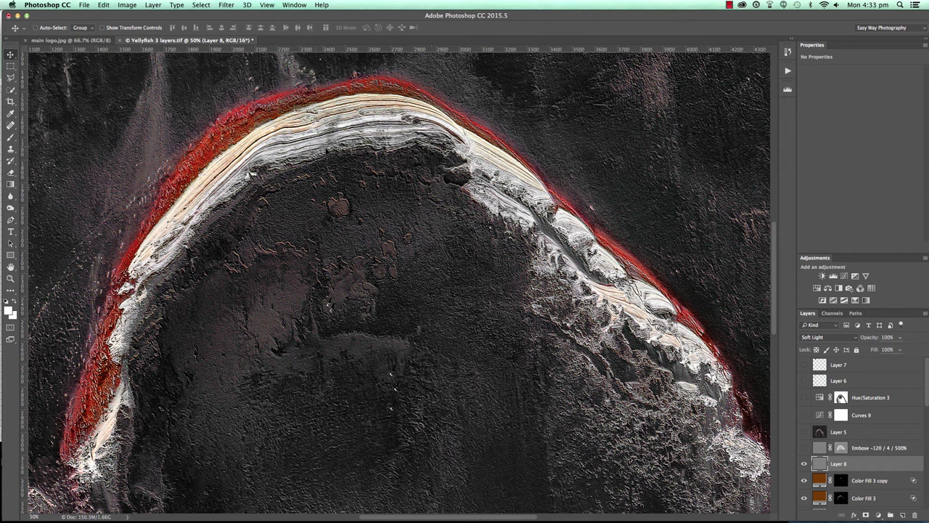
pyautogui.moveTo(283, 149); pyautogui.dragTo(538, 186)
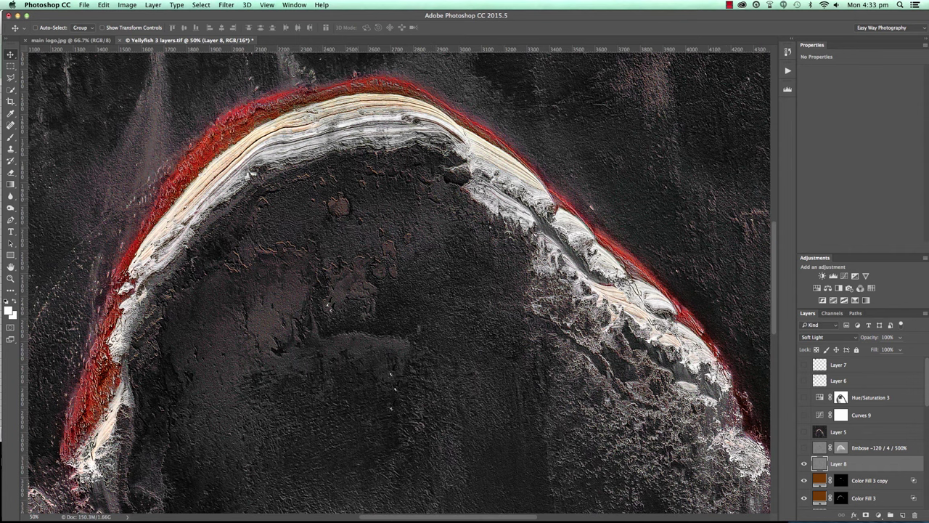
pyautogui.click(804, 464)
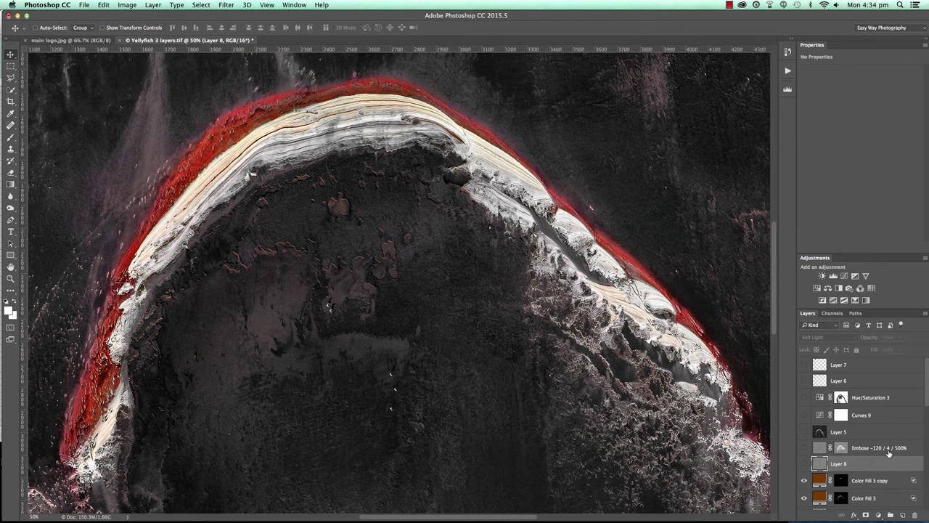
pyautogui.click(804, 464)
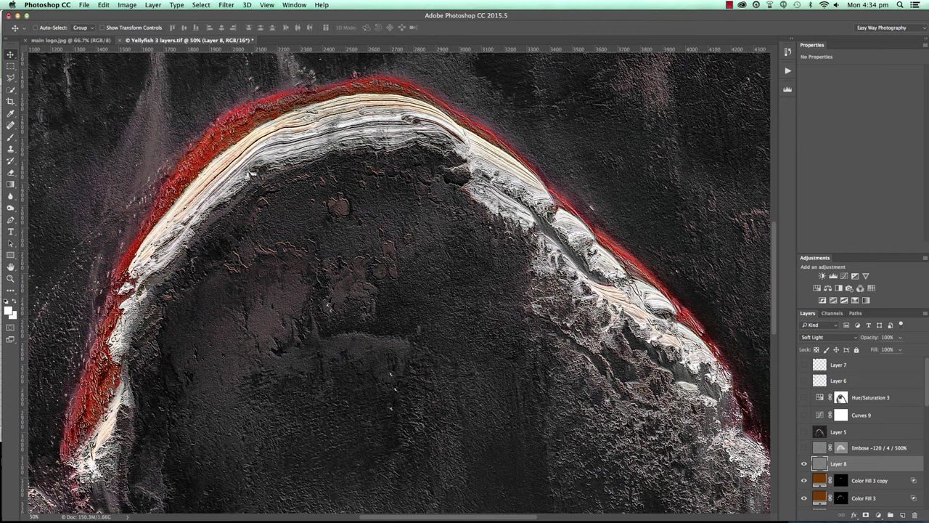
# - Compare the whole image with and without the embossed Layer 8 at a reduced zoom
pyautogui.press('super+minus')
pyautogui.press('super+minus')
pyautogui.press('super+minus')
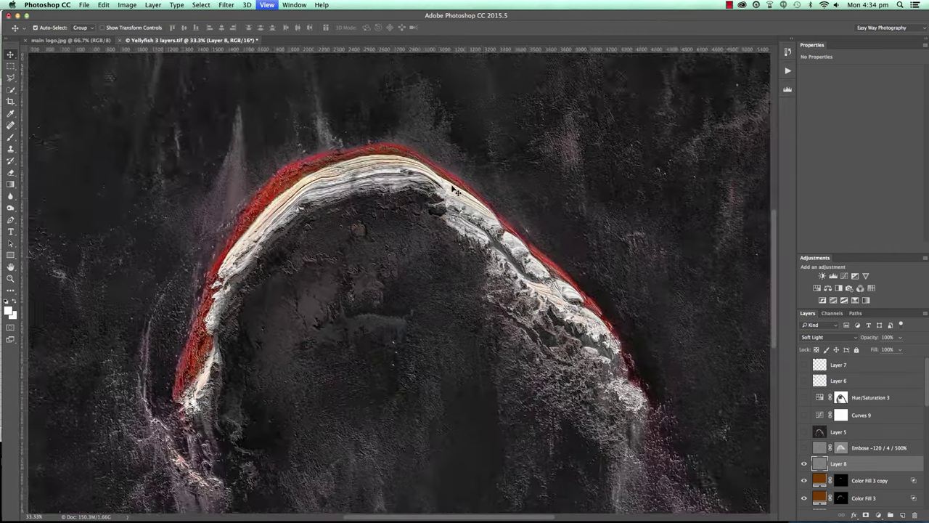
pyautogui.click(804, 463)
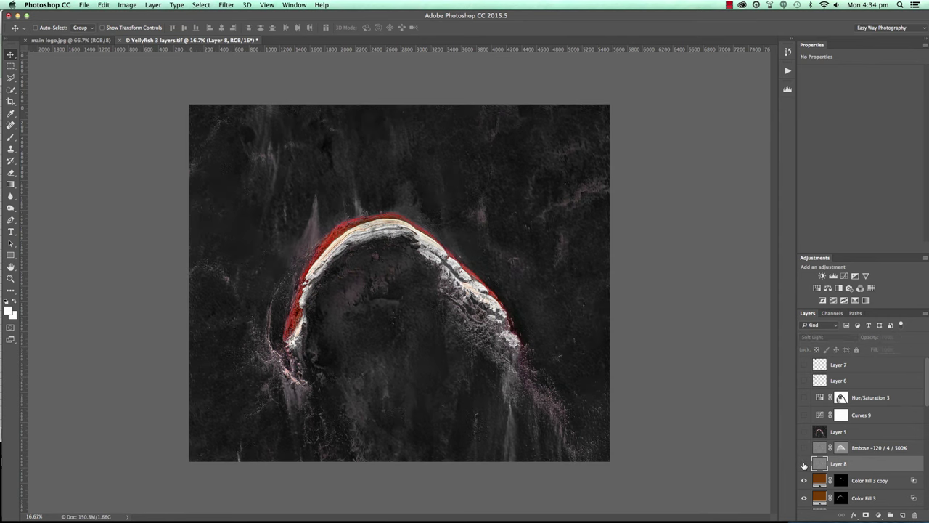
pyautogui.click(804, 464)
pyautogui.click(804, 463)
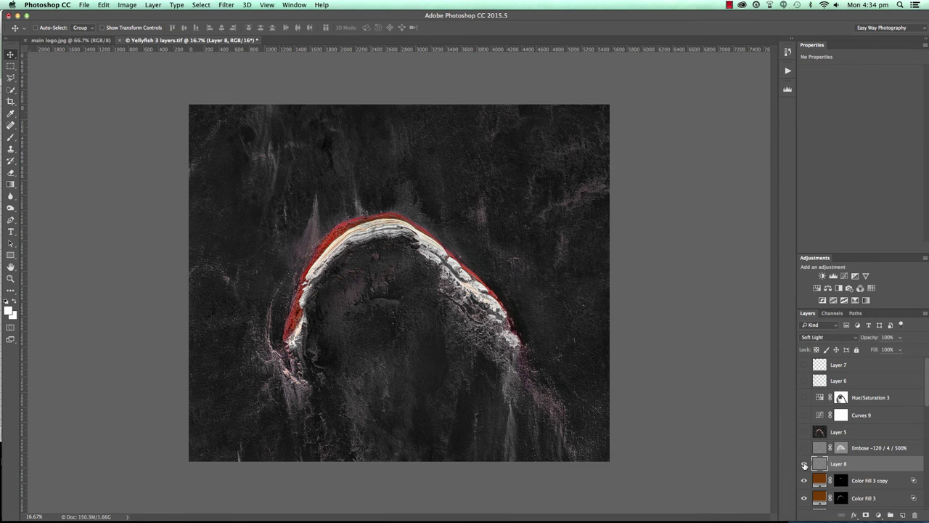
# - Compare the arch and its dark surroundings with and without the embossed Layer 8 at 33.3% zoom, leaving the layer visible
pyautogui.click(804, 464)
pyautogui.press('super+plus')
pyautogui.press('super+plus')
pyautogui.scroll(3, 606, 227)
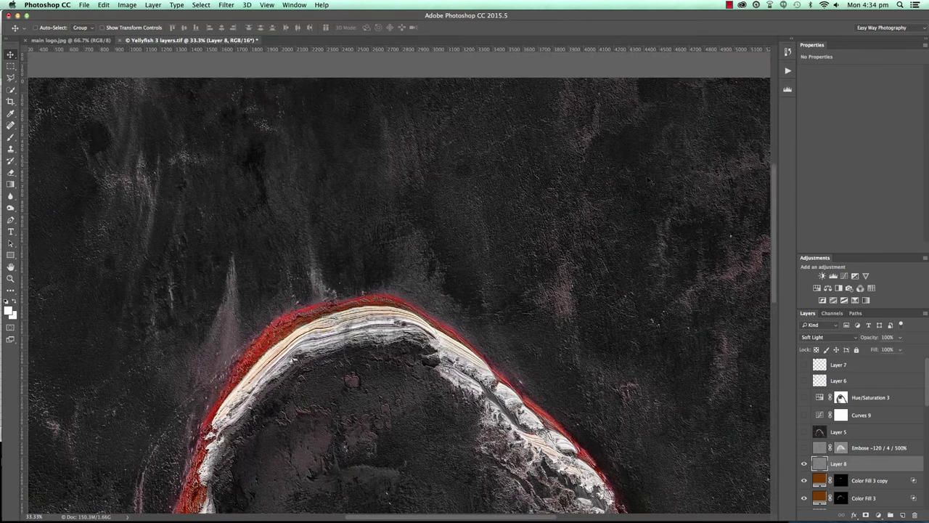
pyautogui.click(804, 463)
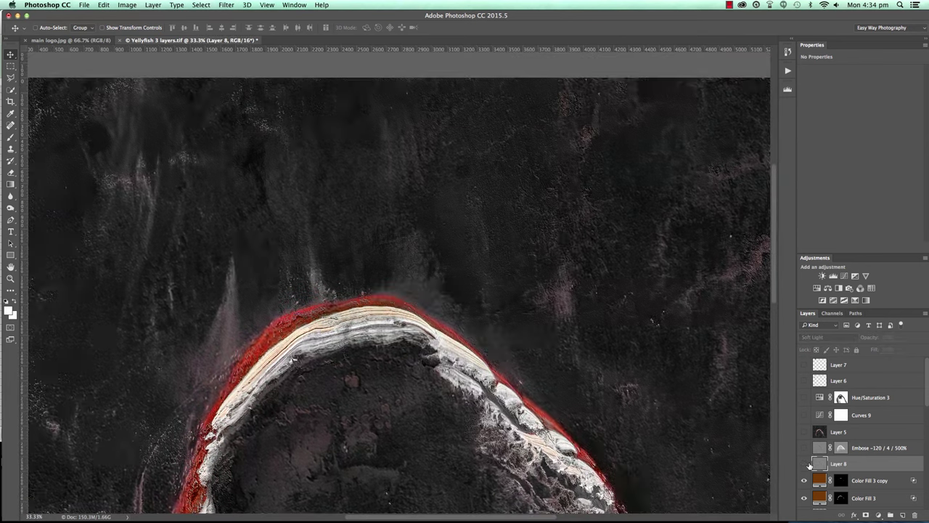
pyautogui.click(806, 464)
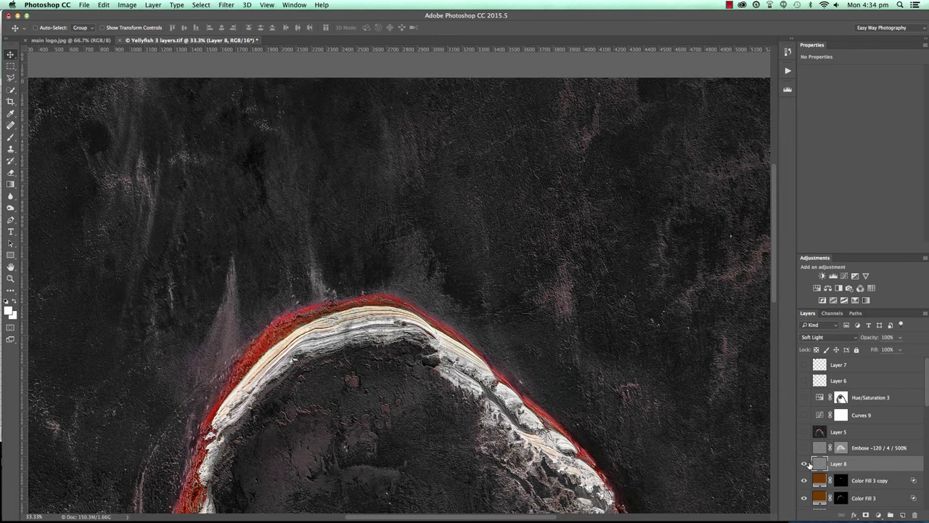
pyautogui.click(804, 463)
pyautogui.click(805, 464)
# - Delete the embossed Layer 8 and switch on the existing Emboss -120 / 4 / 500% layer
pyautogui.click(915, 514)
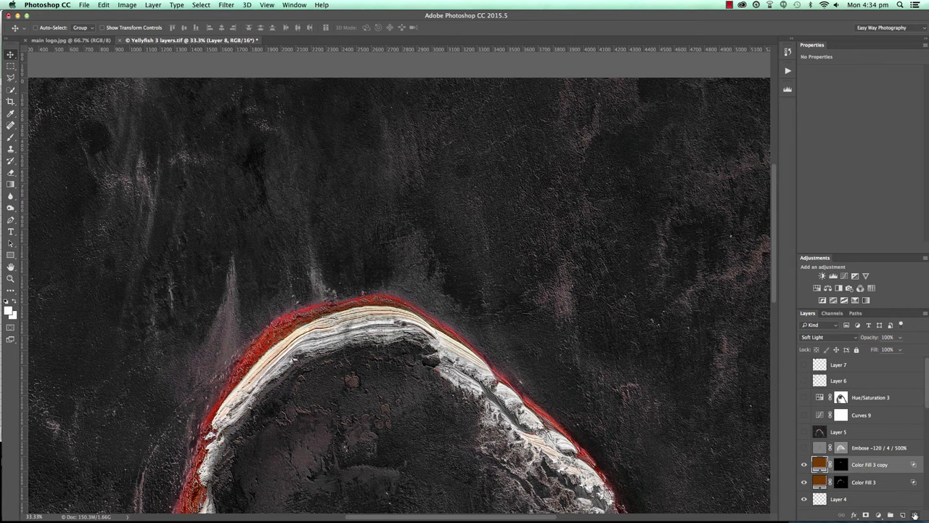
pyautogui.click(804, 448)
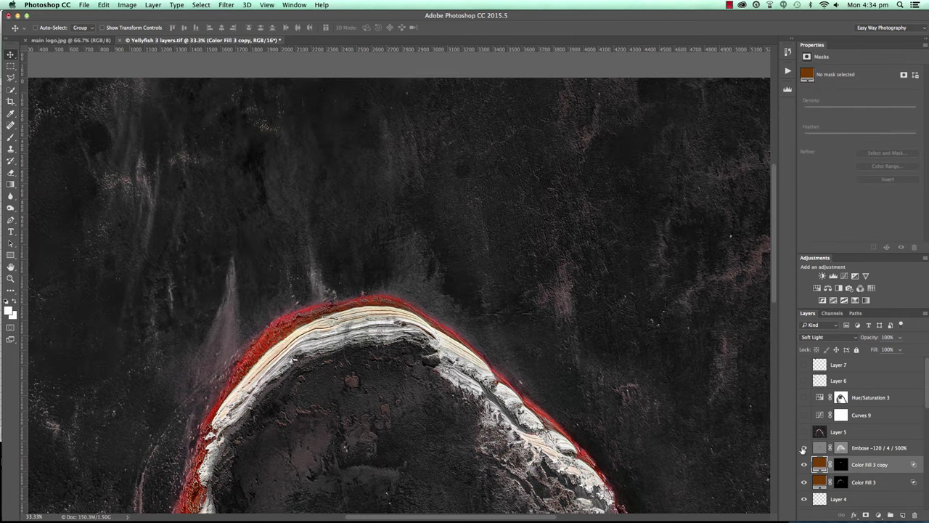
# - Inspect the Emboss layer's mask on its own over the whole canvas, and return to the normal image view
pyautogui.keyDown('alt'); pyautogui.click(841, 448); pyautogui.keyUp('alt')
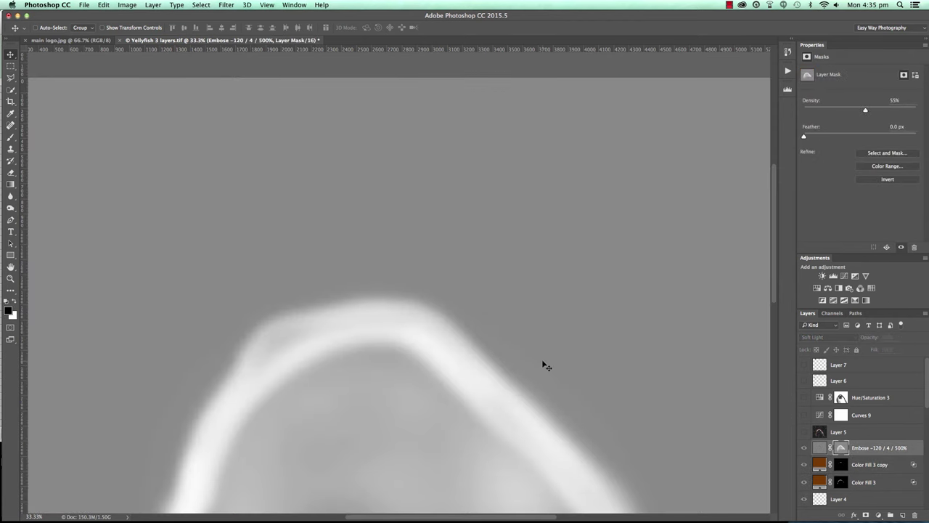
pyautogui.press('super+minus')
pyautogui.press('super+minus')
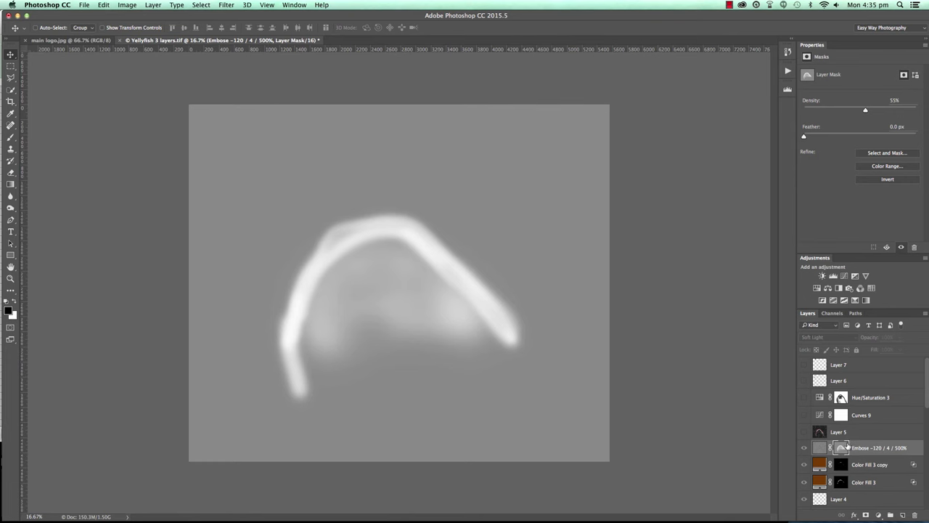
pyautogui.click(859, 446)
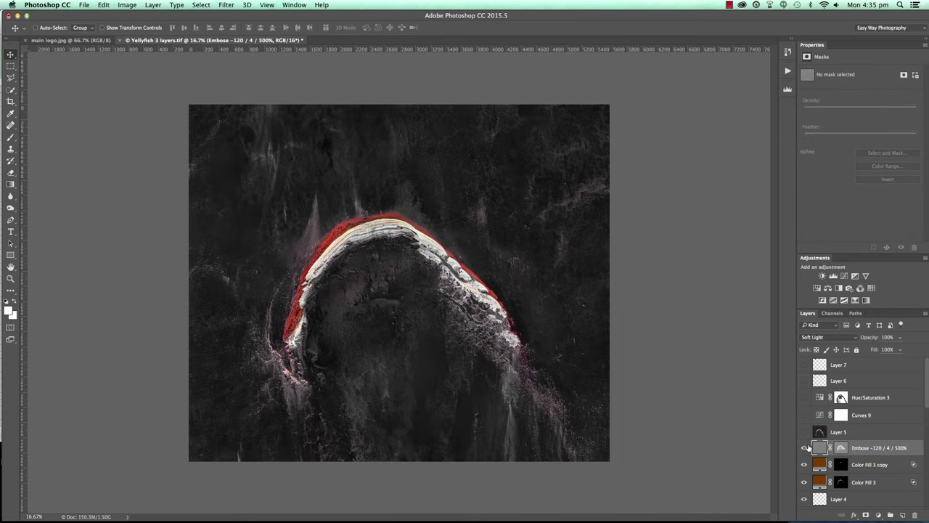
# - Compare the enlarged arch with and without the masked Emboss layer, leaving the layer visible
pyautogui.click(804, 448)
pyautogui.hotkey('ctrl', '+')
pyautogui.hotkey('ctrl', '+')
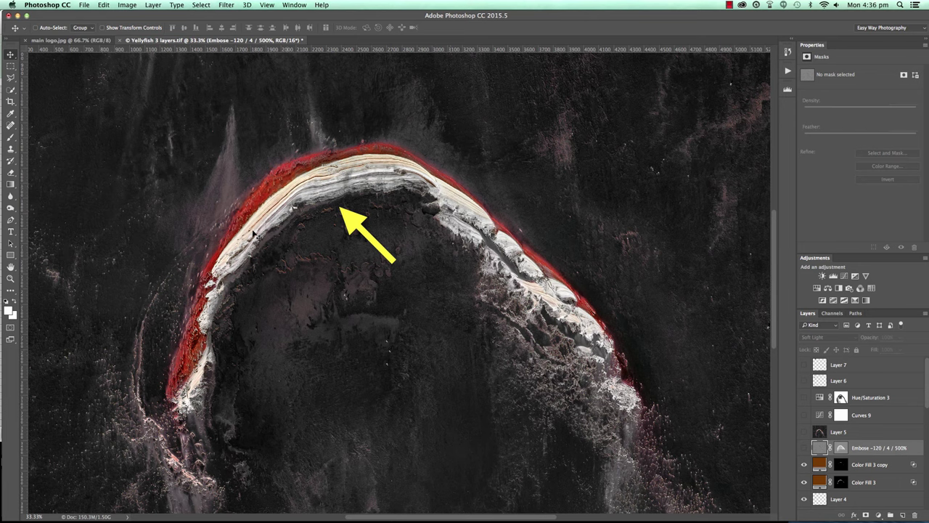
pyautogui.click(804, 449)
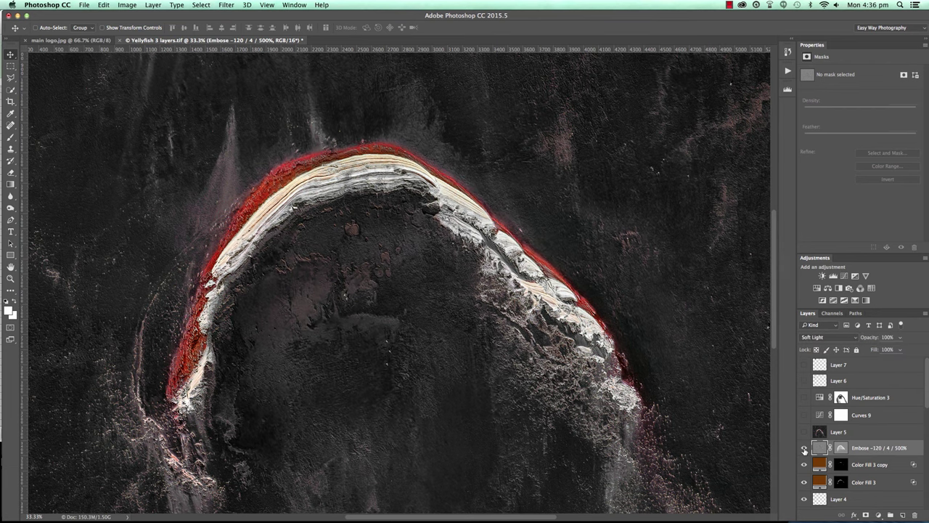
pyautogui.click(804, 449)
pyautogui.click(804, 449)
pyautogui.press('super+minus')
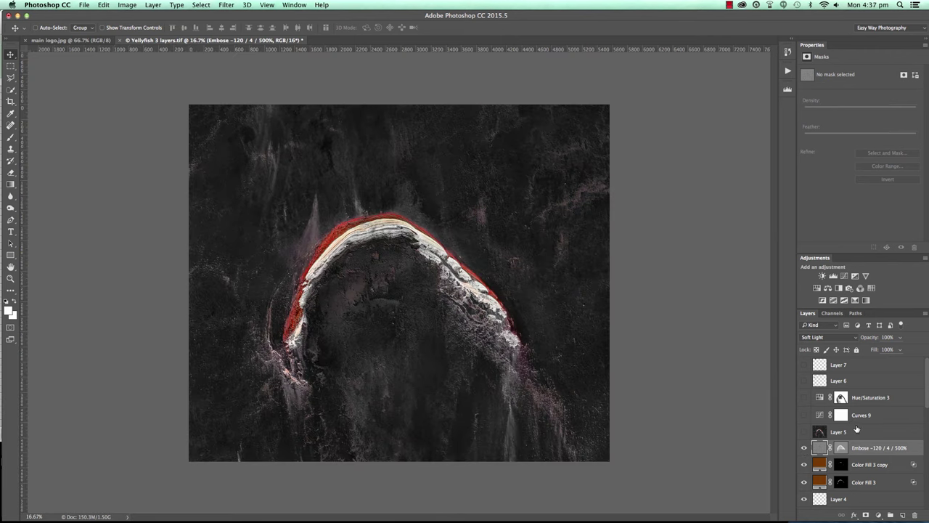
# - Switch on Layer 5 and extend the canvas at its upper and lower edges with the Crop tool
pyautogui.click(835, 433)
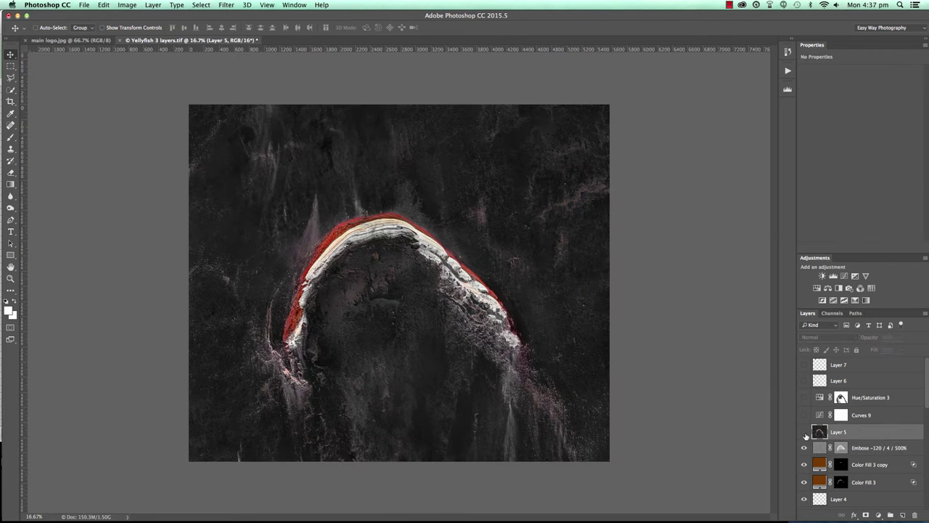
pyautogui.click(805, 433)
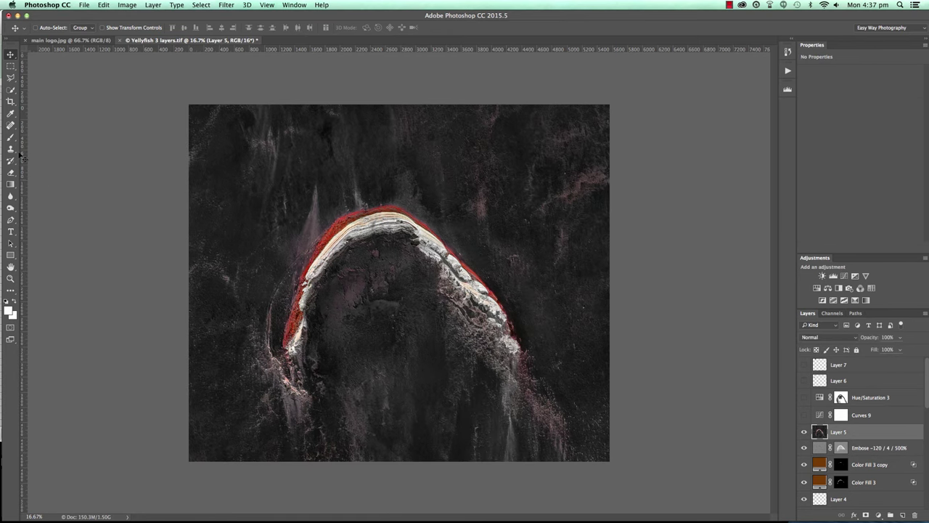
pyautogui.click(11, 101)
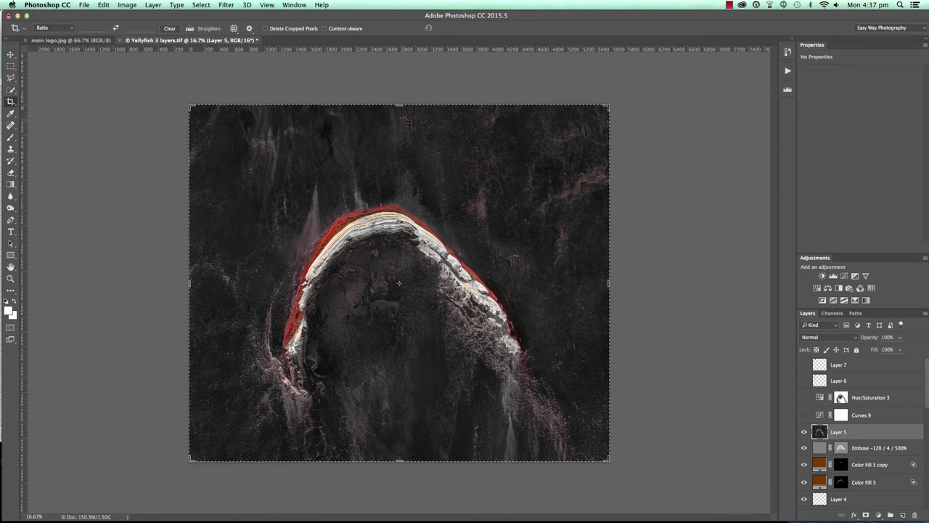
pyautogui.moveTo(399, 106)
pyautogui.mouseDown()
pyautogui.moveTo(399, 88)
pyautogui.moveTo(400, 95)
pyautogui.mouseUp()
pyautogui.moveTo(400, 471)
pyautogui.mouseDown()
pyautogui.moveTo(400, 426)
pyautogui.moveTo(398, 480)
pyautogui.mouseUp()
pyautogui.click(461, 28)
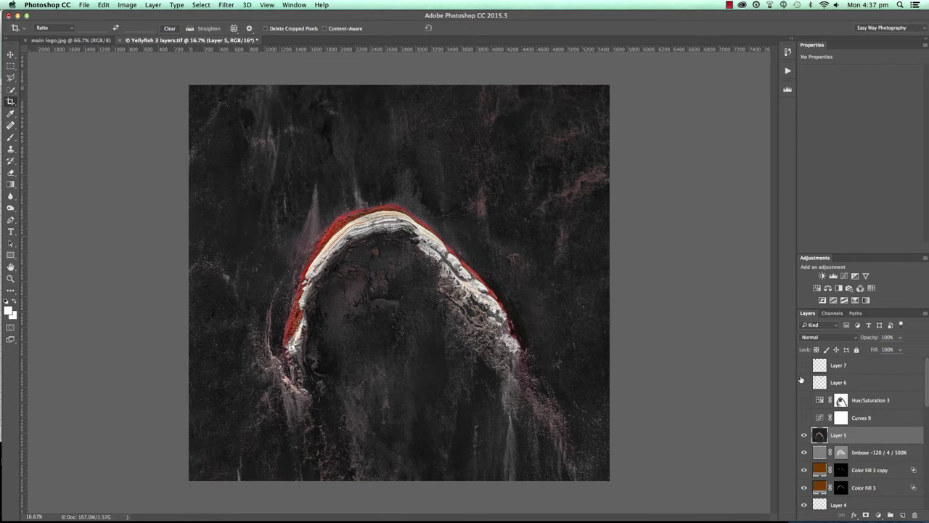
# - Compare the extended canvas with and without Layer 5, leaving the layer visible
pyautogui.click(804, 436)
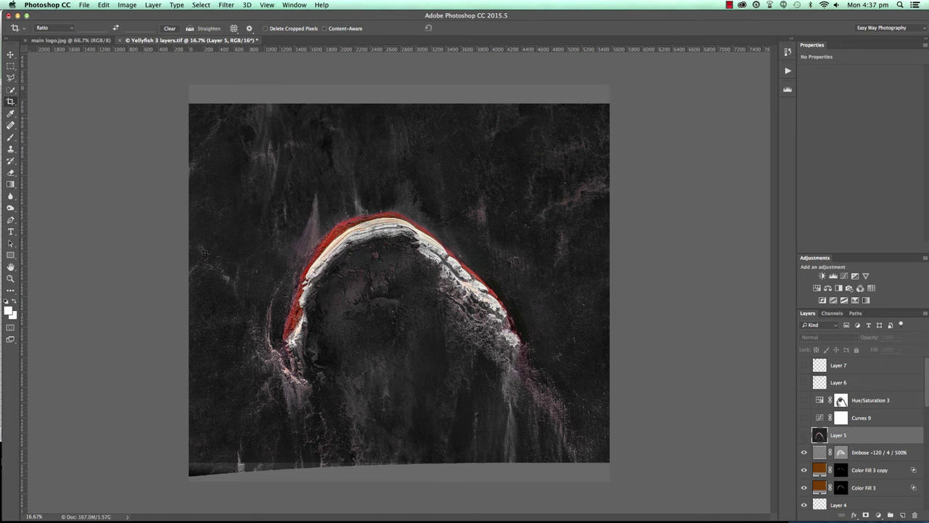
pyautogui.click(805, 435)
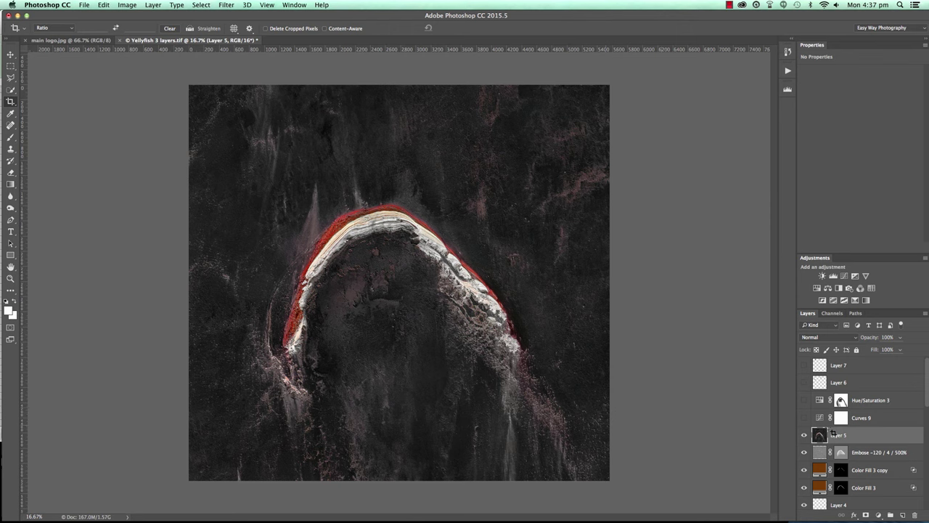
# - Switch on the Curves 9 adjustment layer and compare the image with and without it
pyautogui.click(852, 416)
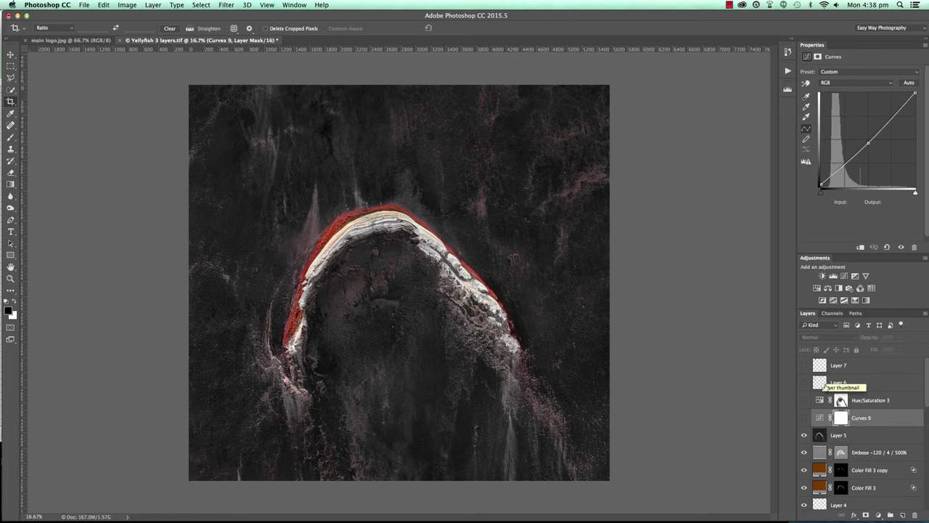
pyautogui.click(804, 418)
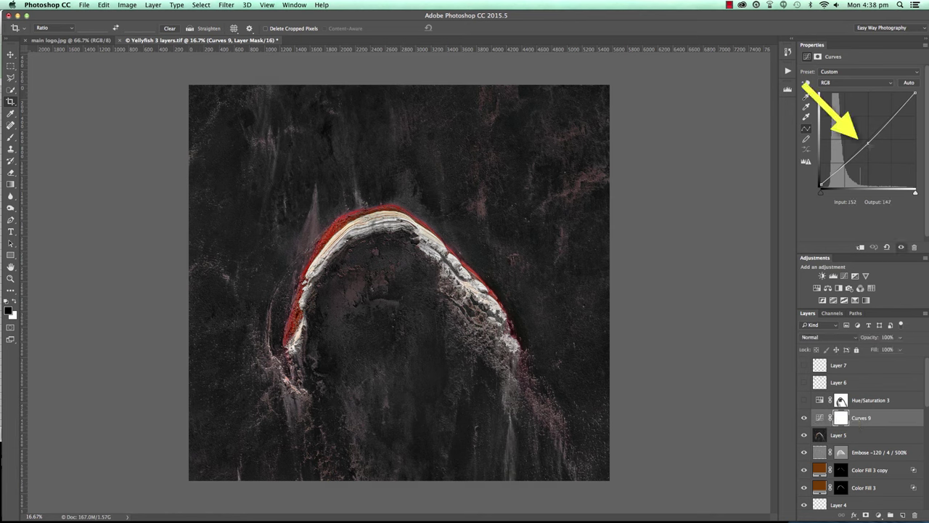
pyautogui.click(803, 419)
pyautogui.click(804, 419)
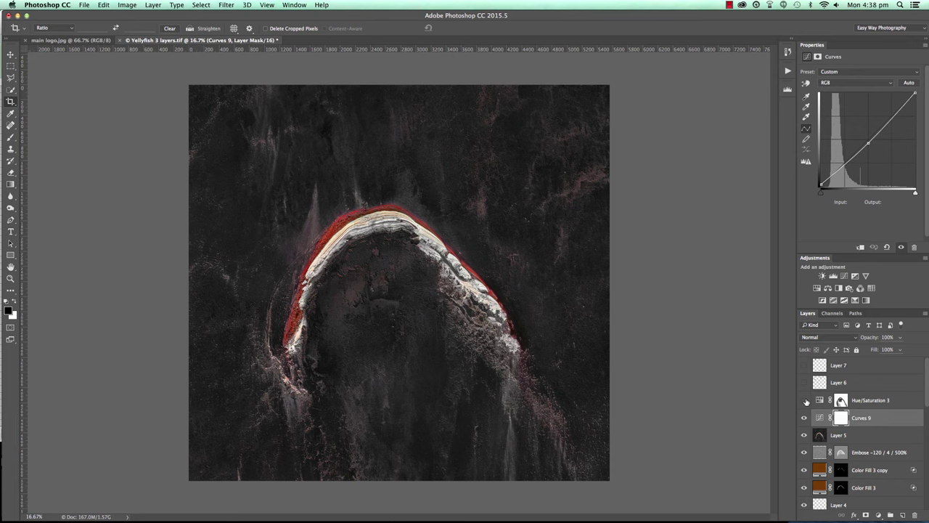
# - Switch on the Hue/Saturation 3 layer and compare the background colour with and without its desaturation
pyautogui.click(821, 401)
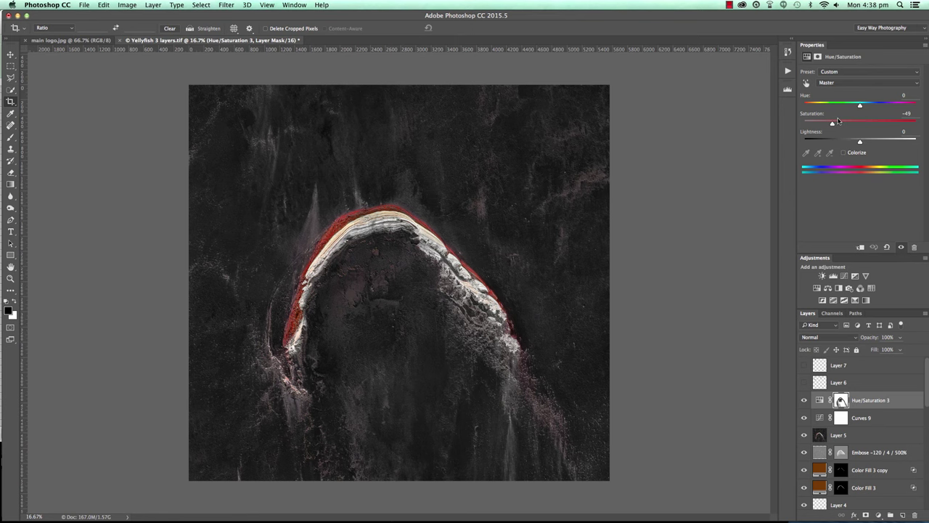
pyautogui.click(803, 400)
pyautogui.click(803, 401)
pyautogui.click(804, 402)
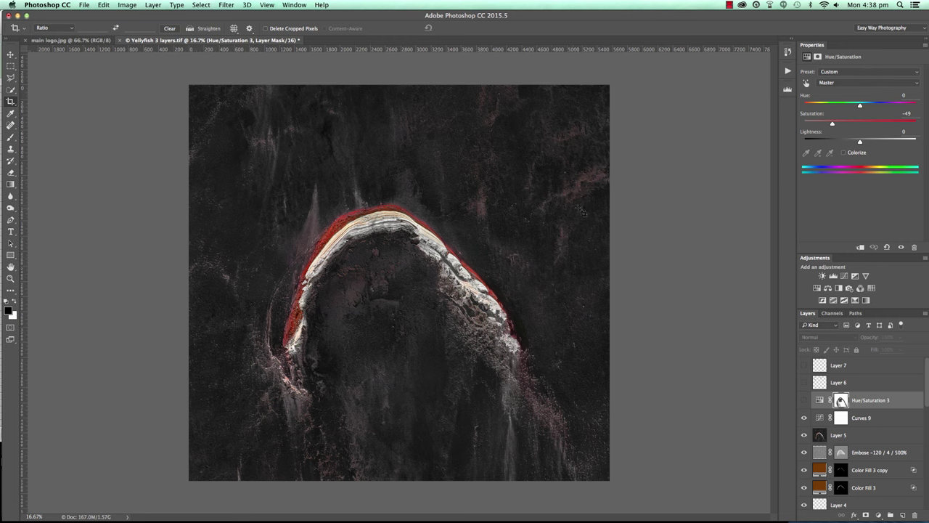
pyautogui.click(804, 401)
pyautogui.click(804, 401)
pyautogui.click(805, 401)
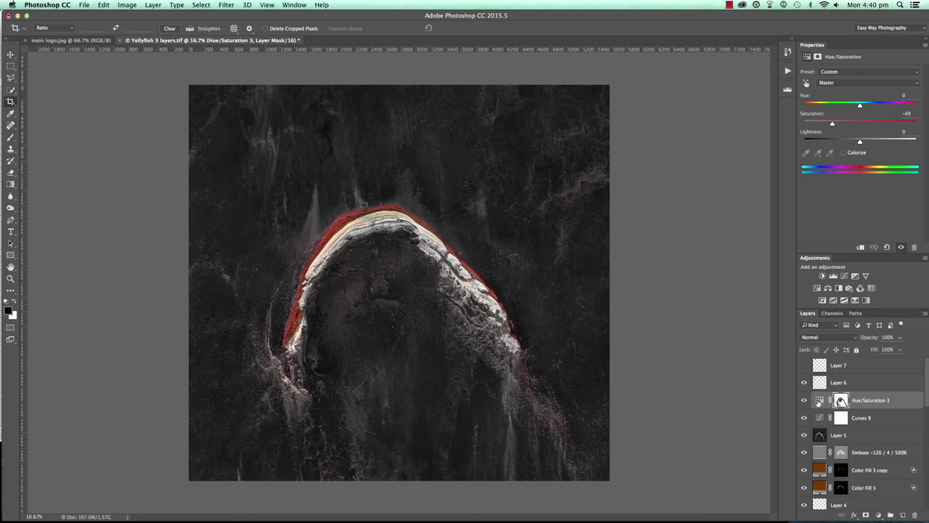
# - Switch on Layer 6 and Layer 7, and return to the Move tool
pyautogui.click(804, 383)
pyautogui.click(804, 383)
pyautogui.click(804, 366)
pyautogui.click(11, 55)
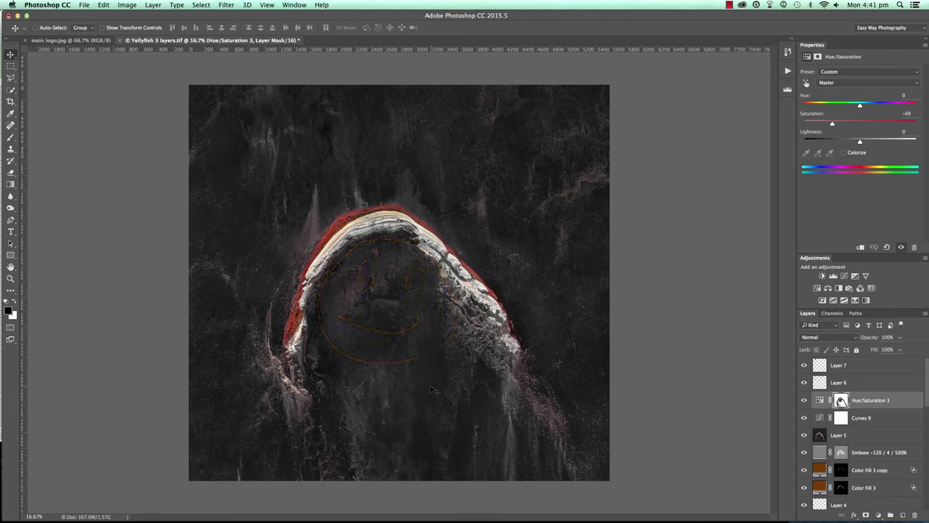
# - Compare the original Layer 0 on its own with the finished image, restoring all the layers' visibility
pyautogui.scroll(-5, 835, 420)
pyautogui.scroll(-4, 835, 419)
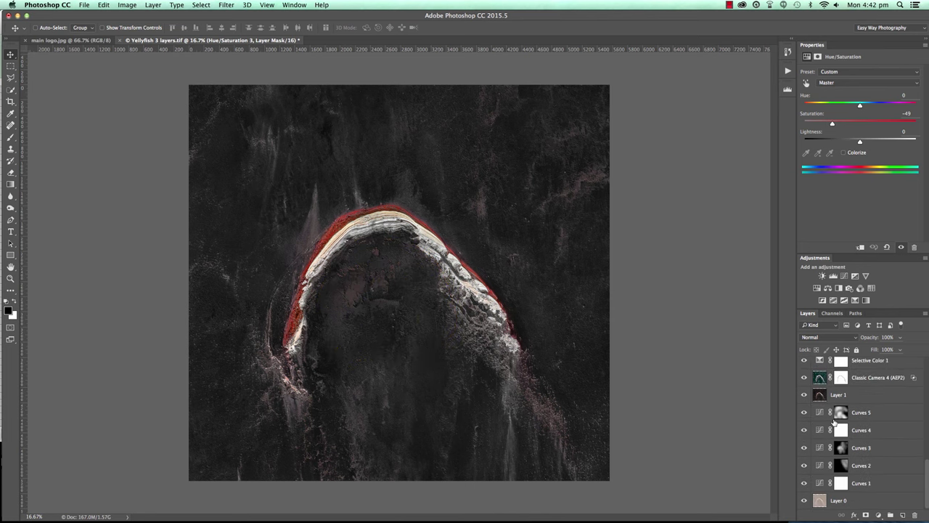
pyautogui.keyDown('alt'); pyautogui.click(804, 506); pyautogui.keyUp('alt')
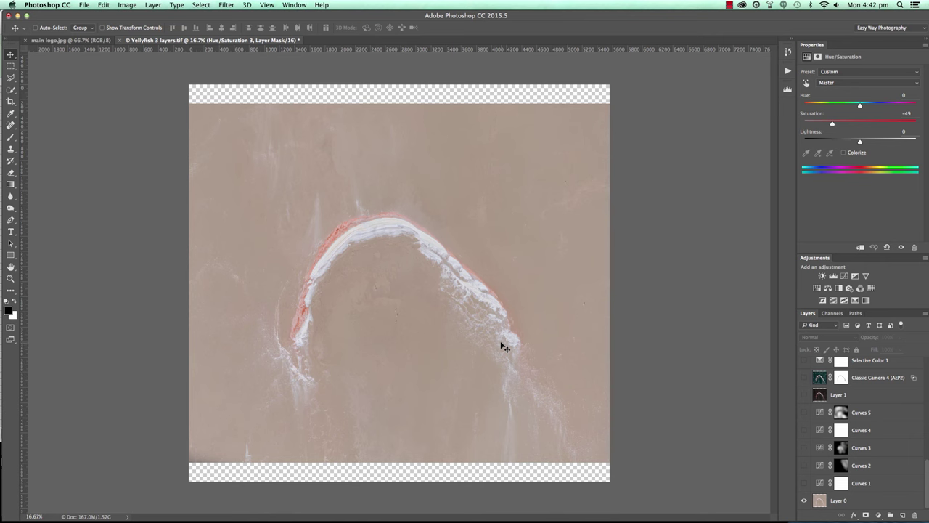
pyautogui.keyDown('alt'); pyautogui.click(806, 501); pyautogui.keyUp('alt')
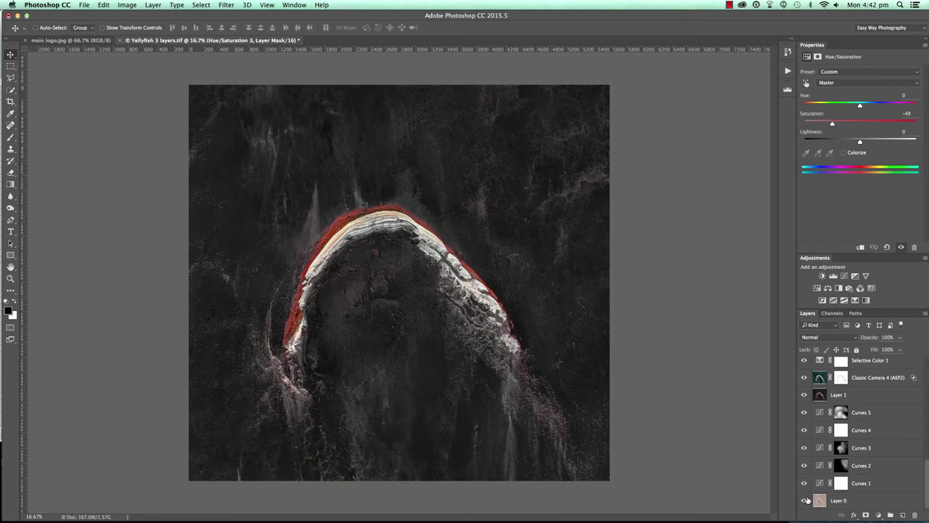